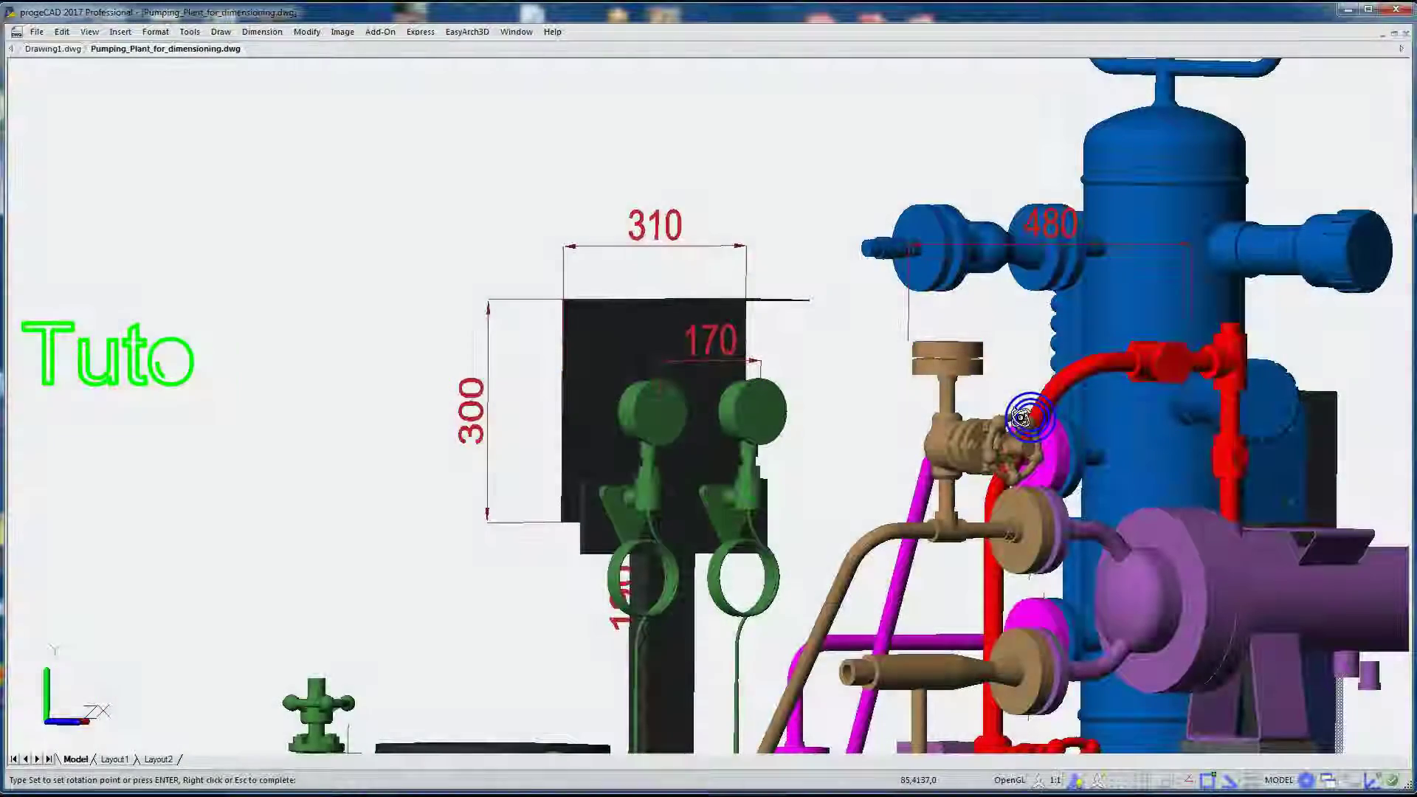
Orbit the pump plant model during the intro, then scroll on the start screen
left_click_drag(1020, 417, 827, 413)
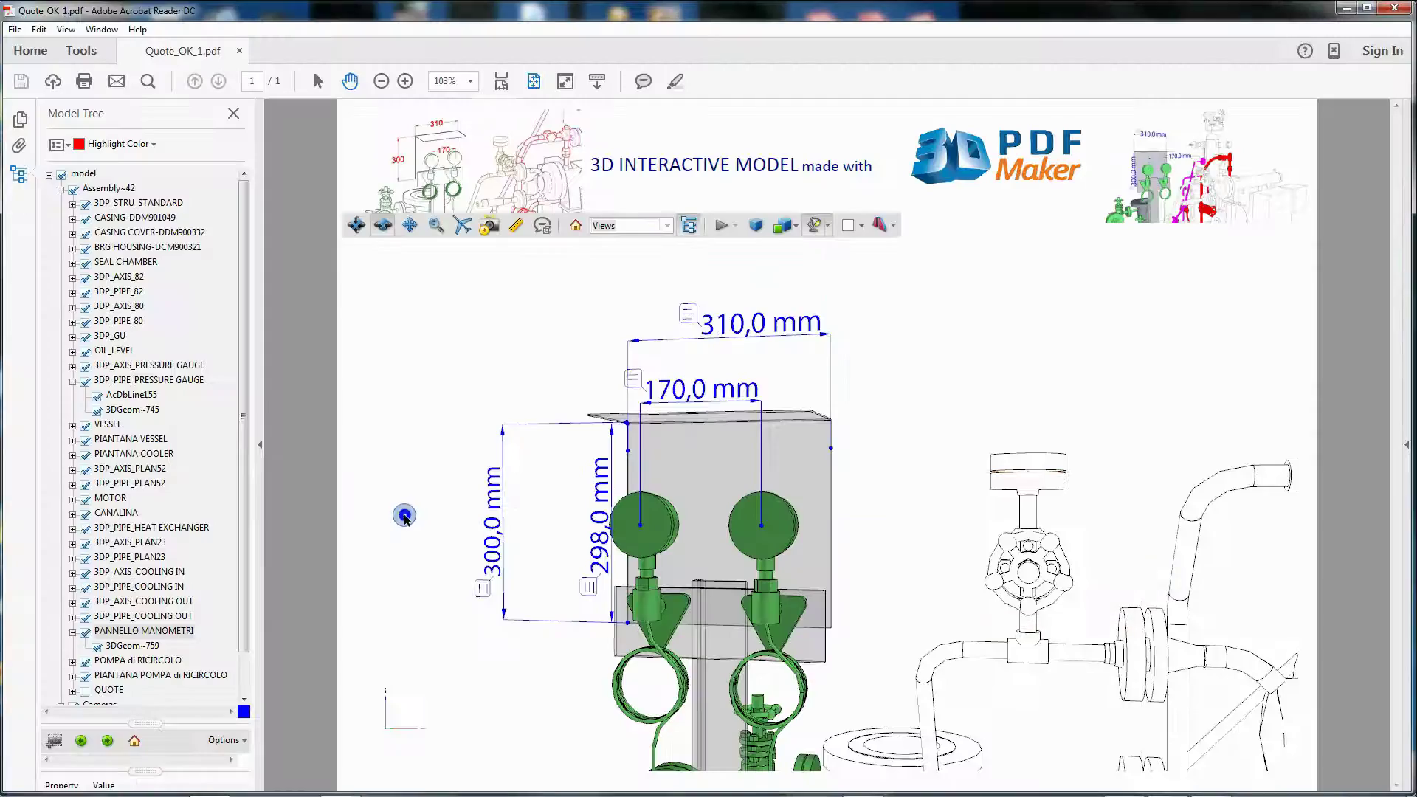
left_click_drag(402, 512, 981, 528)
scroll(978, 529, "up", 5)
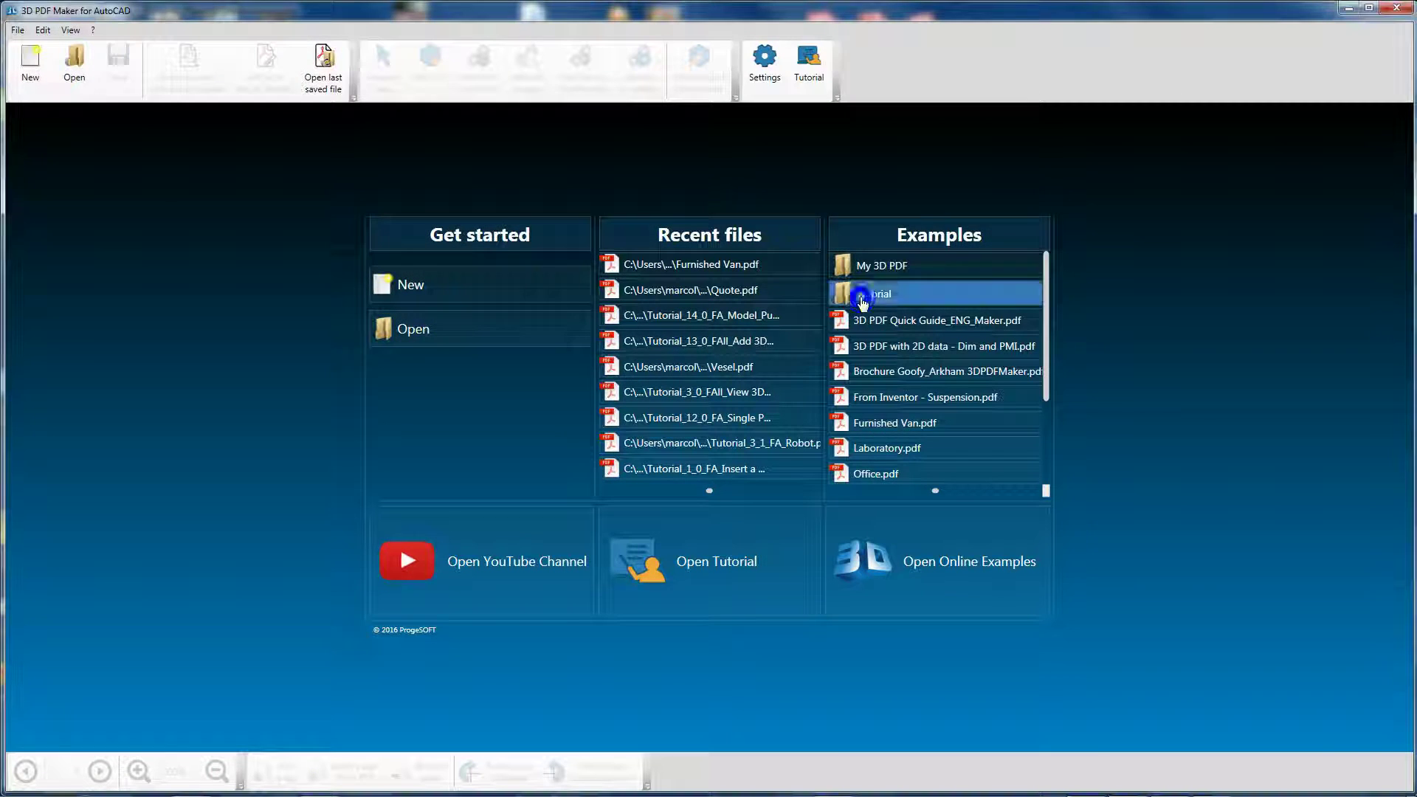
Open Tutorial_14_0_FA_Model_Pump Plant.pdf from the Tutorial examples and zoom the page to 150%
left_click(864, 290)
left_click_drag(1046, 305, 1046, 447)
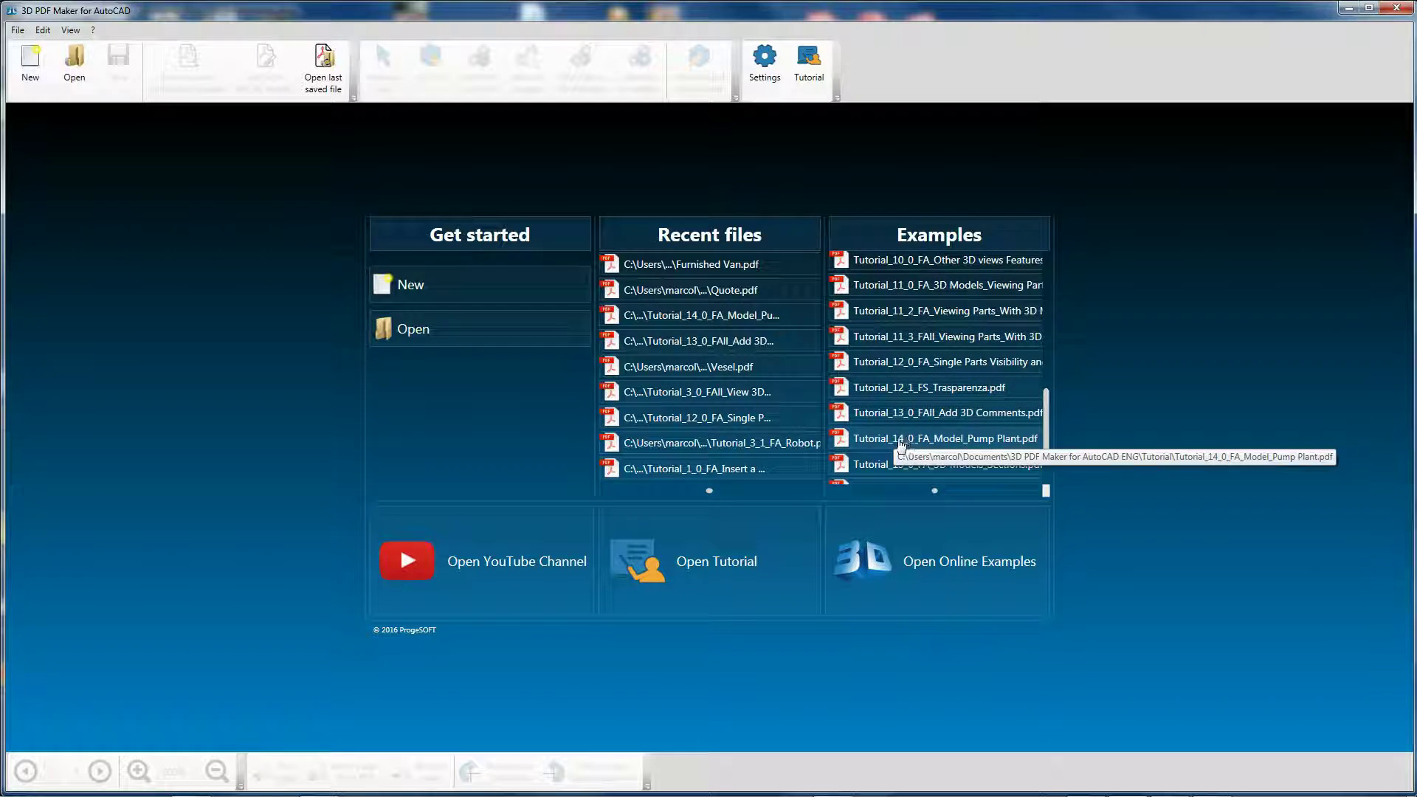
left_click(974, 443)
left_click(138, 771)
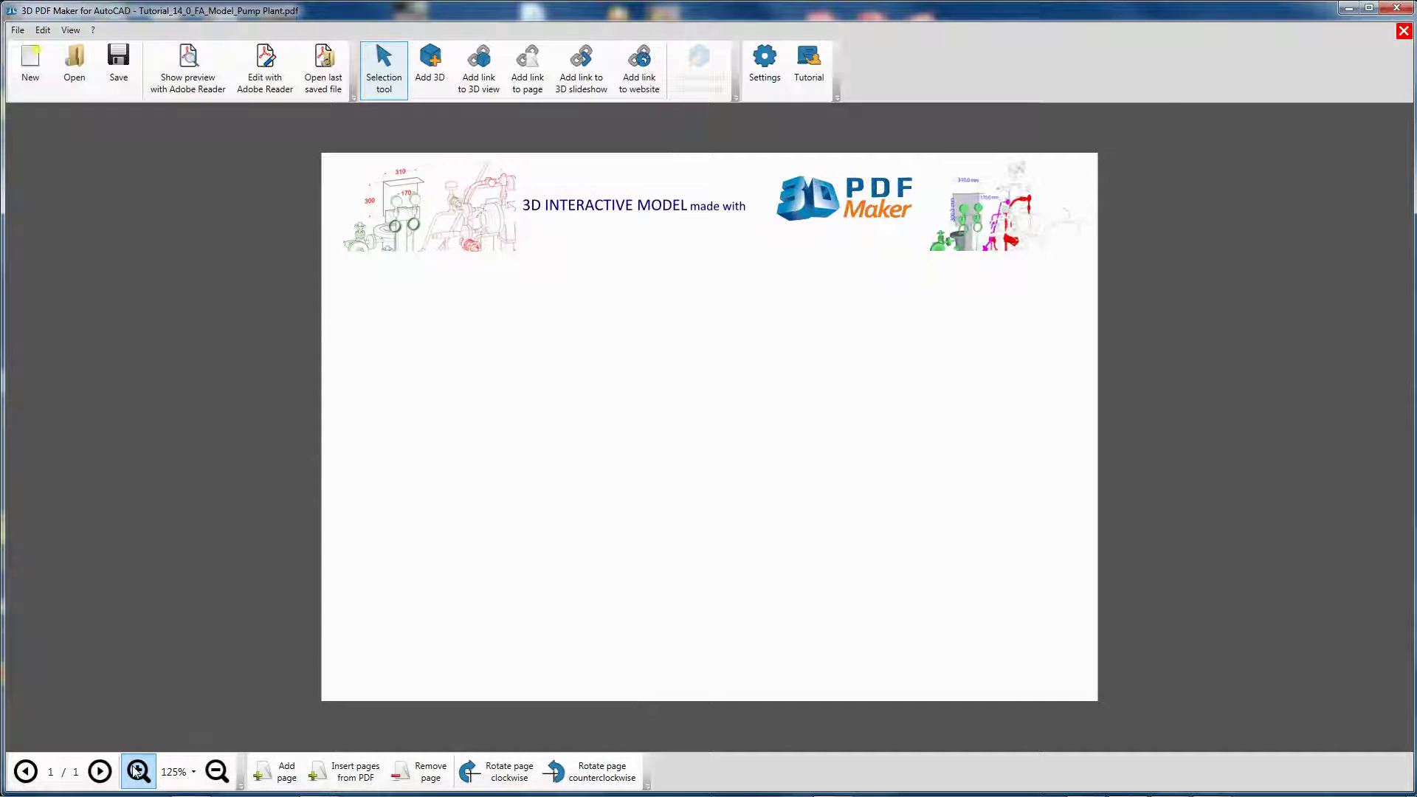
left_click(137, 771)
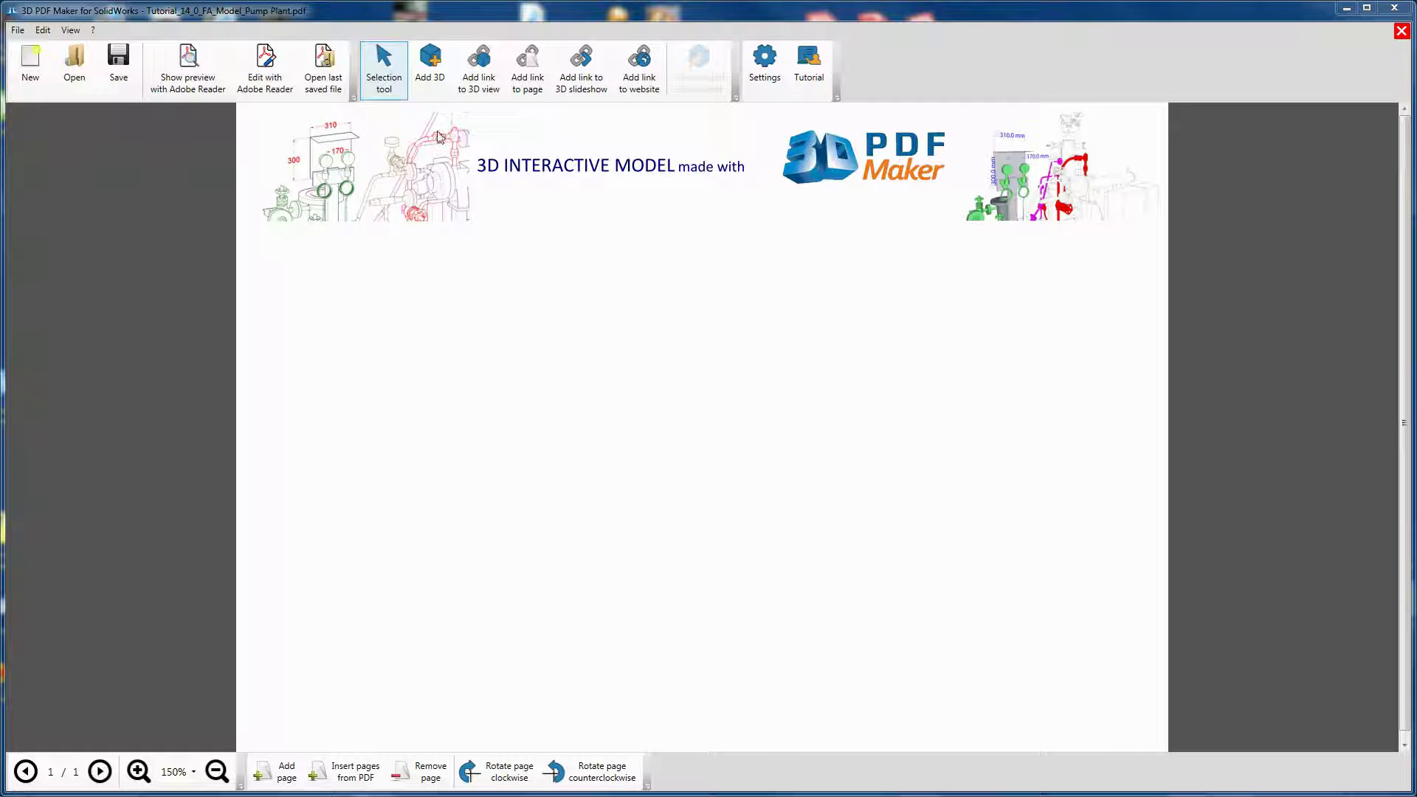
Draw a 3D area below the header and choose Pumping_Plant_for_dimensioning.pdf as its PDF 3D source
left_click(431, 62)
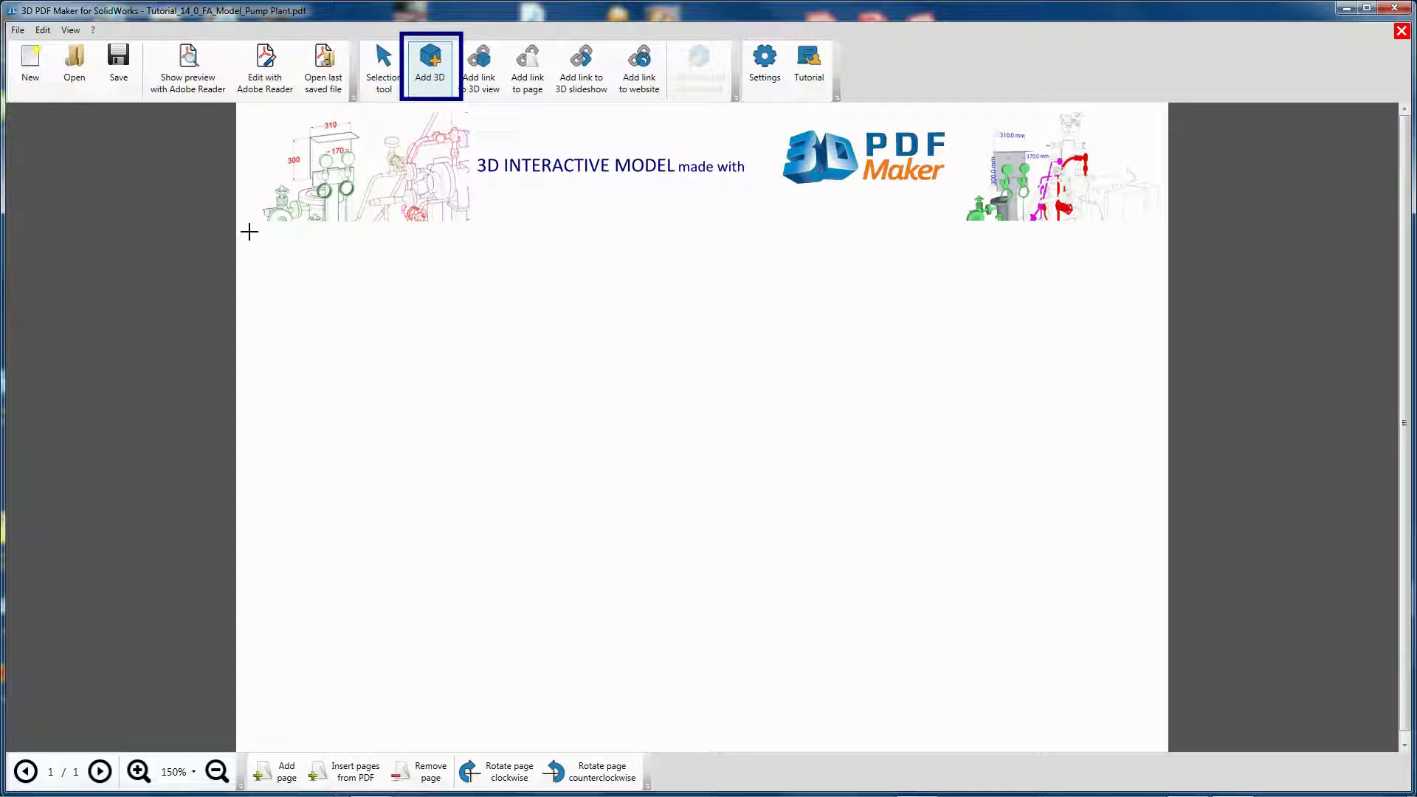
left_click_drag(244, 233, 1155, 731)
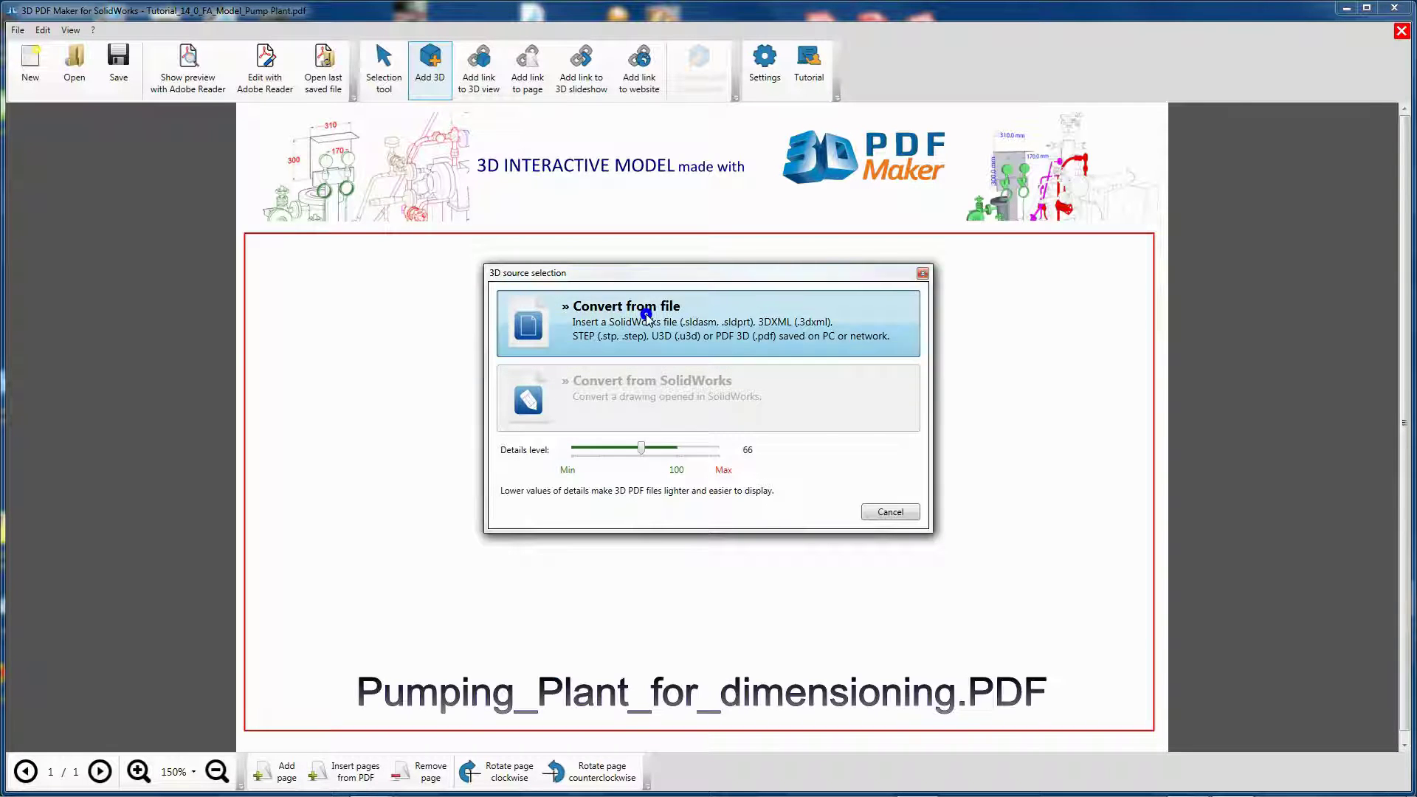
left_click(648, 317)
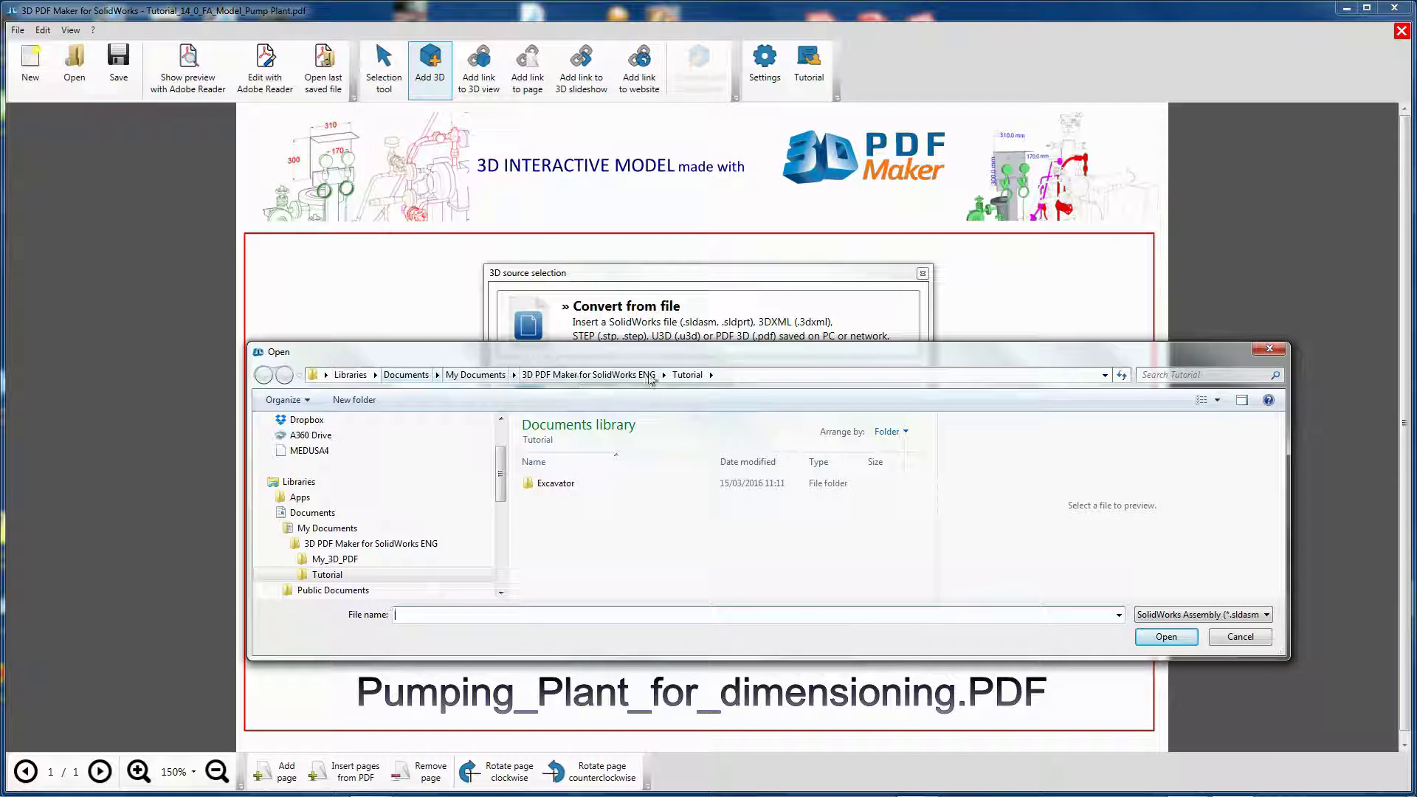
left_click(1183, 622)
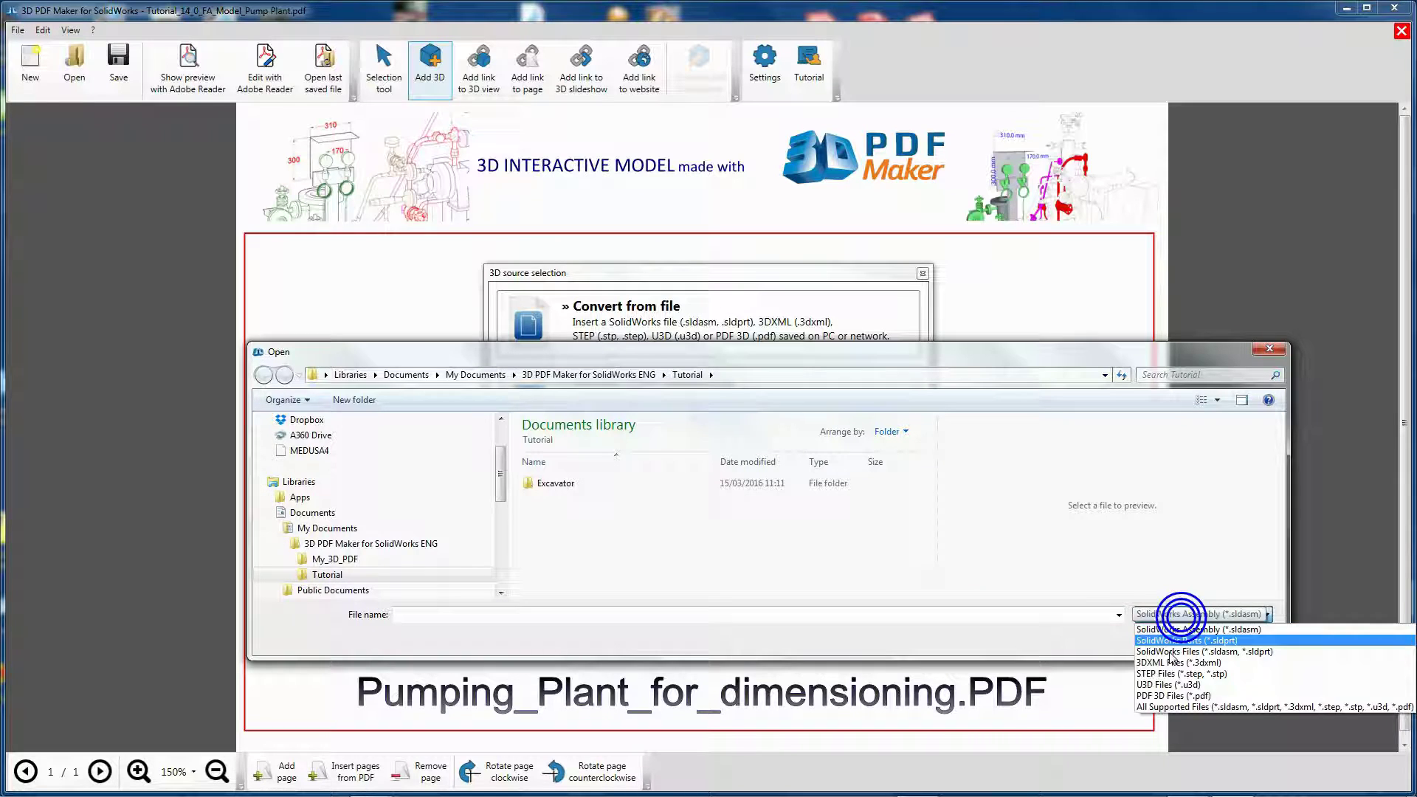
left_click(1166, 697)
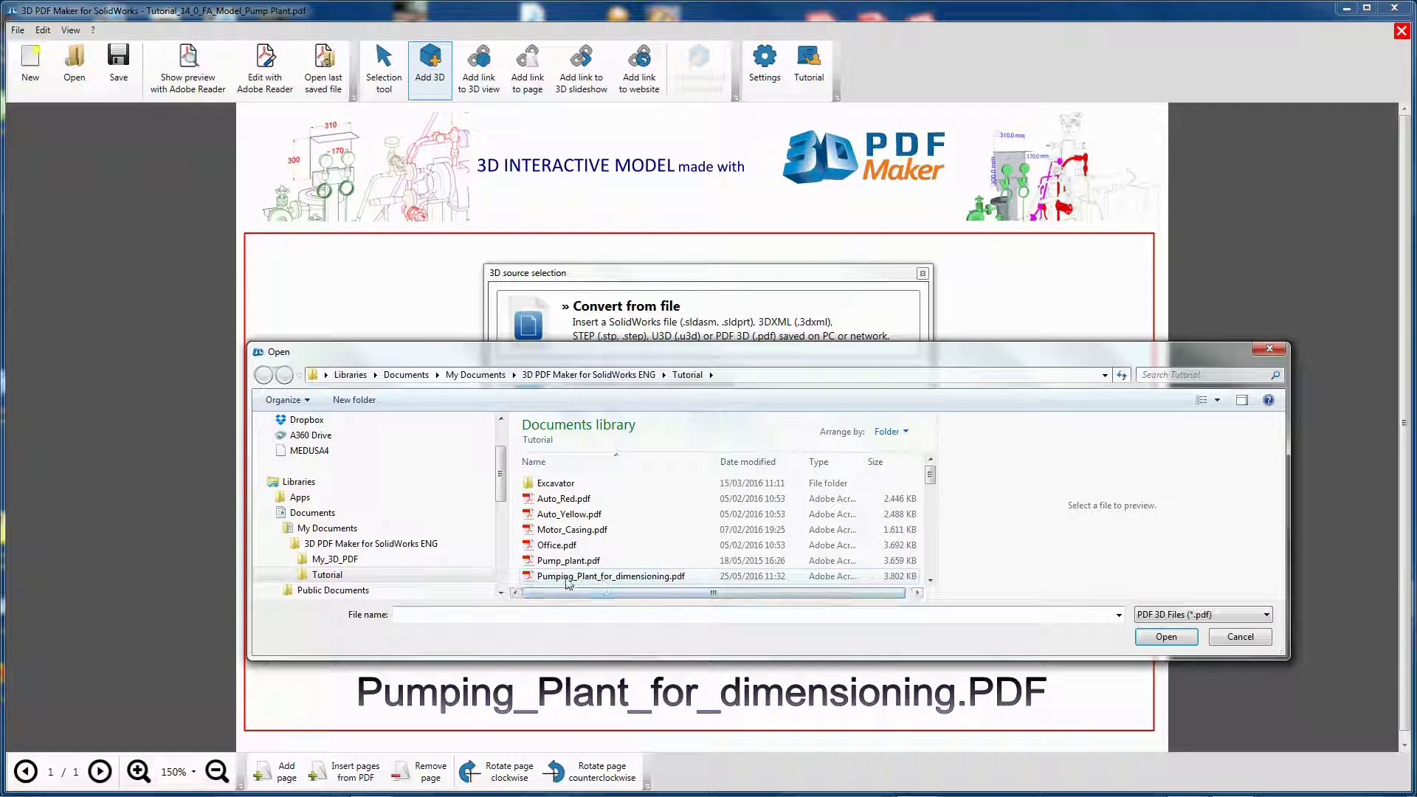
left_click(620, 576)
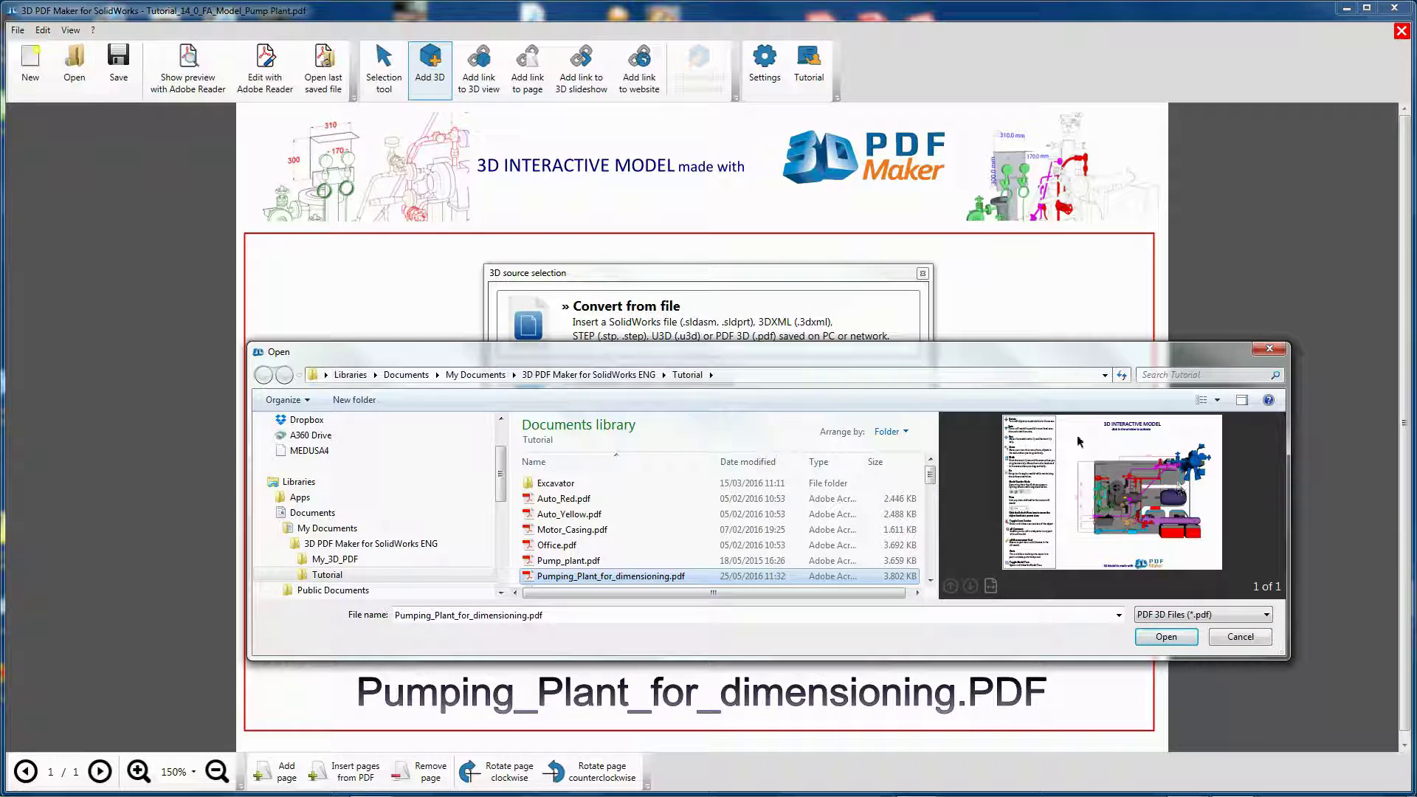
Load the pump plant file, confirm the model and try front and rear three-quarter views
left_click(1149, 636)
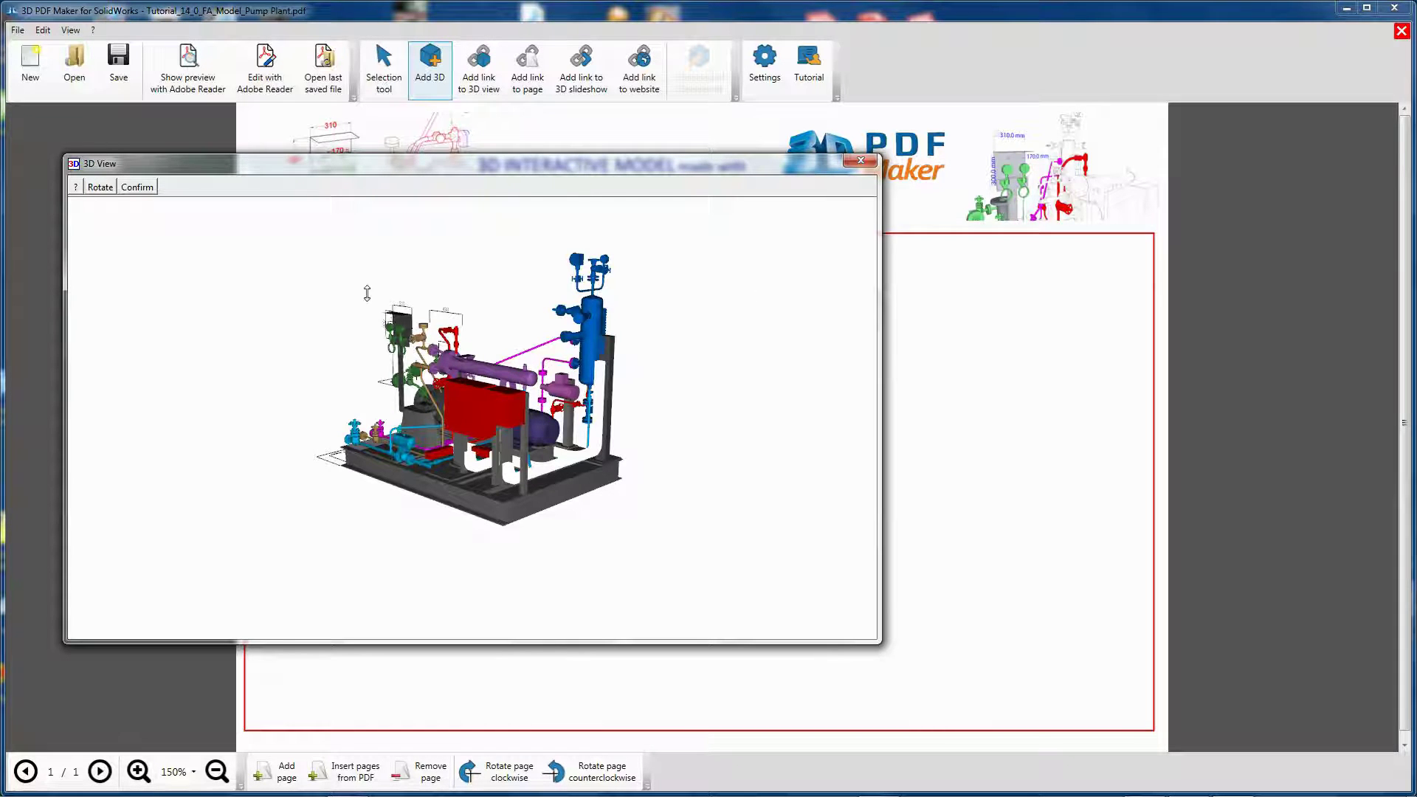
left_click(144, 189)
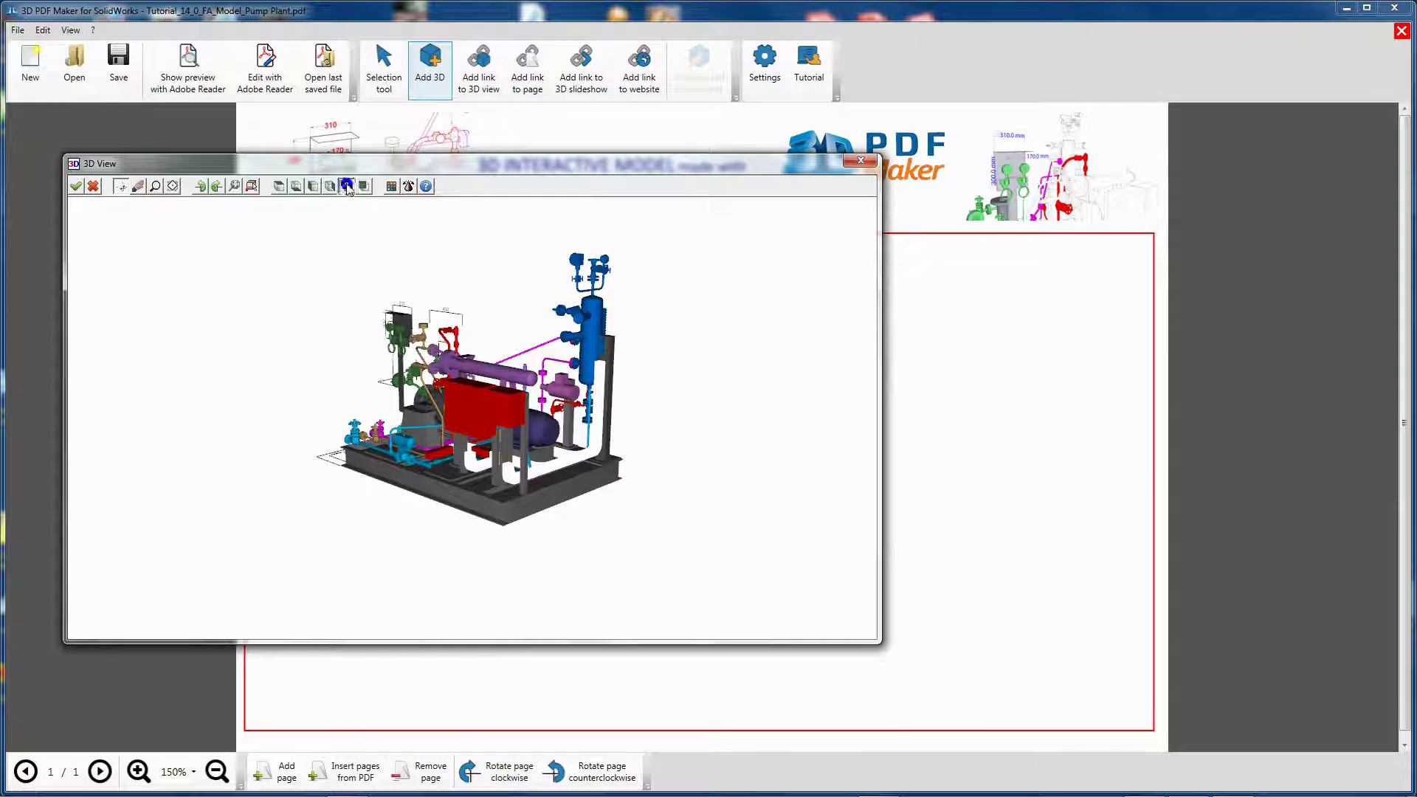
left_click(347, 186)
scroll(445, 435, "up", 3)
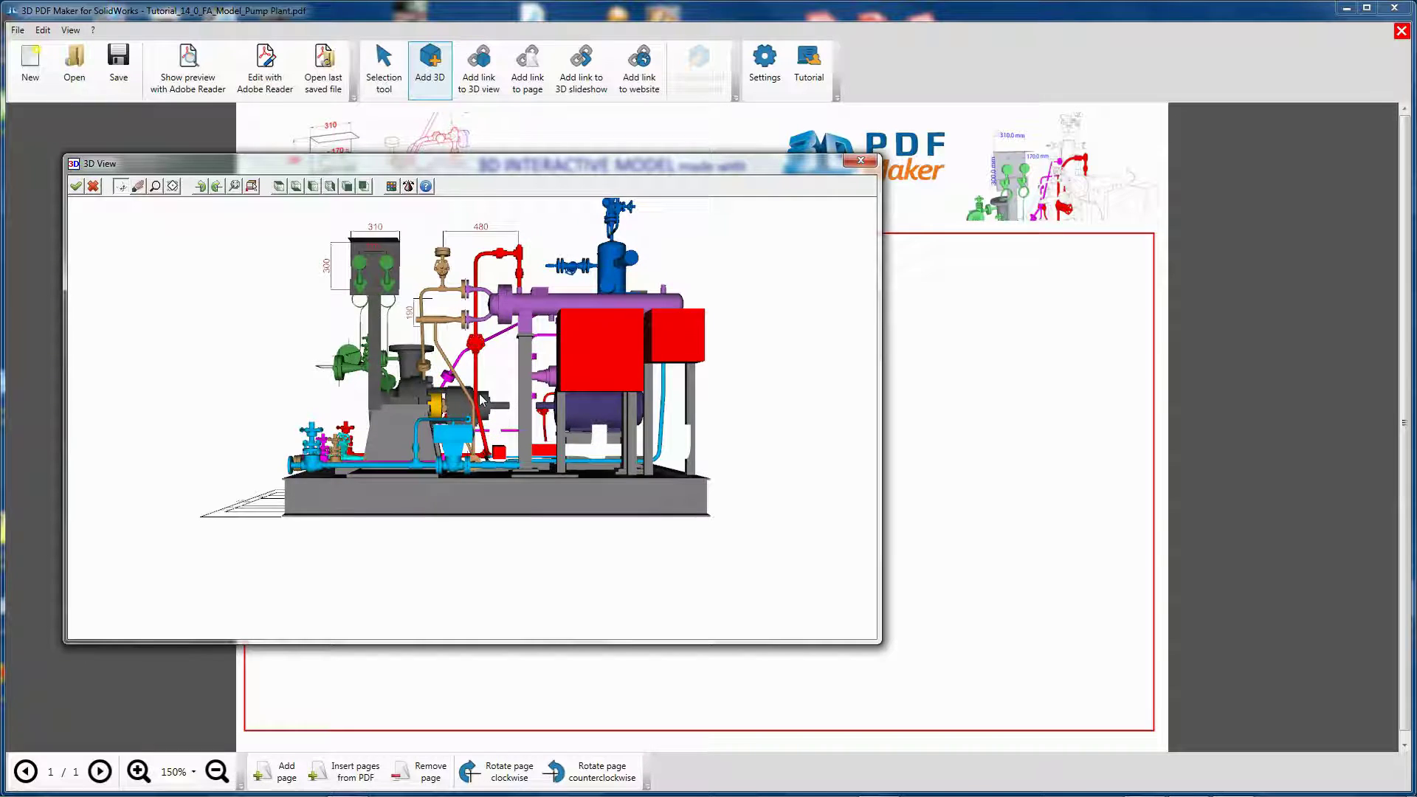
left_click_drag(446, 435, 824, 461)
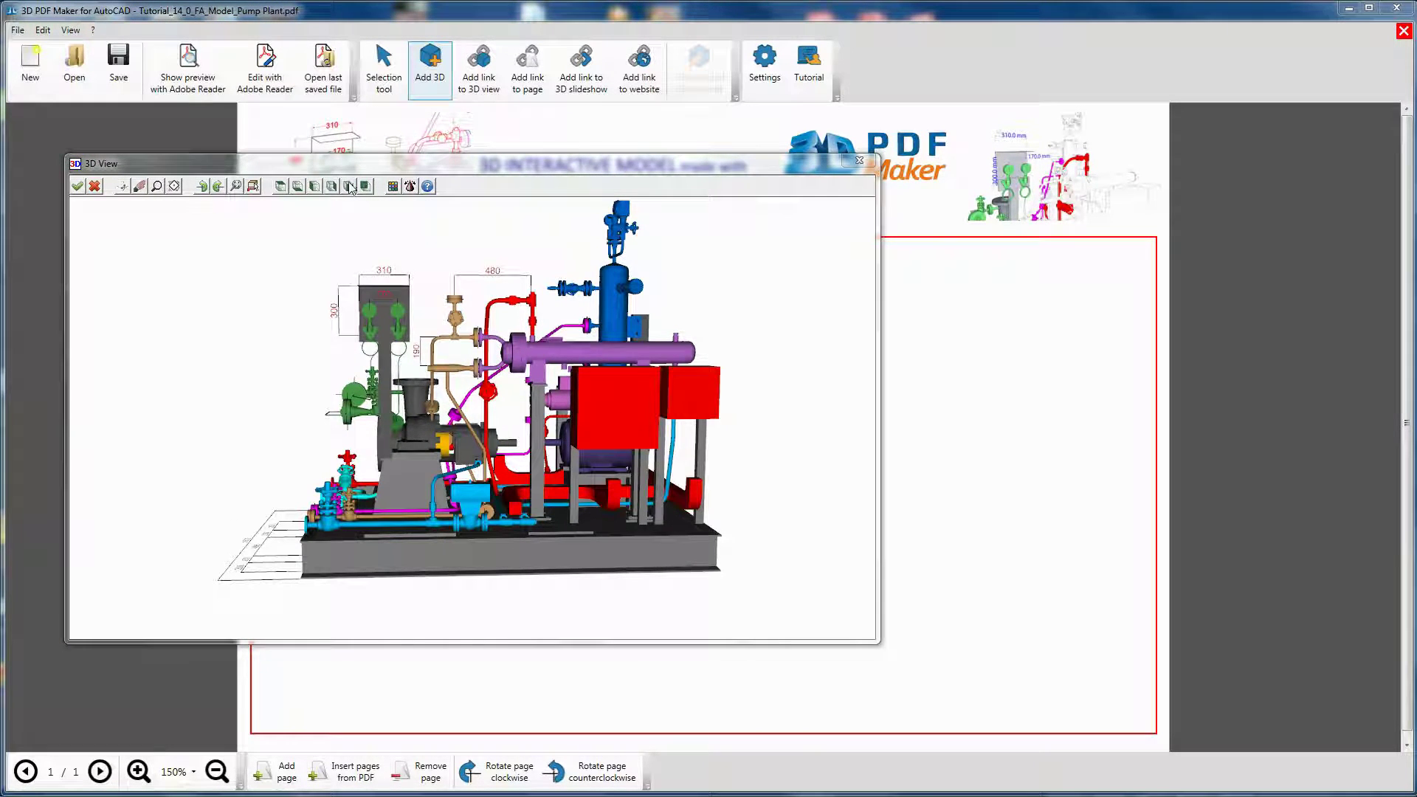
Frame a zoomed front view on the gauge panel's 310 dimension and accept it
left_click(350, 187)
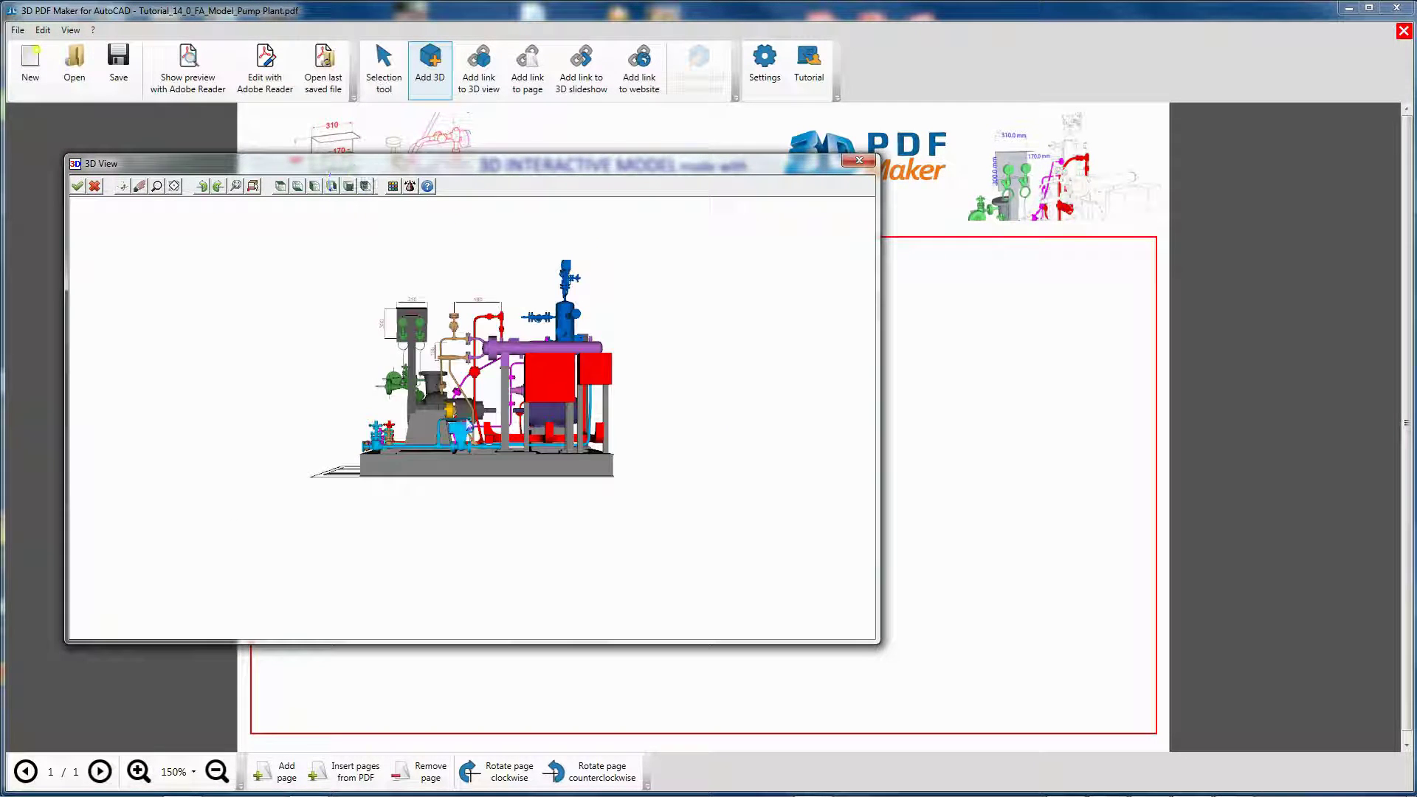
scroll(469, 432, "up", 3)
scroll(458, 441, "up", 2)
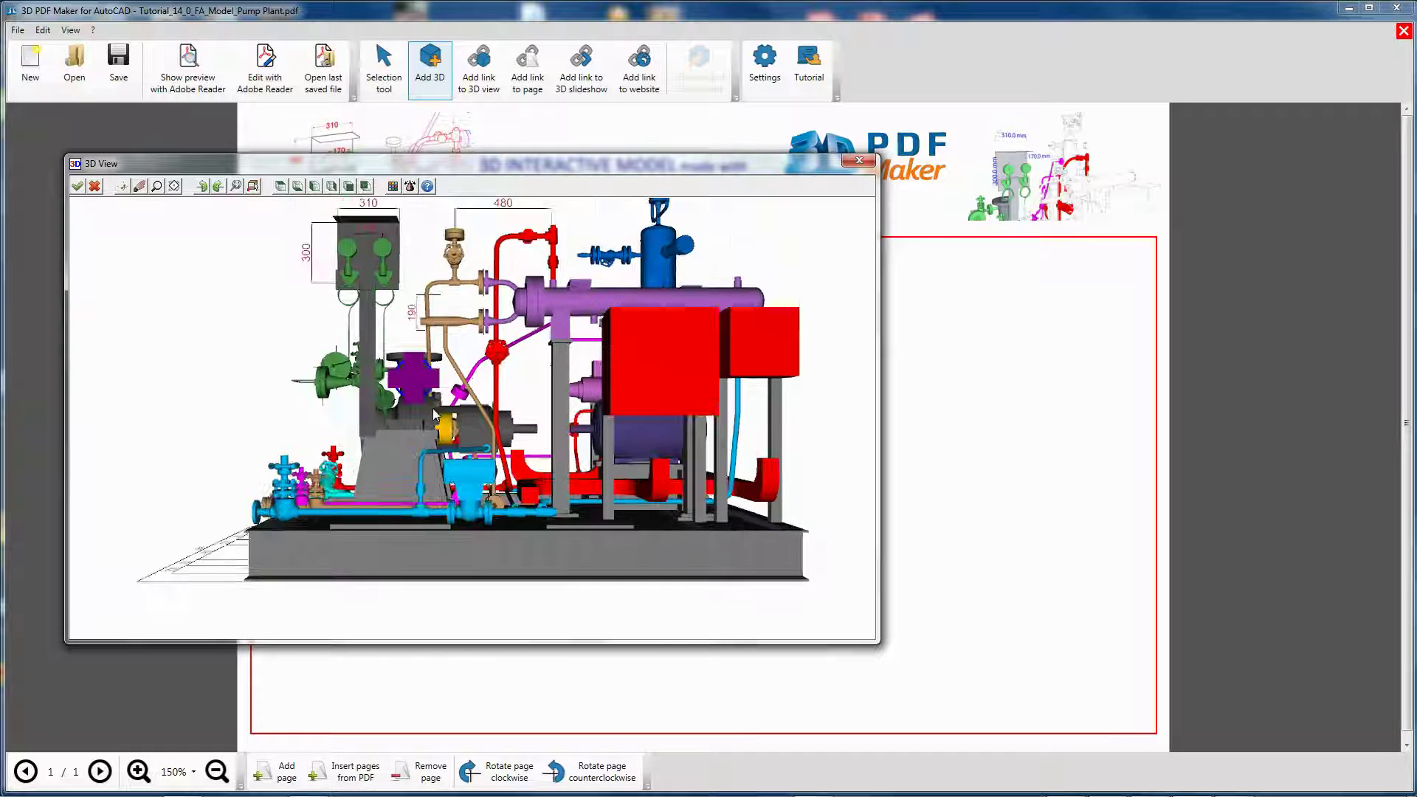
scroll(452, 446, "up", 4)
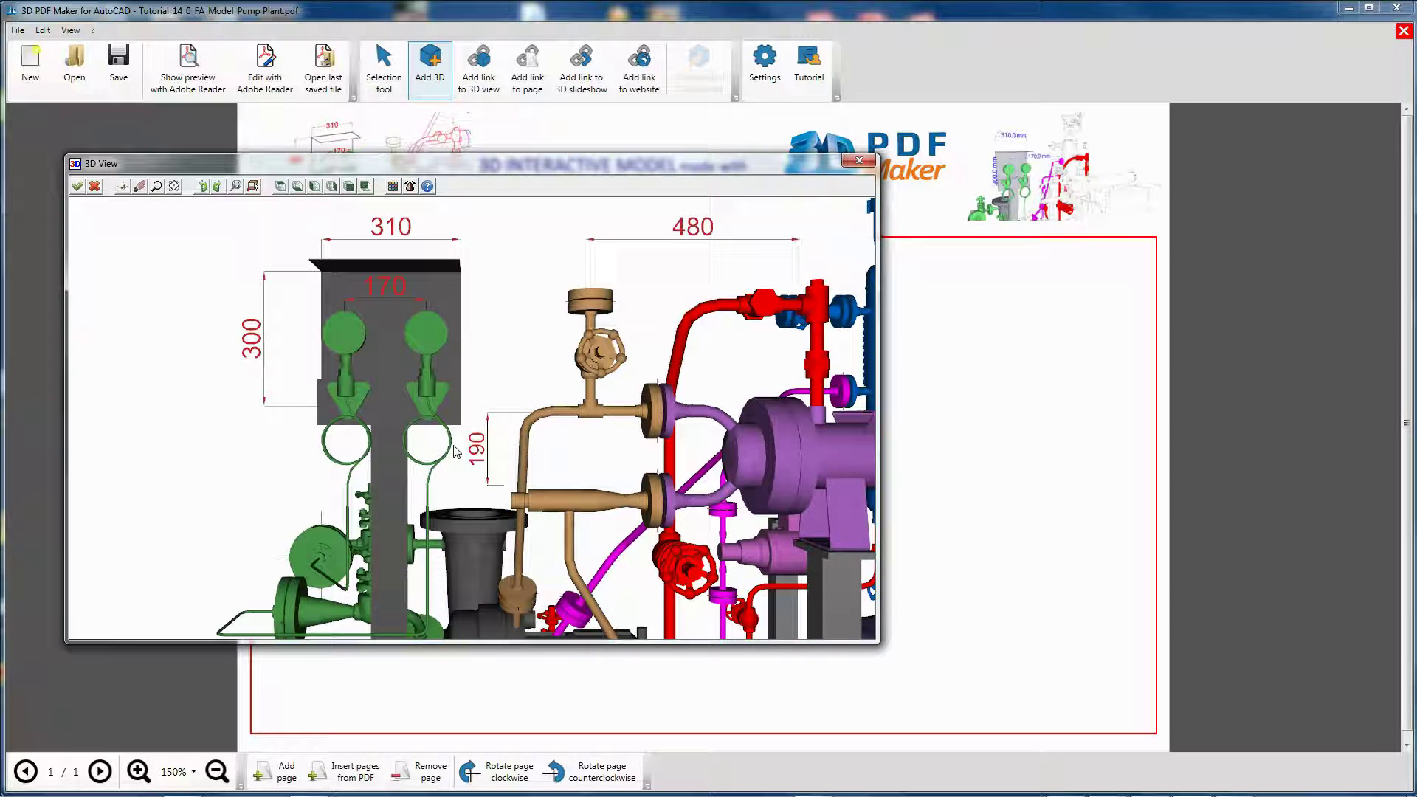
middle_click_drag(456, 452, 485, 469)
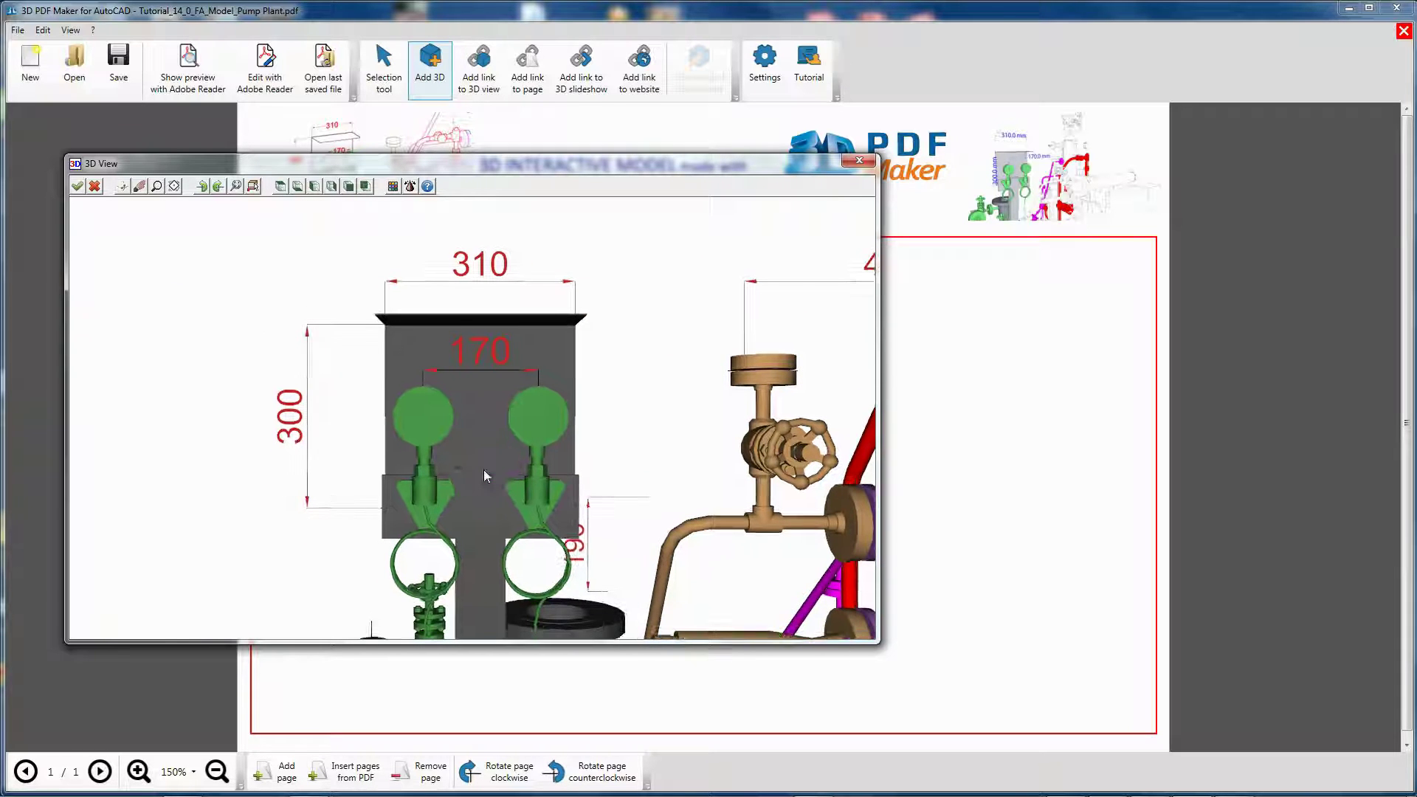
left_click(77, 186)
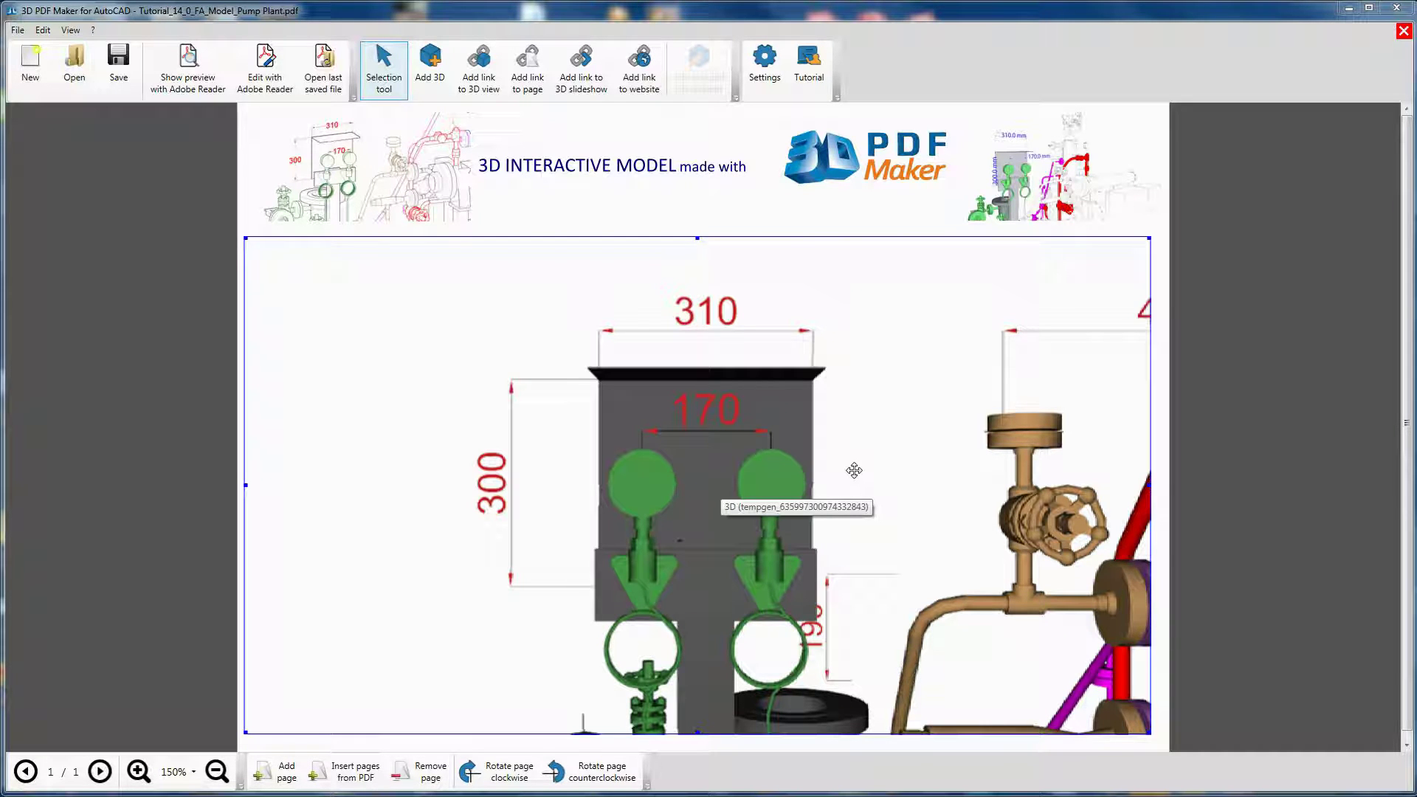
On the 3D Views tab, set lighting to CAD Optimized Lights and rendering style to Illustration
double_click(399, 389)
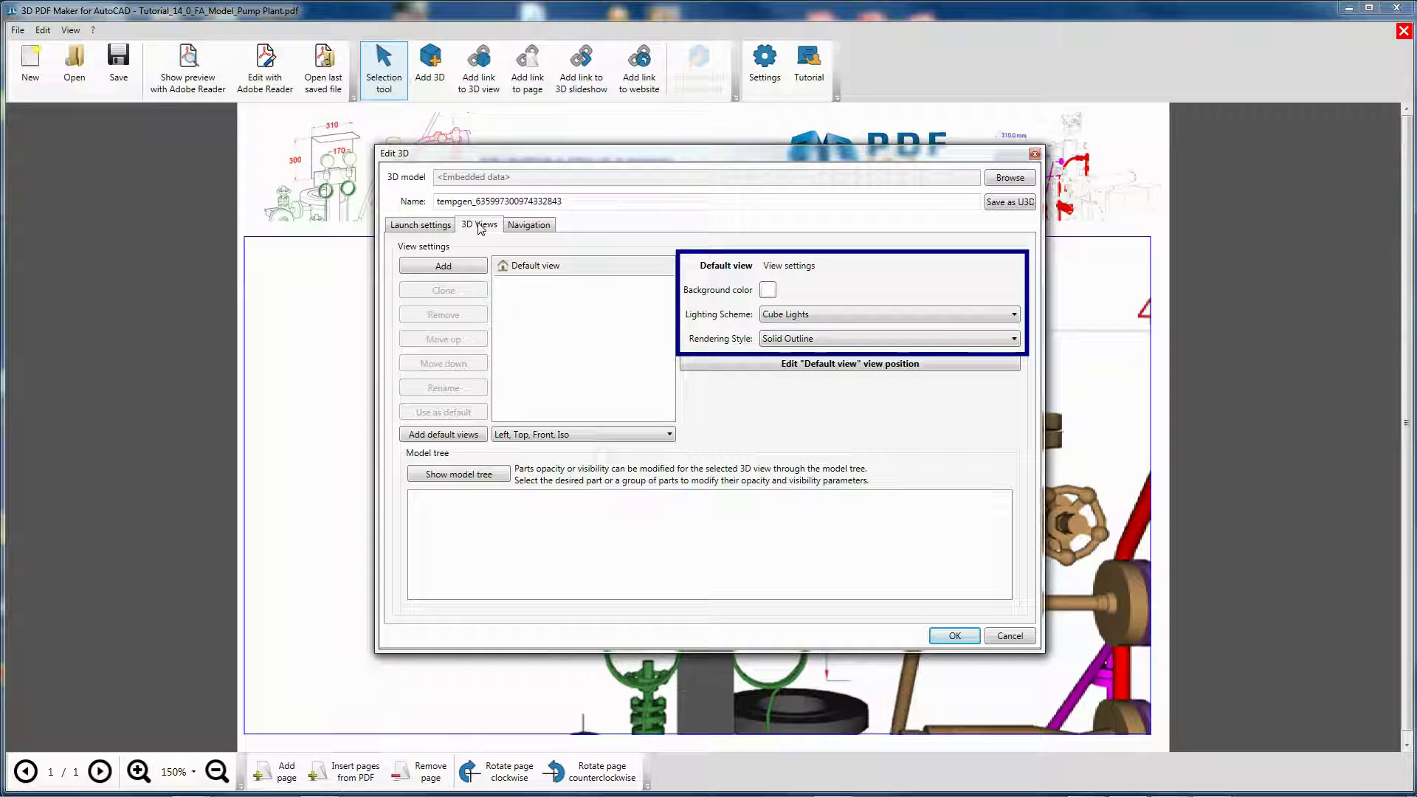
left_click(479, 225)
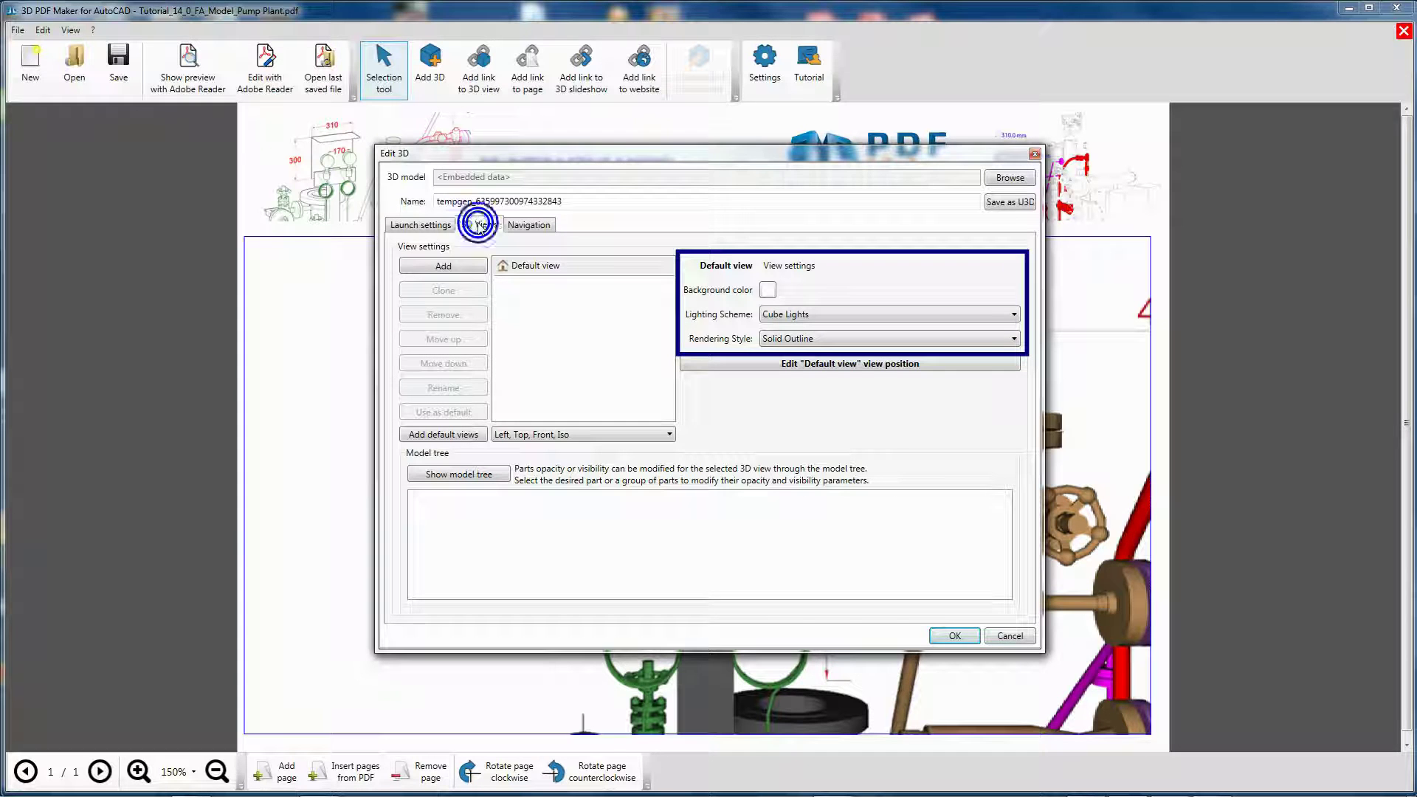
left_click(772, 315)
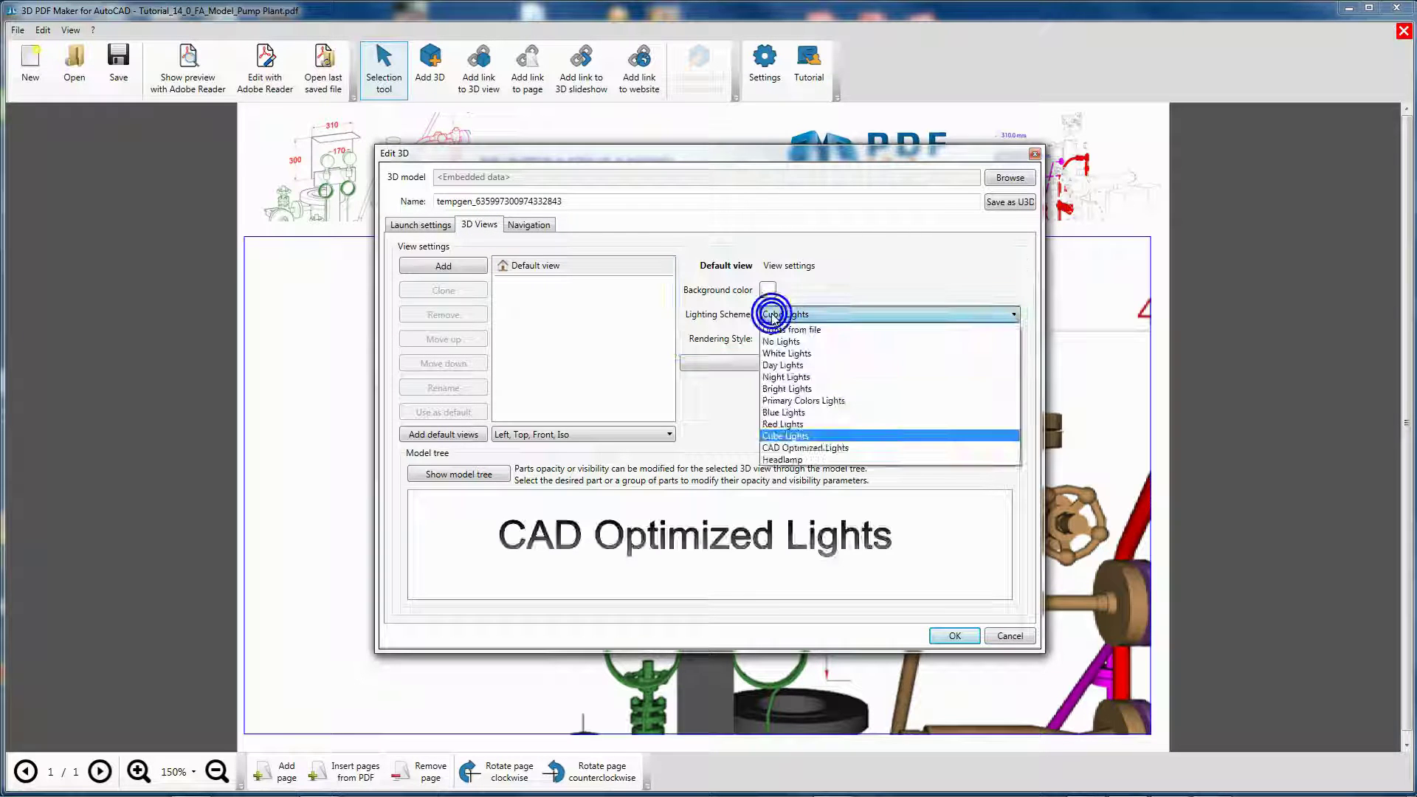
left_click(787, 448)
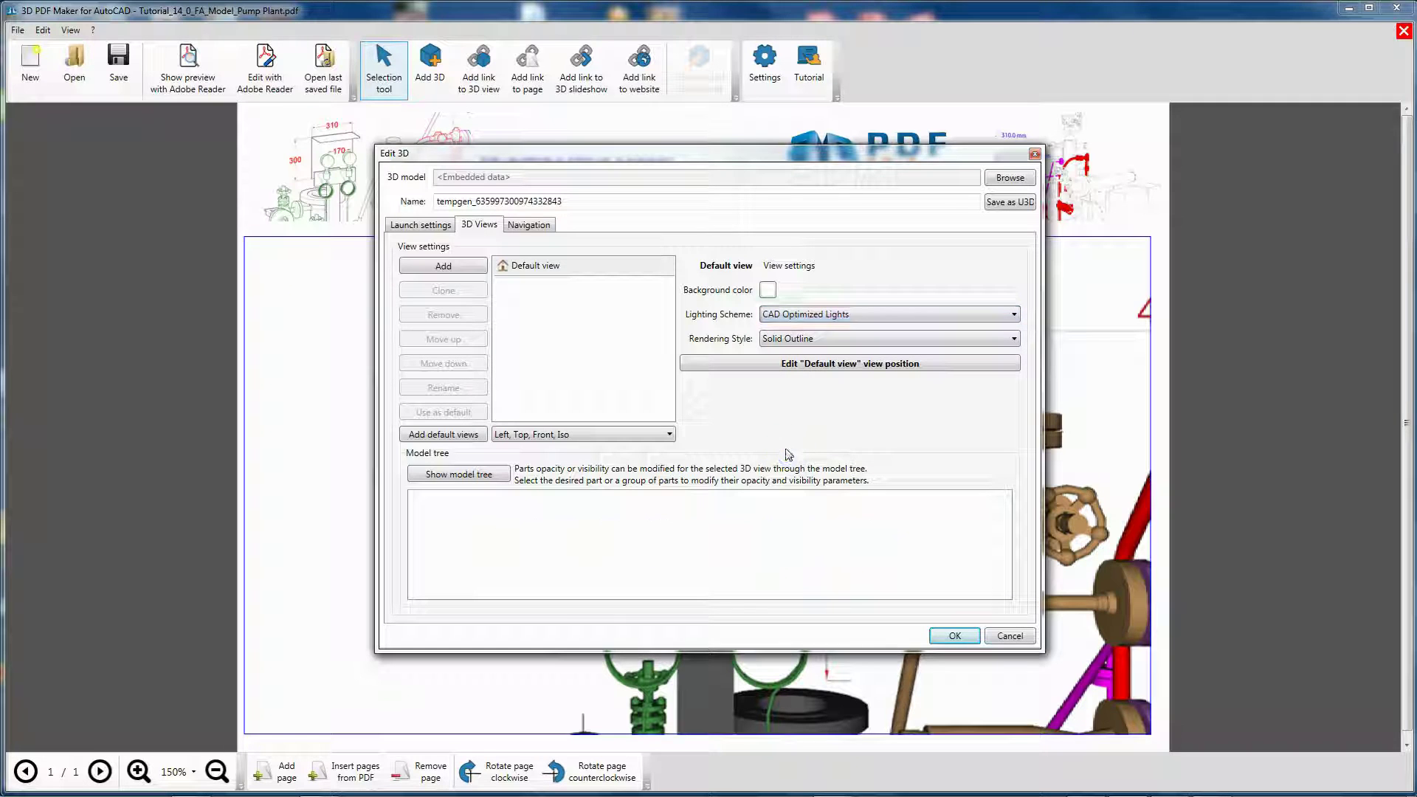
left_click(769, 339)
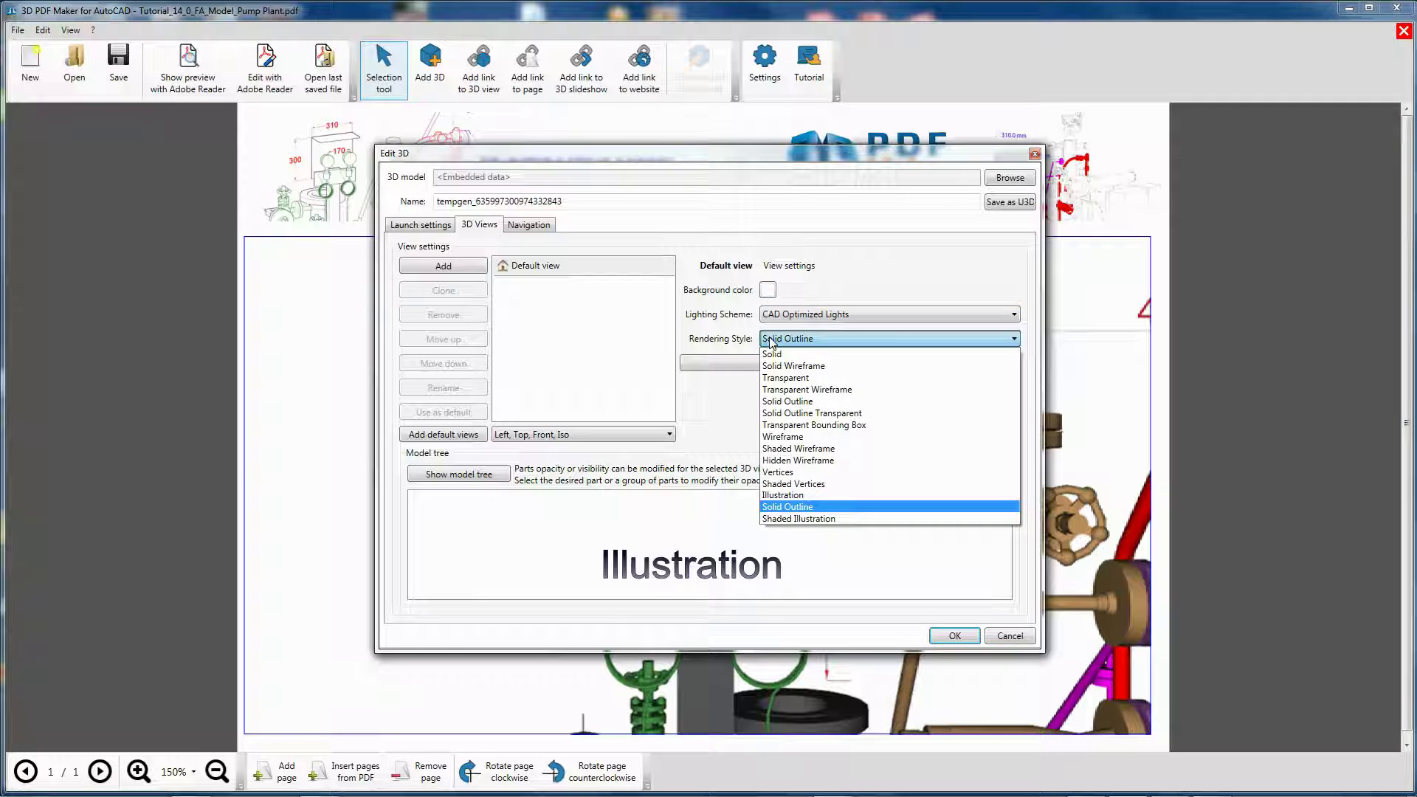
left_click(776, 496)
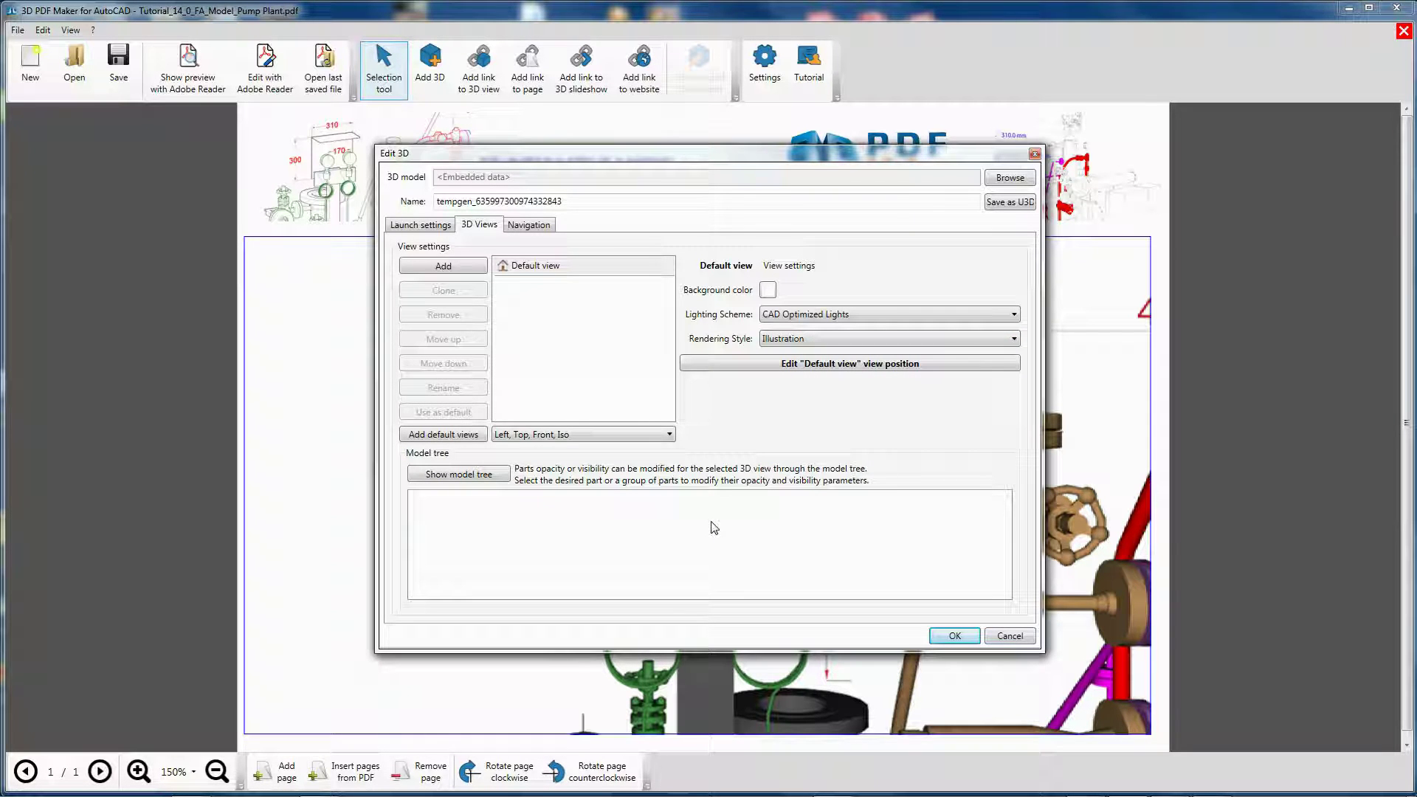
Set the DIMENSION part to Solid Outline in the model tree and confirm with OK
left_click(465, 476)
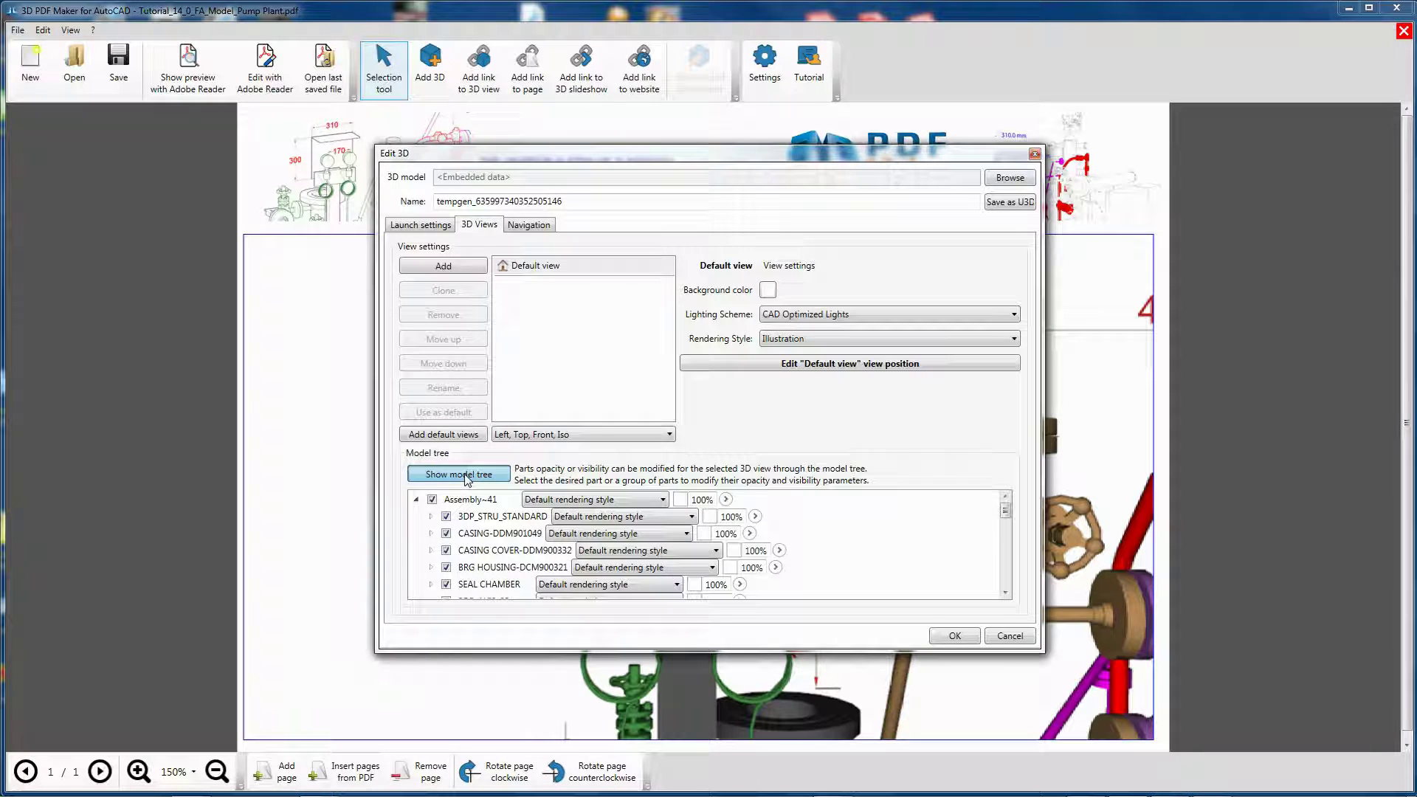
left_click_drag(1004, 509, 1008, 598)
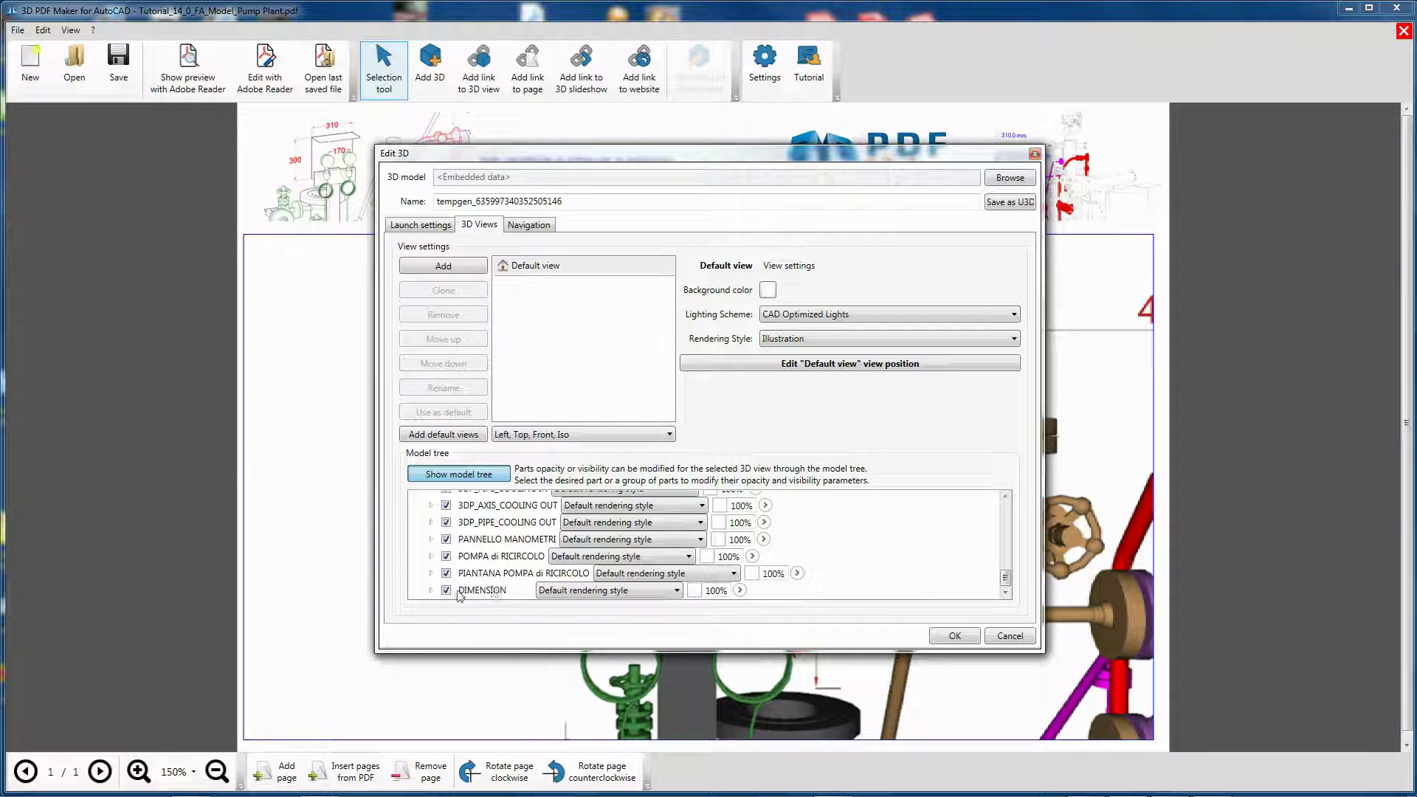
left_click(677, 591)
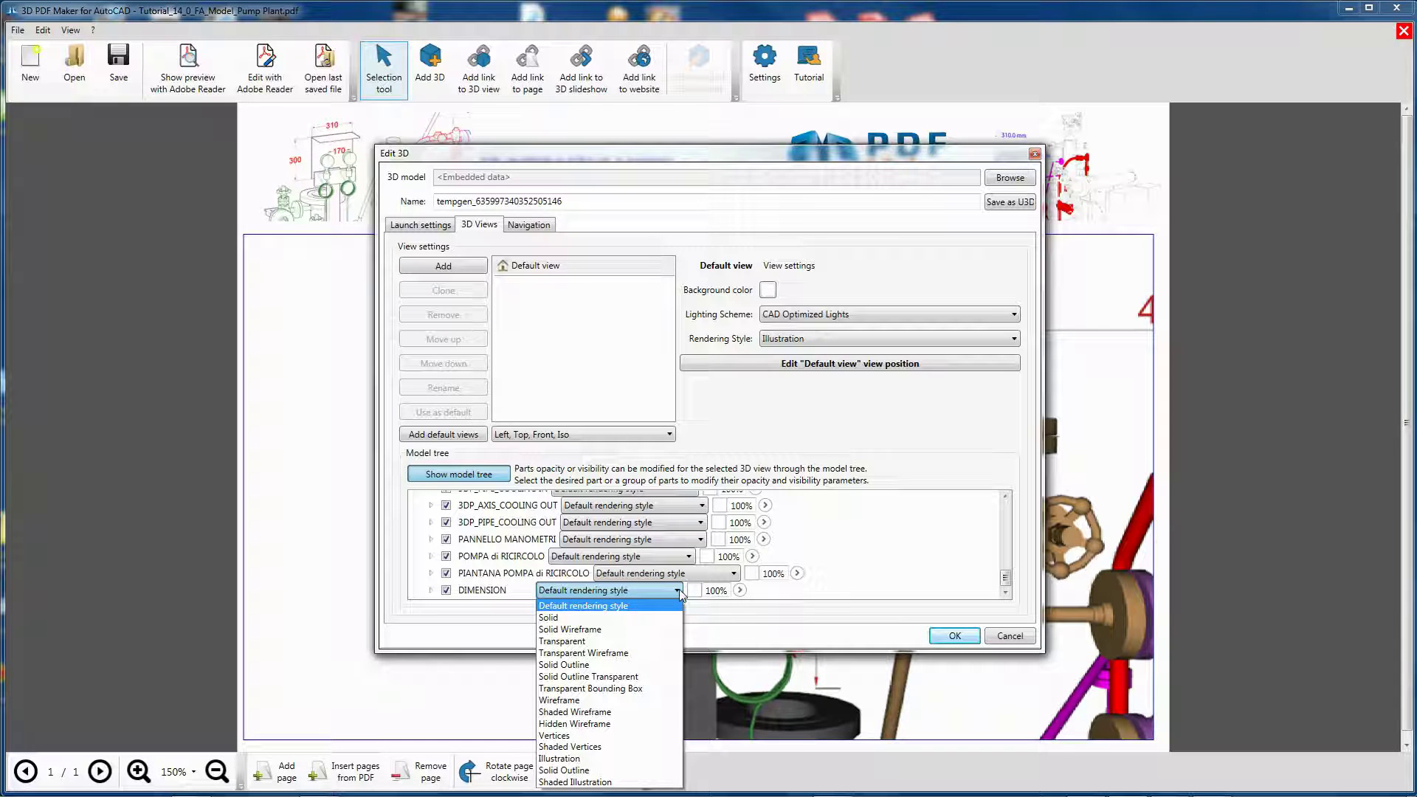
left_click(565, 770)
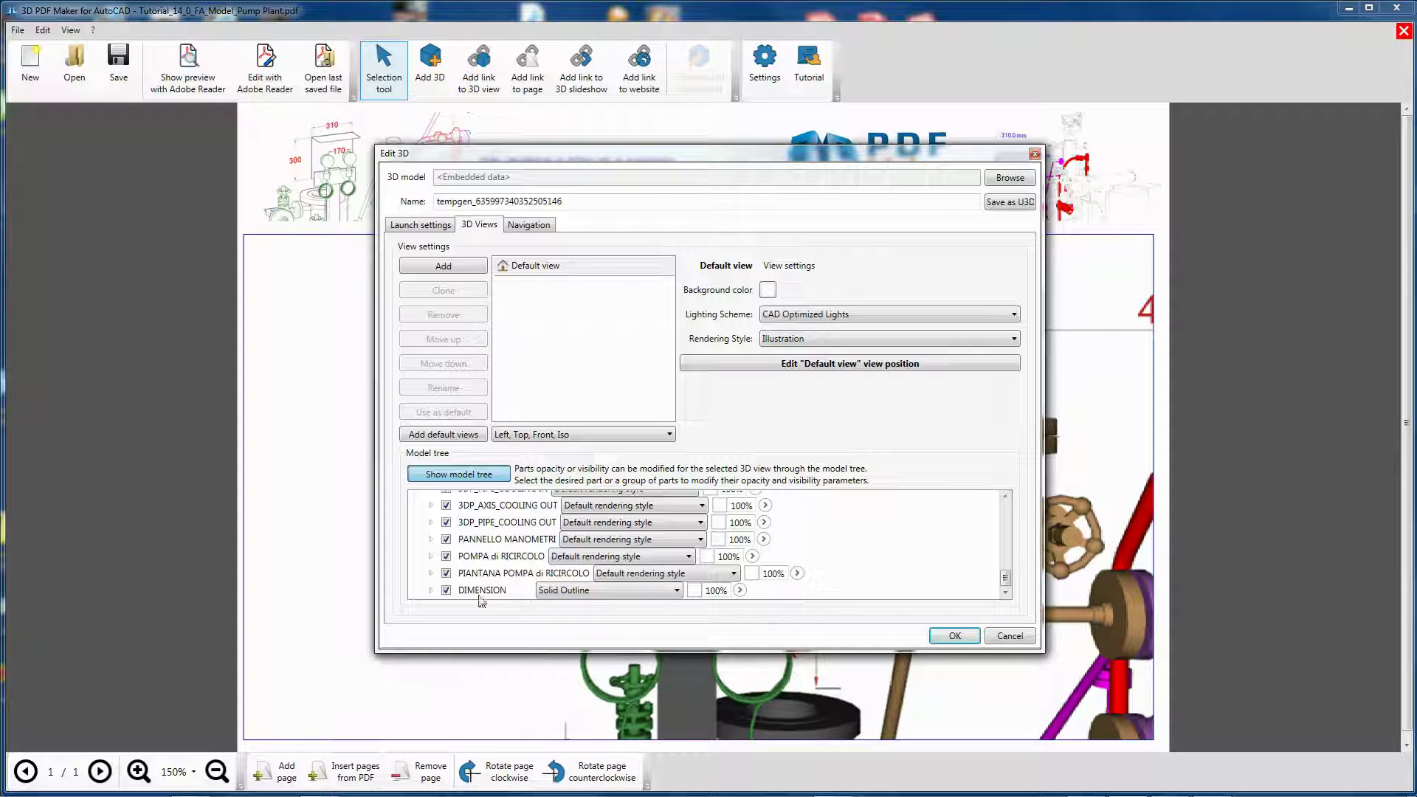
left_click(952, 638)
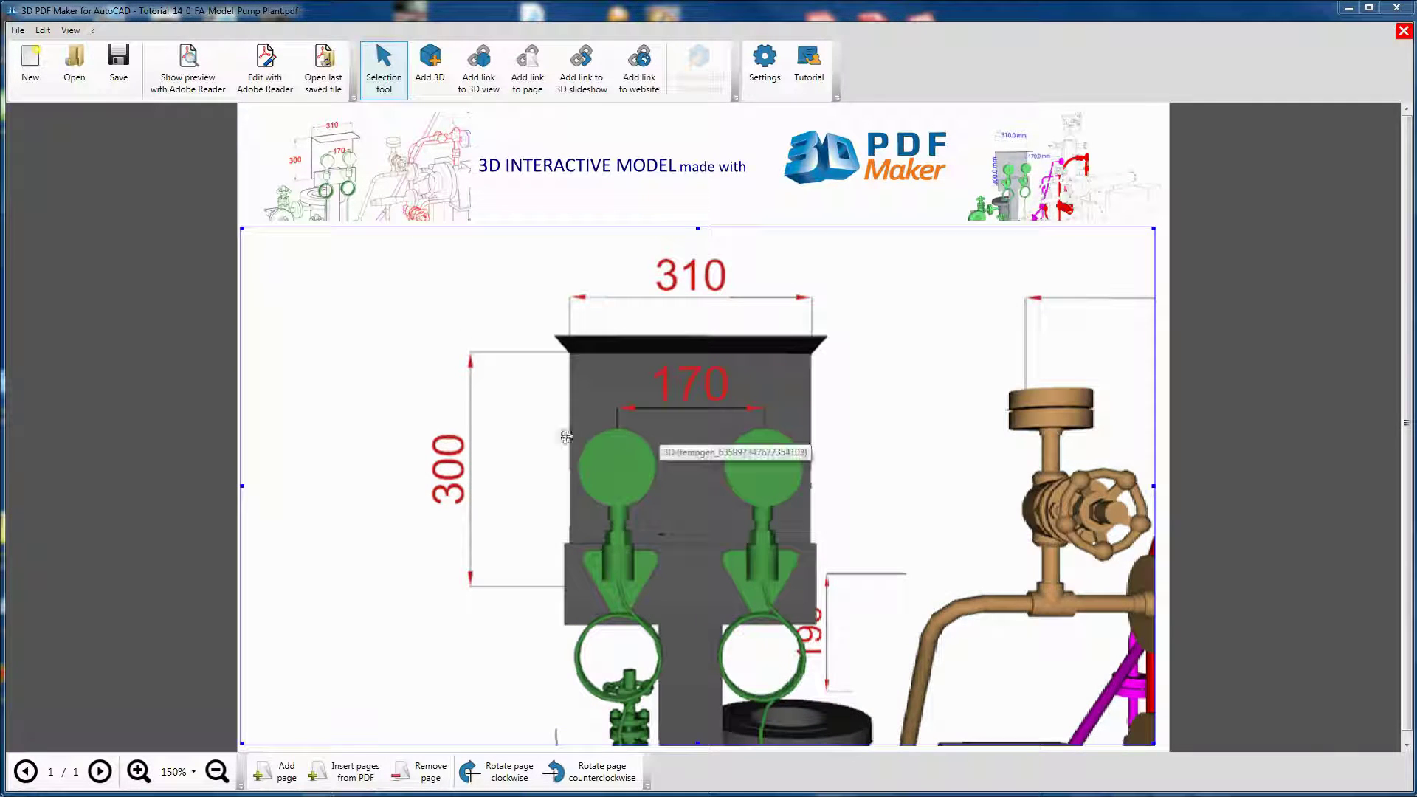
Save the document as 3D_Dimension in the My 3D PDF folder for editing in Adobe Reader
left_click(265, 65)
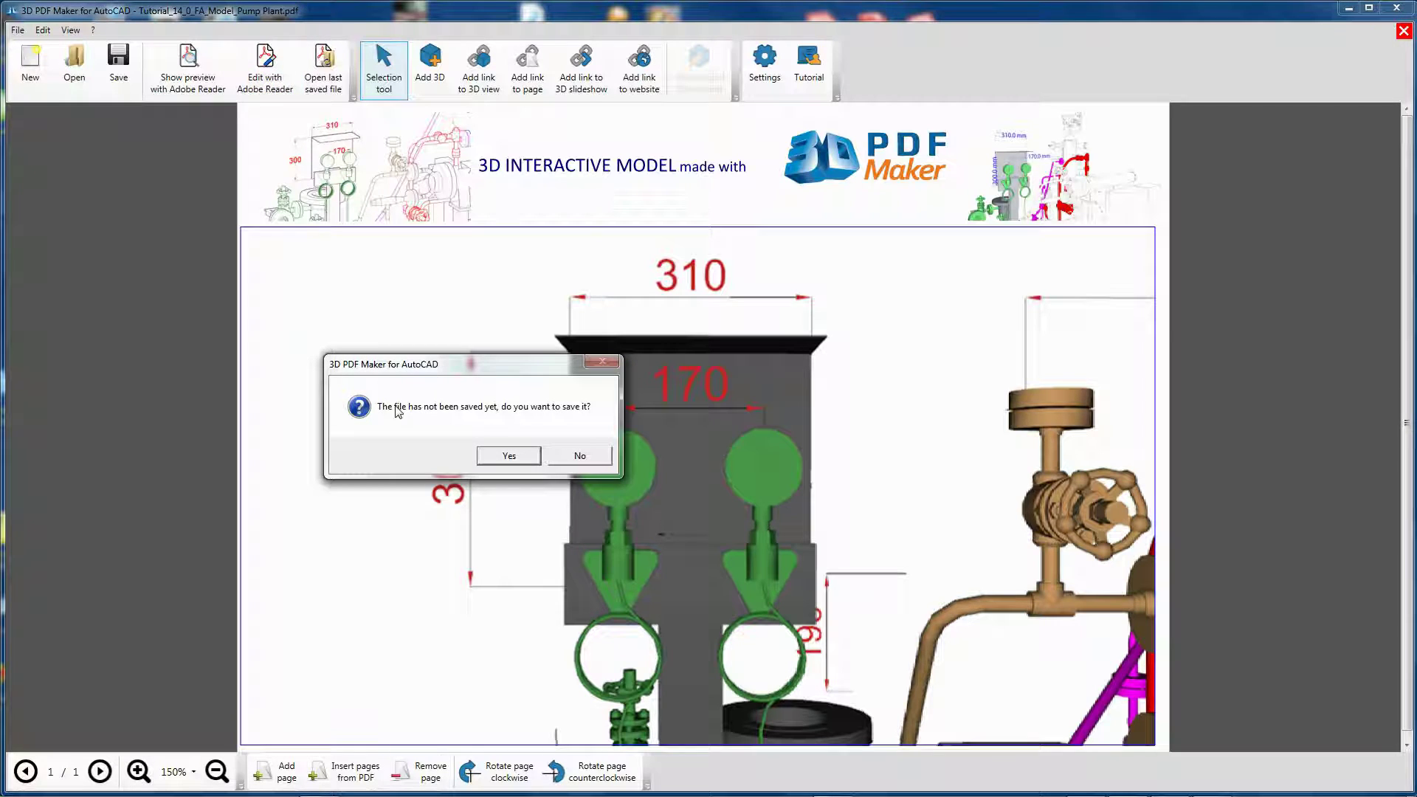
left_click(508, 456)
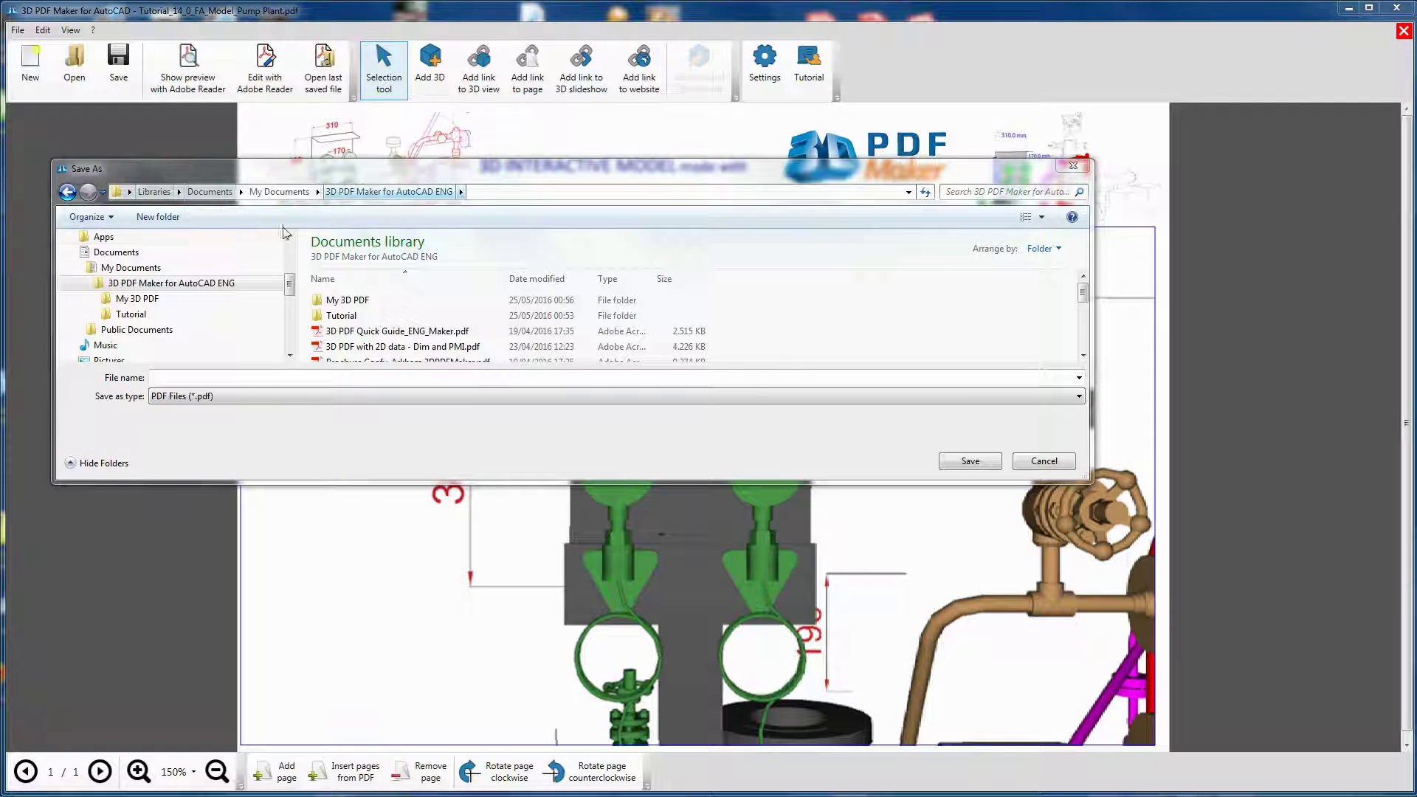
double_click(347, 300)
left_click(255, 378)
type("3D_Dimension")
key("Return")
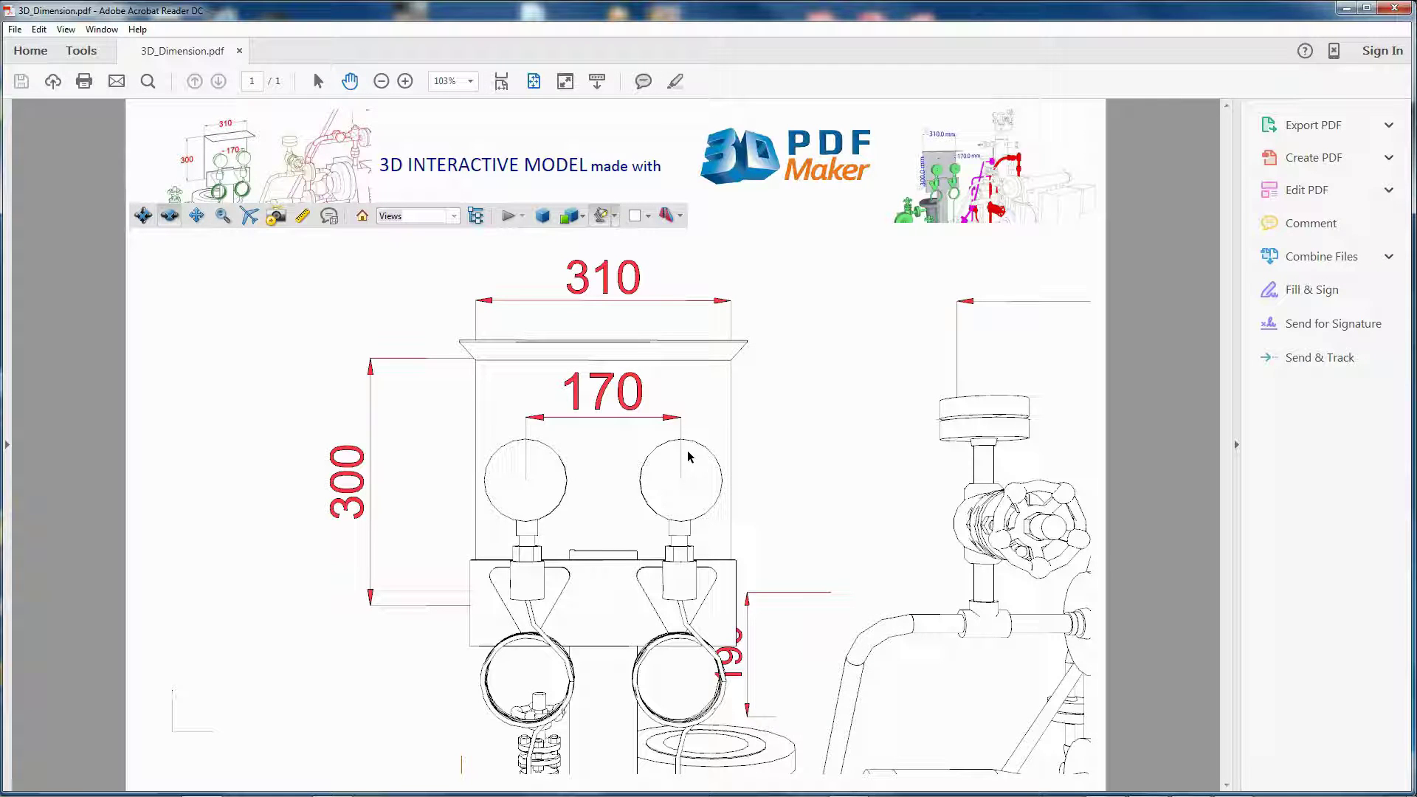
Collapse the right Tools pane so the page fills the window
left_click(1236, 445)
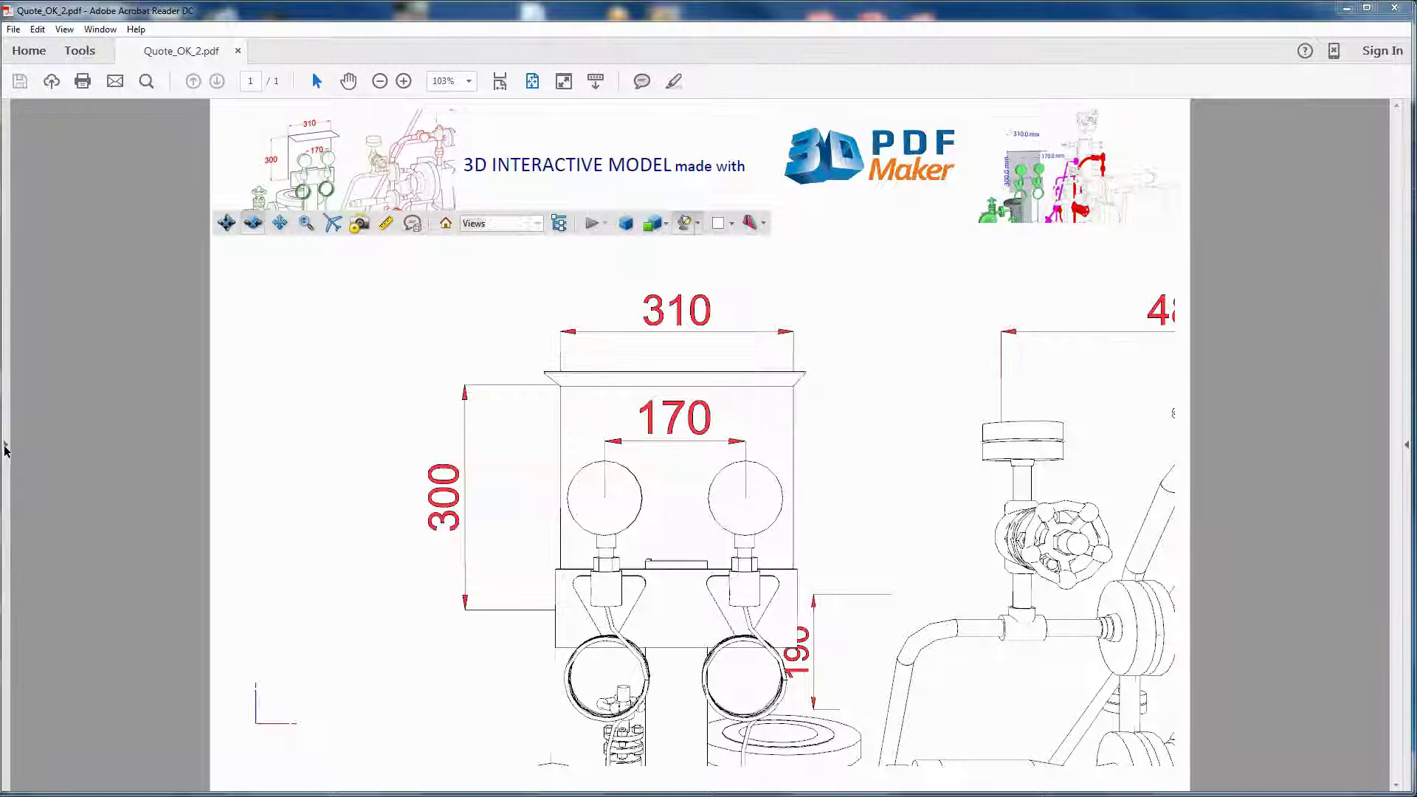
Expand Assembly~41 in an enlarged Model Tree and rotate the pump model slightly
left_click(17, 176)
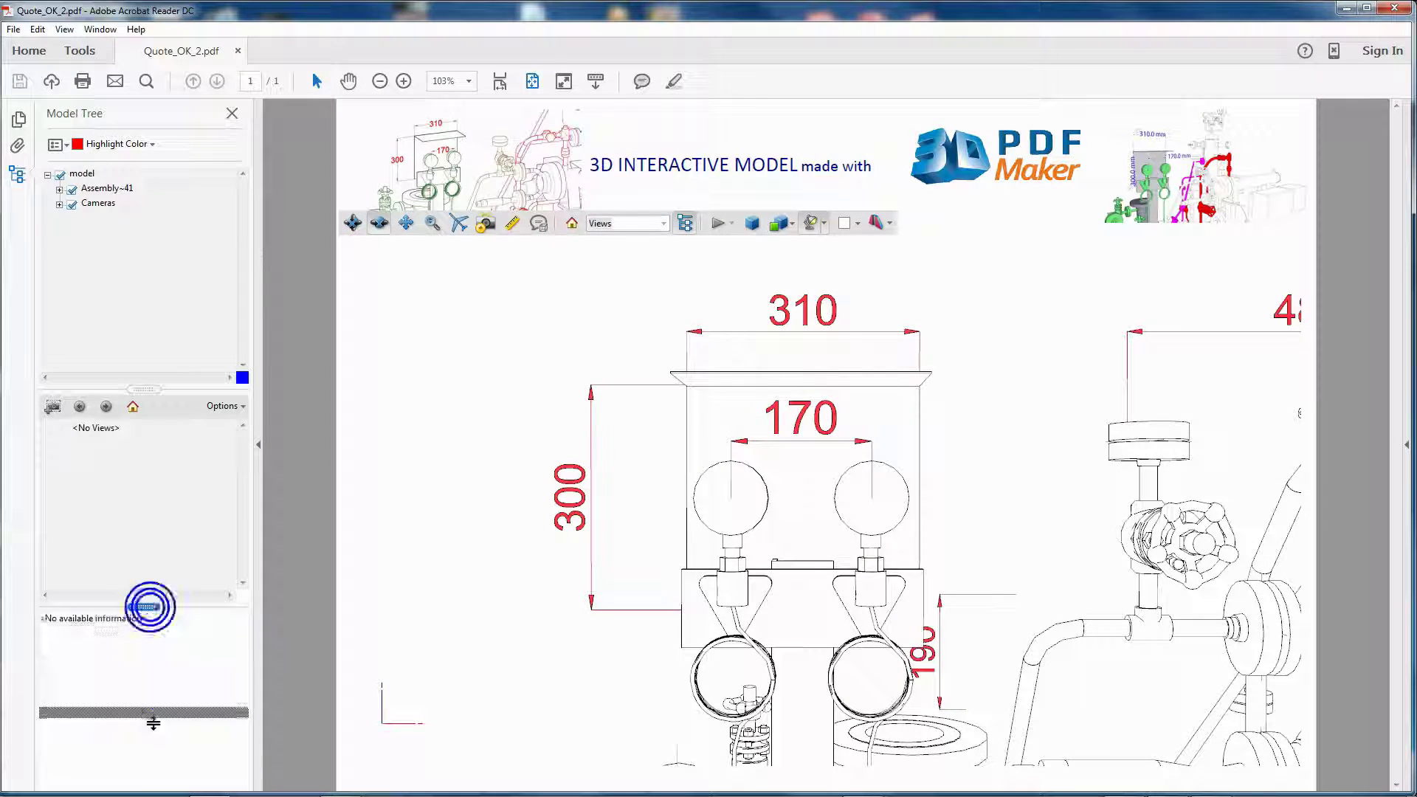
left_click_drag(140, 389, 143, 703)
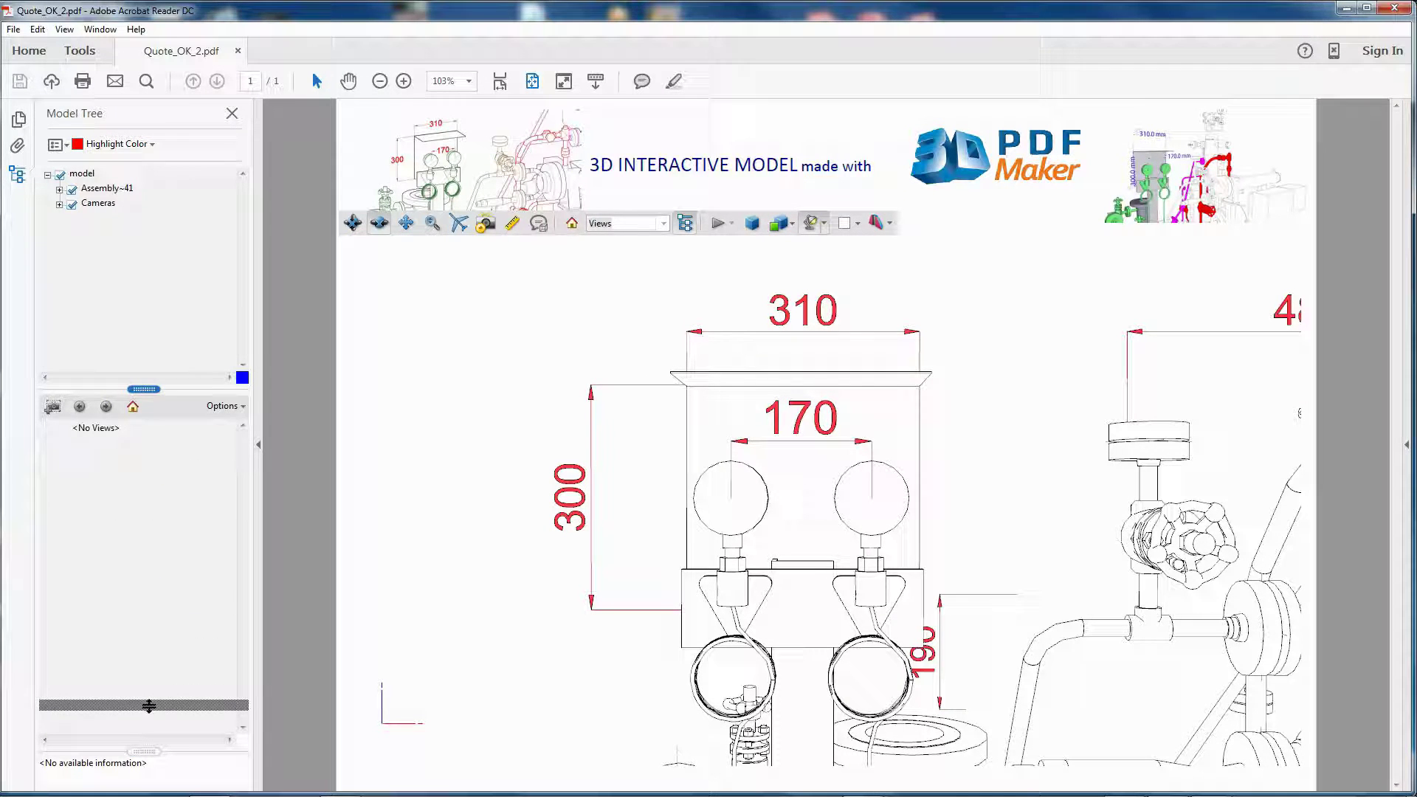
left_click(59, 189)
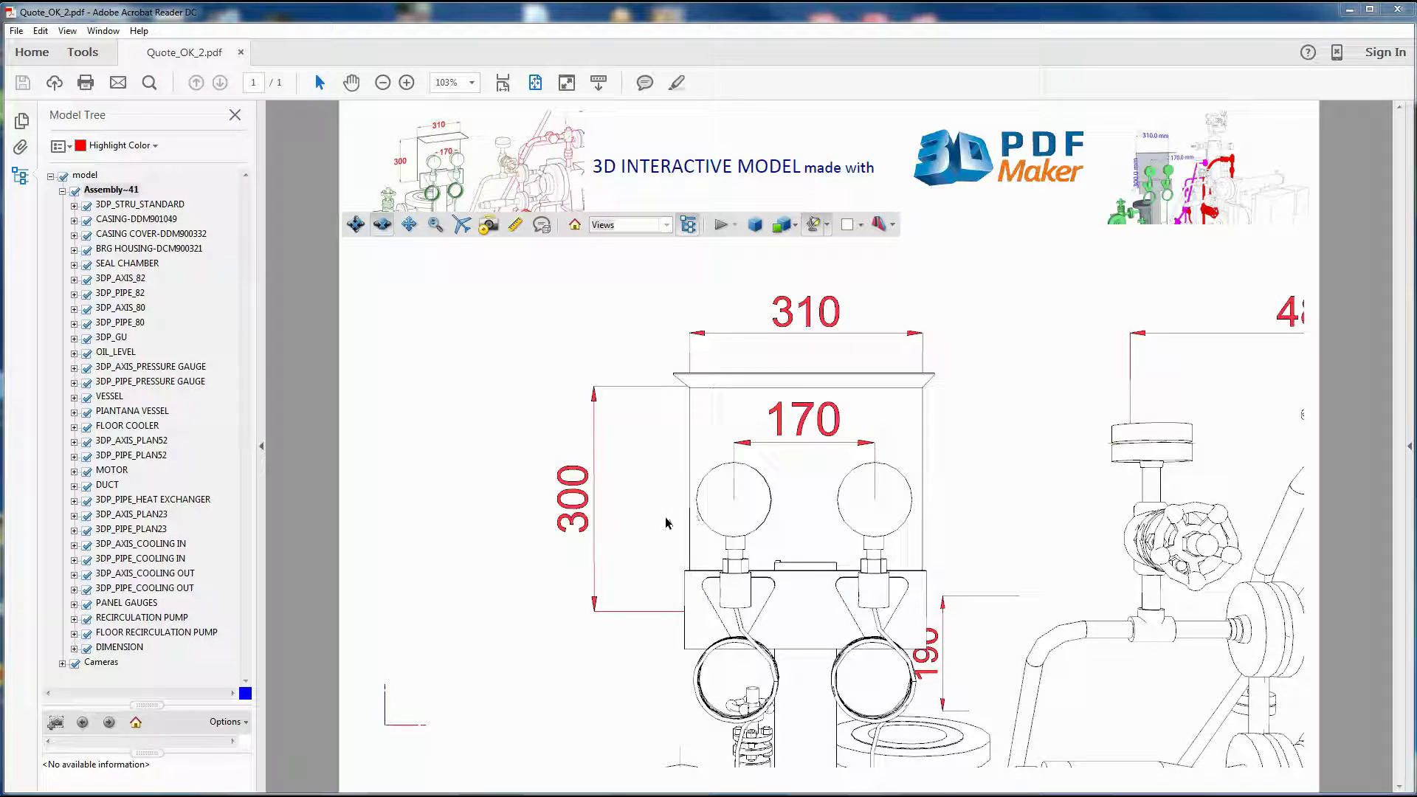
left_click_drag(667, 522, 700, 529)
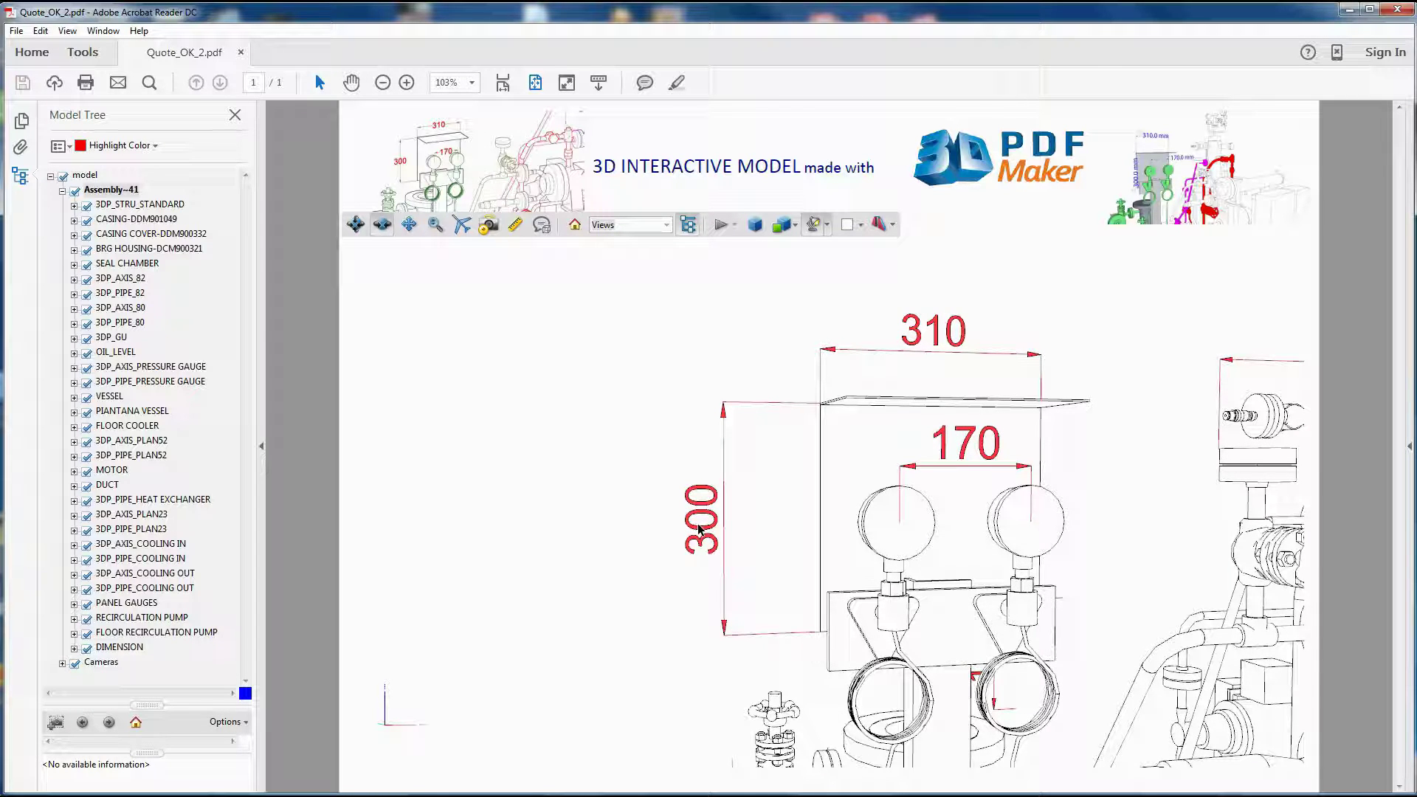
key("h")
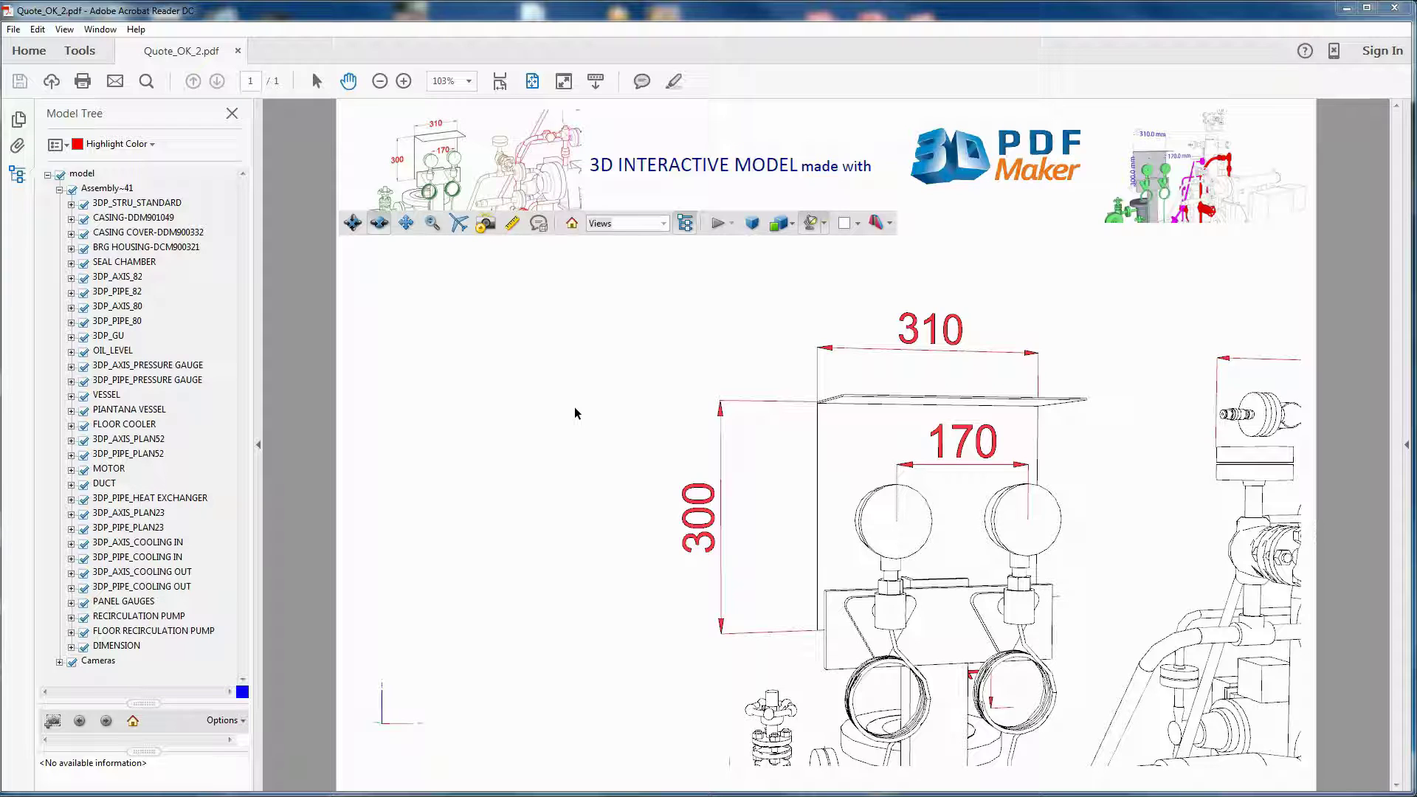
Uncheck DIMENSION, start the 3D Measurement tool and open Define Model Units for the scale ratio
left_click(84, 647)
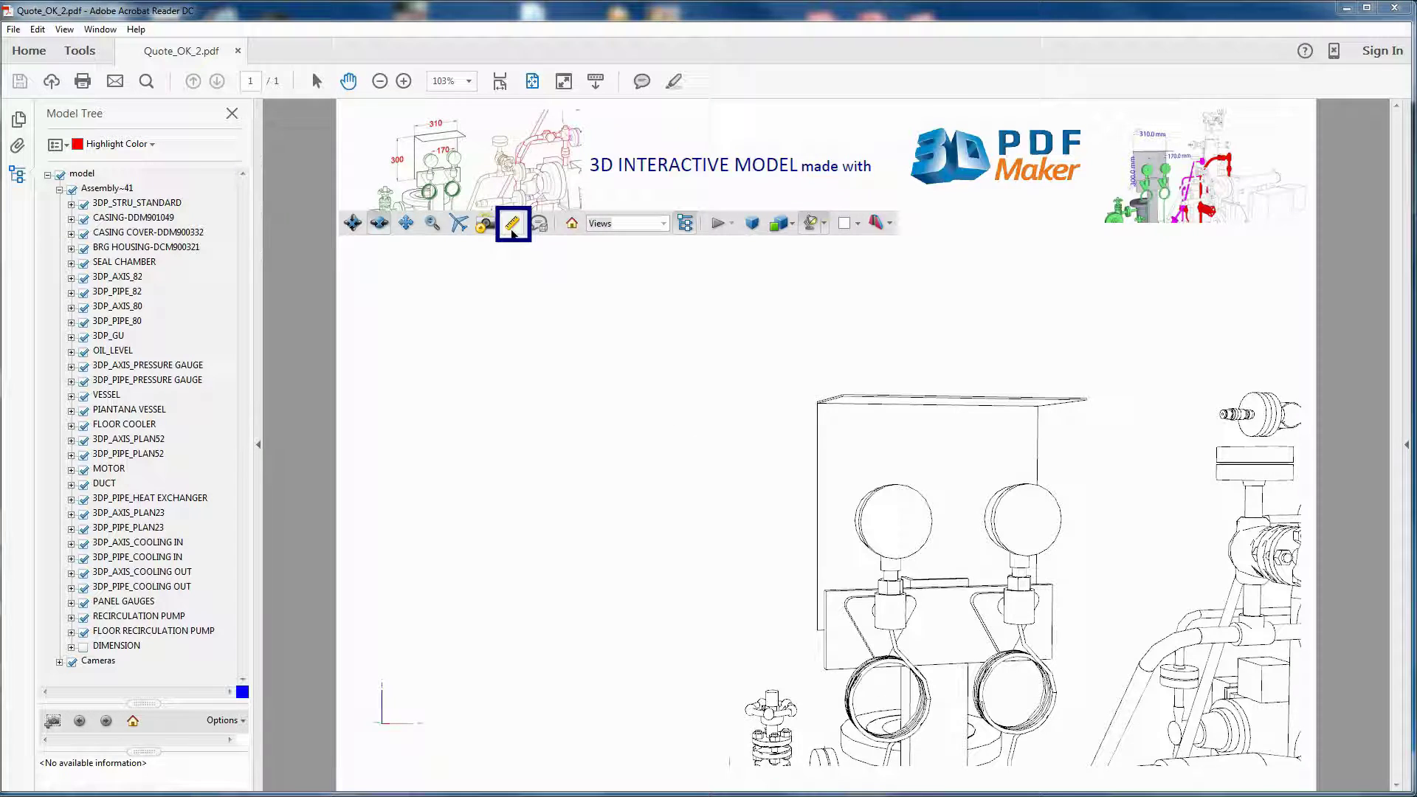
left_click(513, 228)
right_click(527, 295)
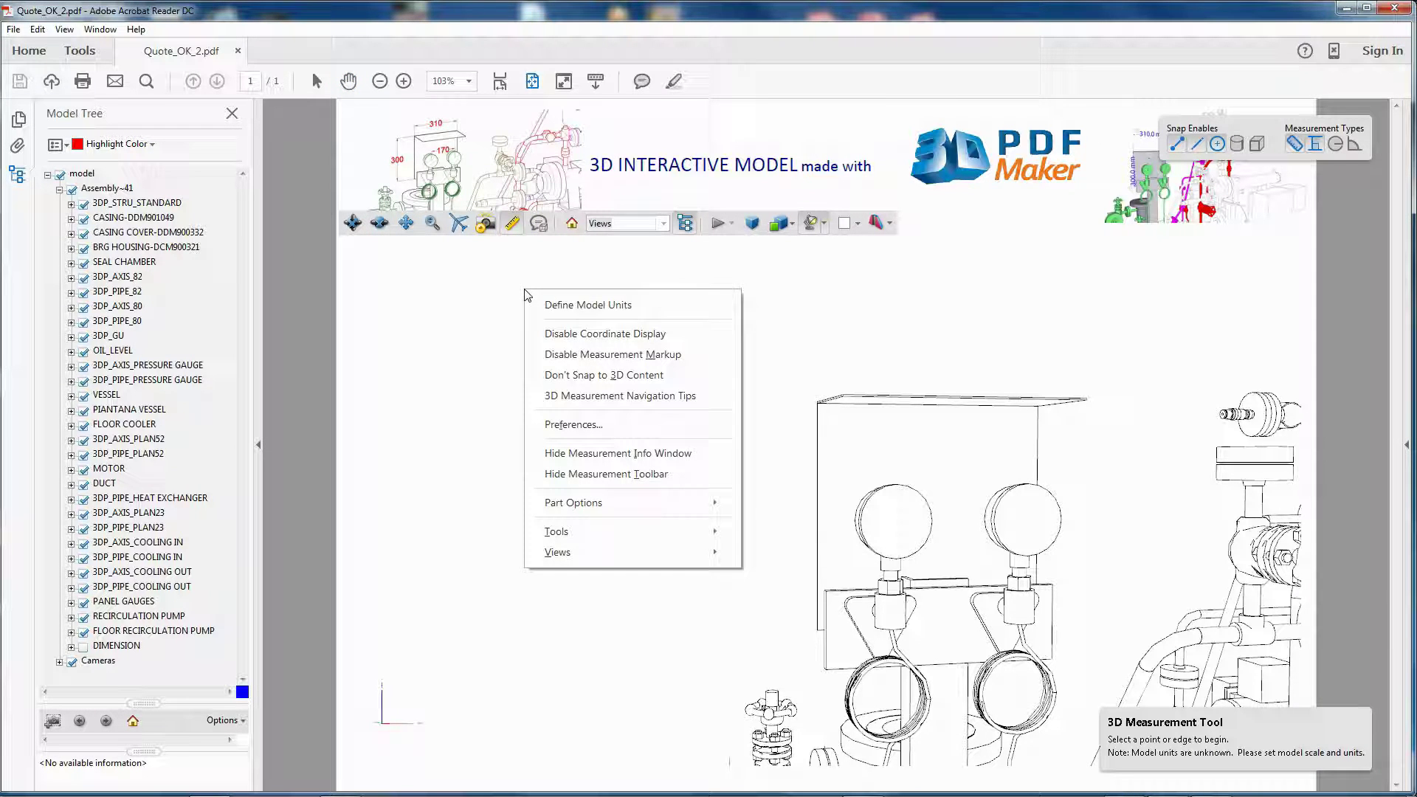
left_click(584, 397)
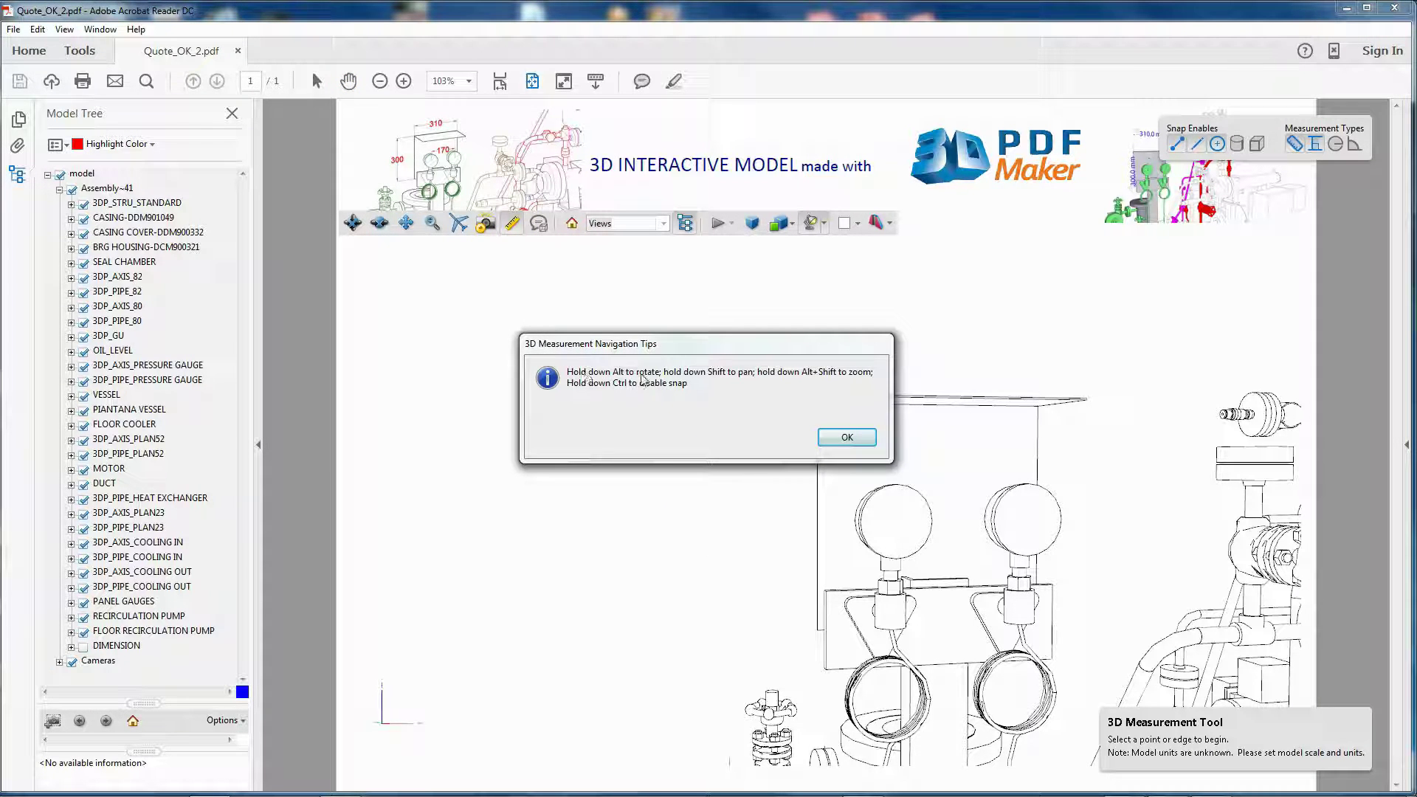
left_click(846, 437)
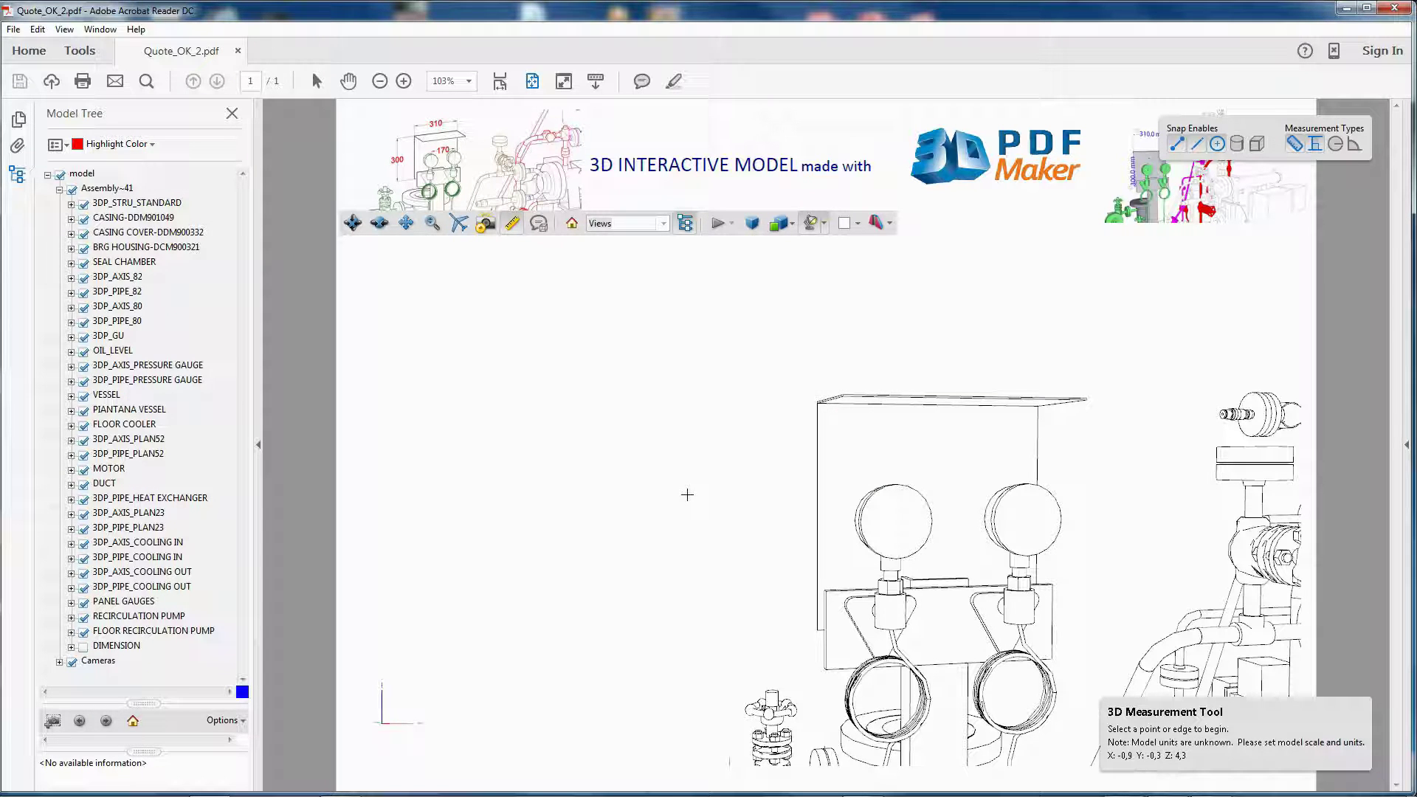
right_click(573, 318)
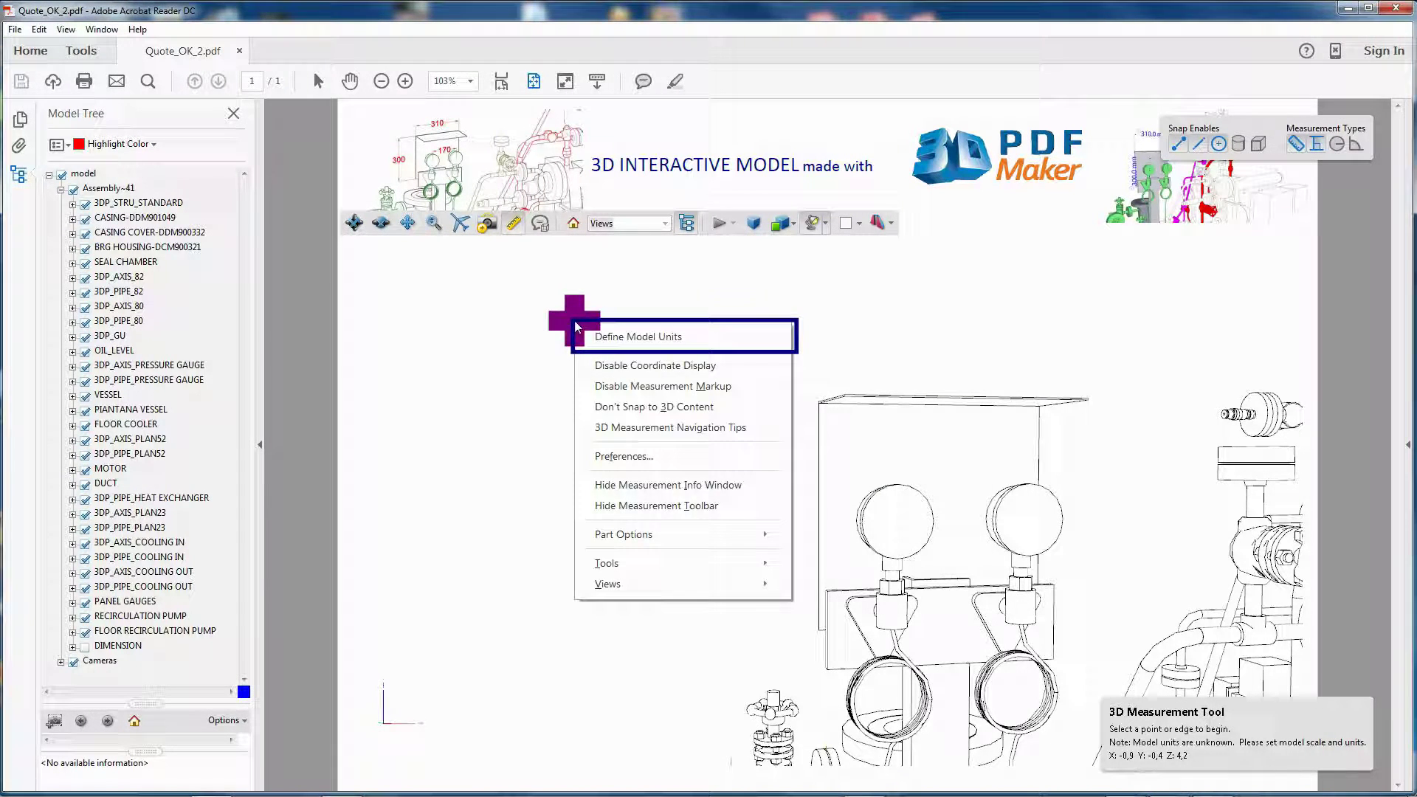
left_click(612, 339)
Set the measurement scale to 1 model unit = 1000 mm
double_click(746, 394)
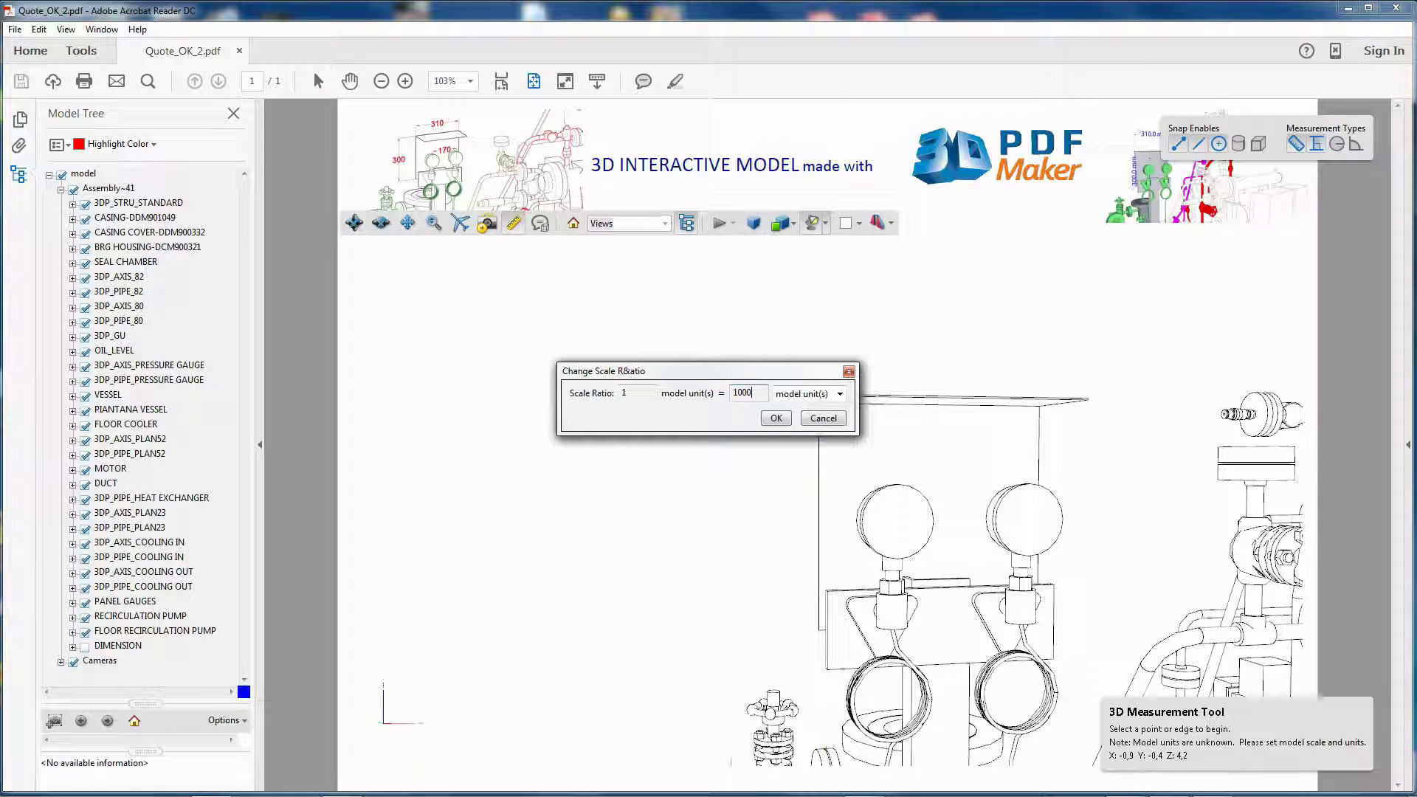
left_click(841, 394)
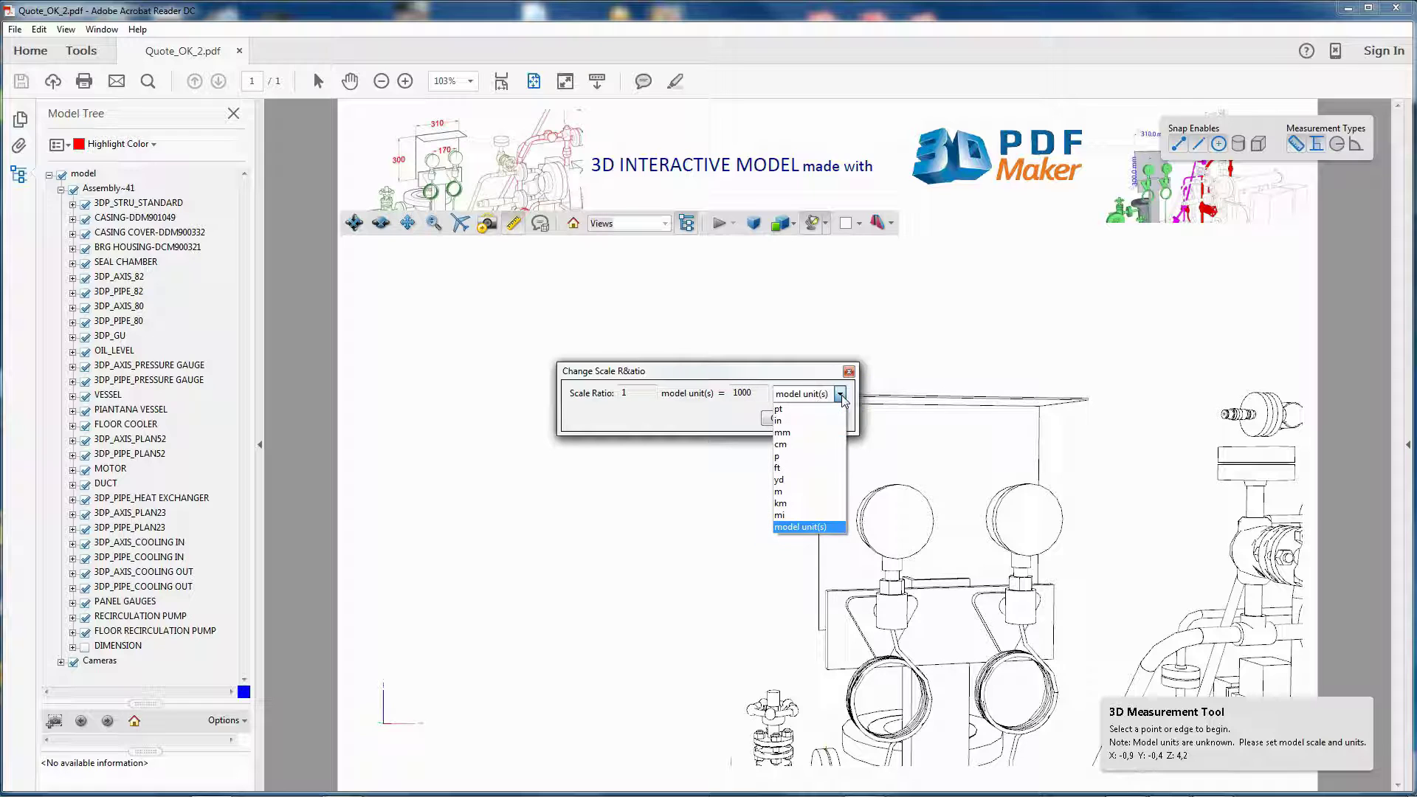
left_click(787, 431)
left_click(777, 419)
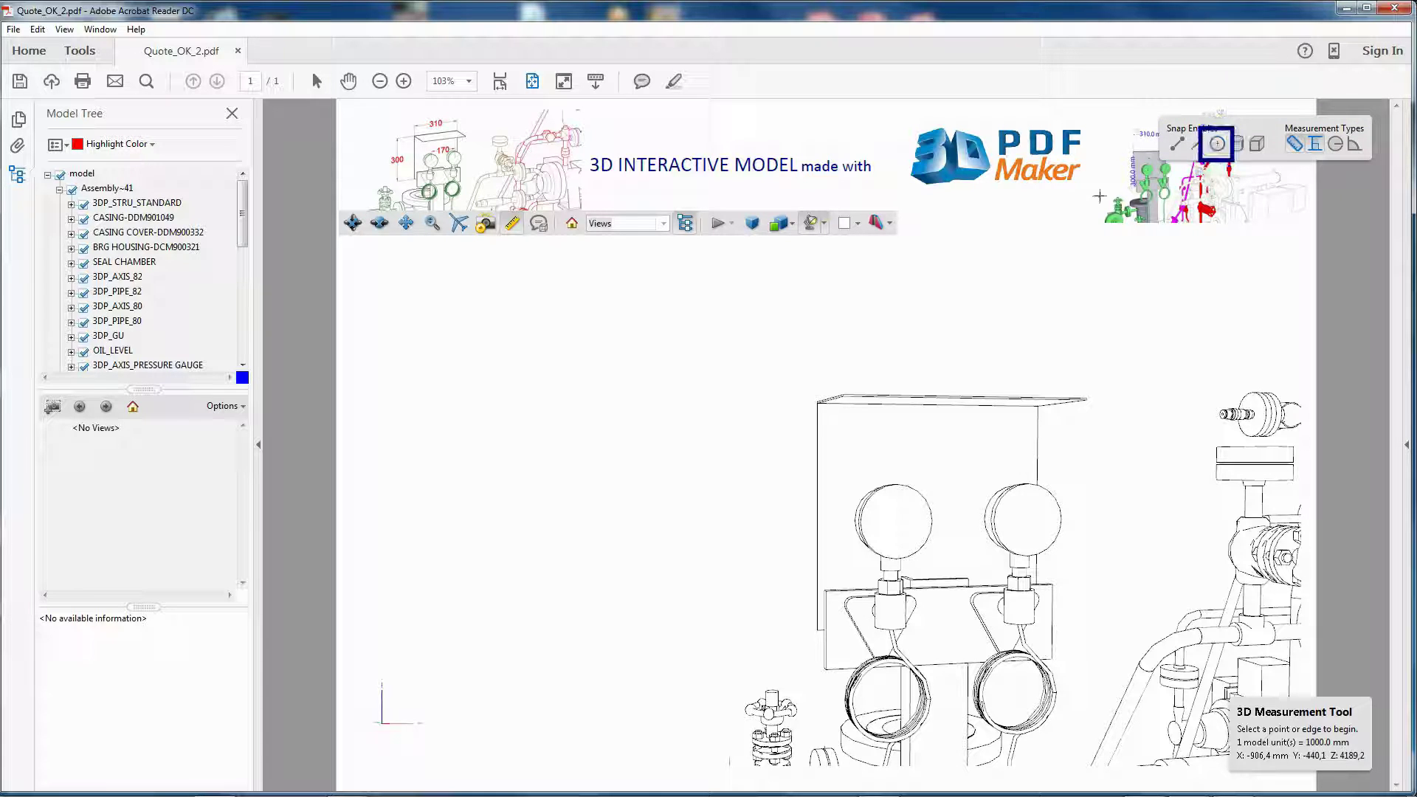
Dimension the 170,0 mm distance between the left and right gauge centres, placed above the gauges
left_click(871, 547)
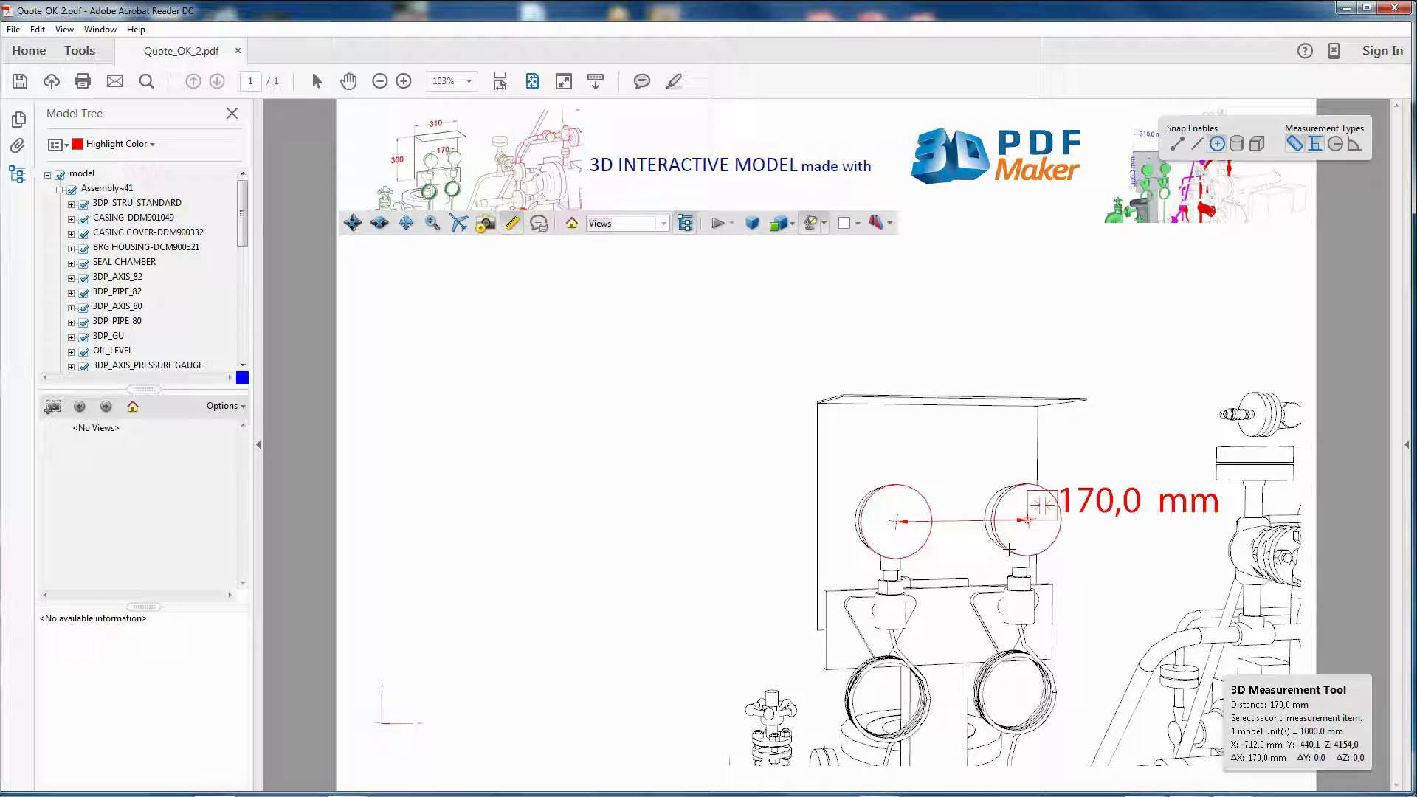
left_click(1009, 550)
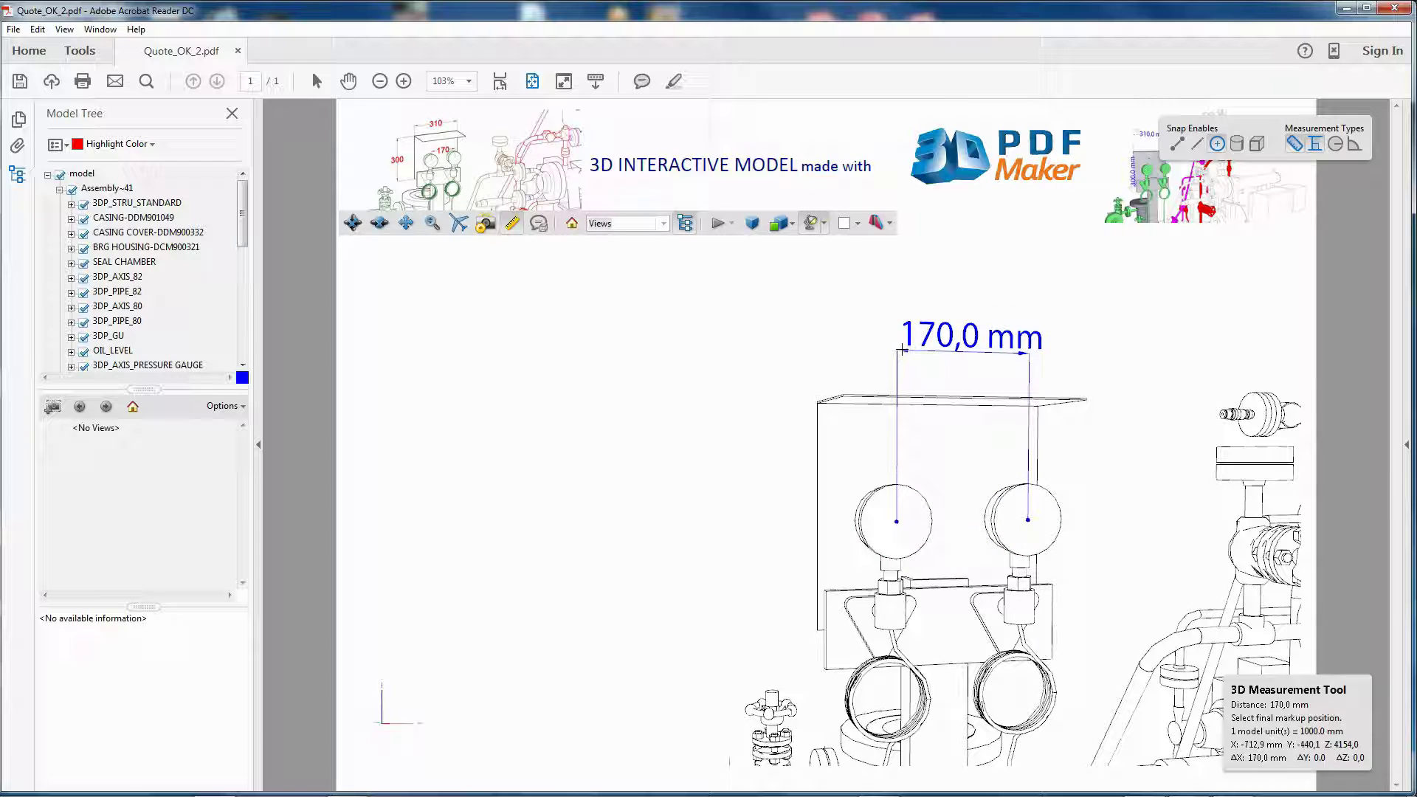
left_click(902, 349)
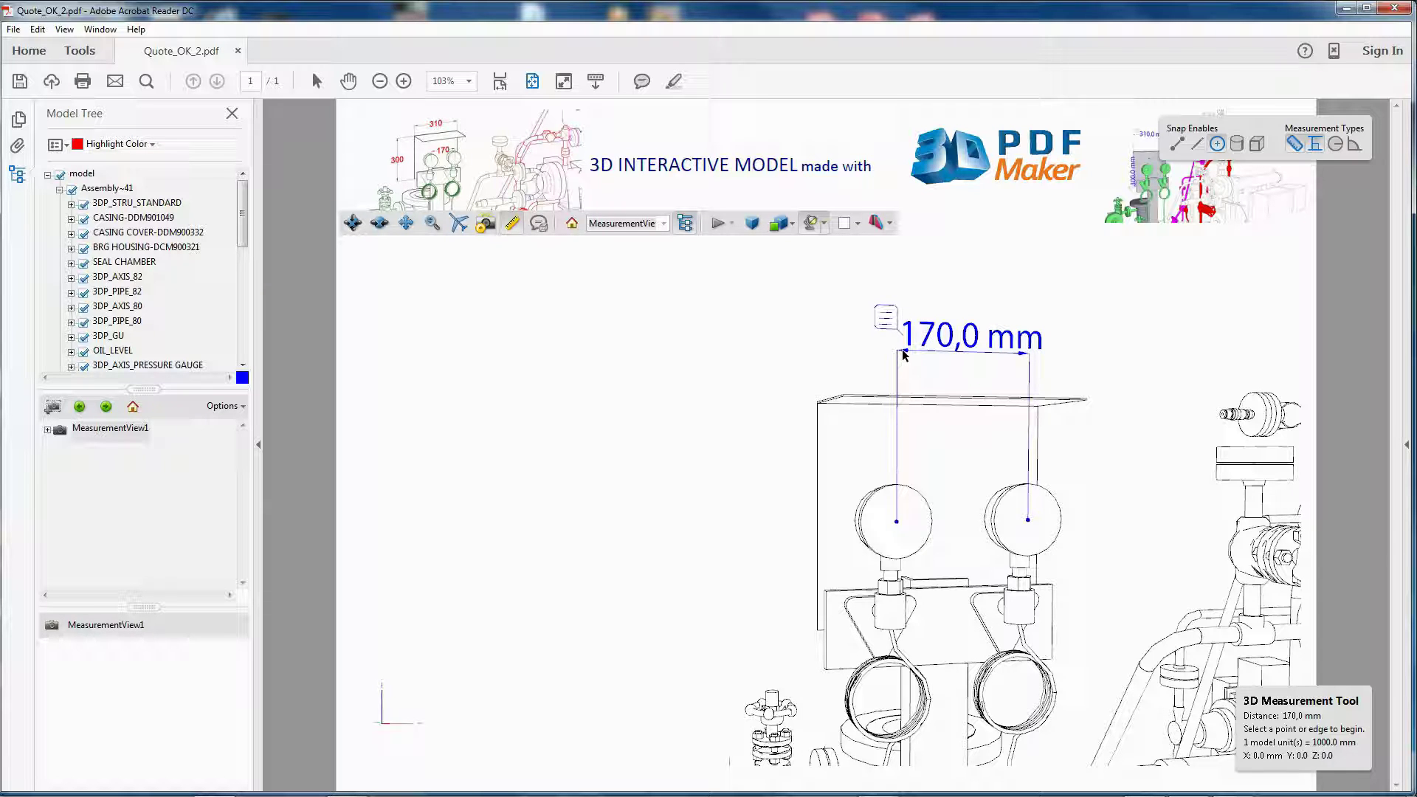
Turn on edge snapping and dimension the panel's 310,0 mm width above it
left_click(511, 223)
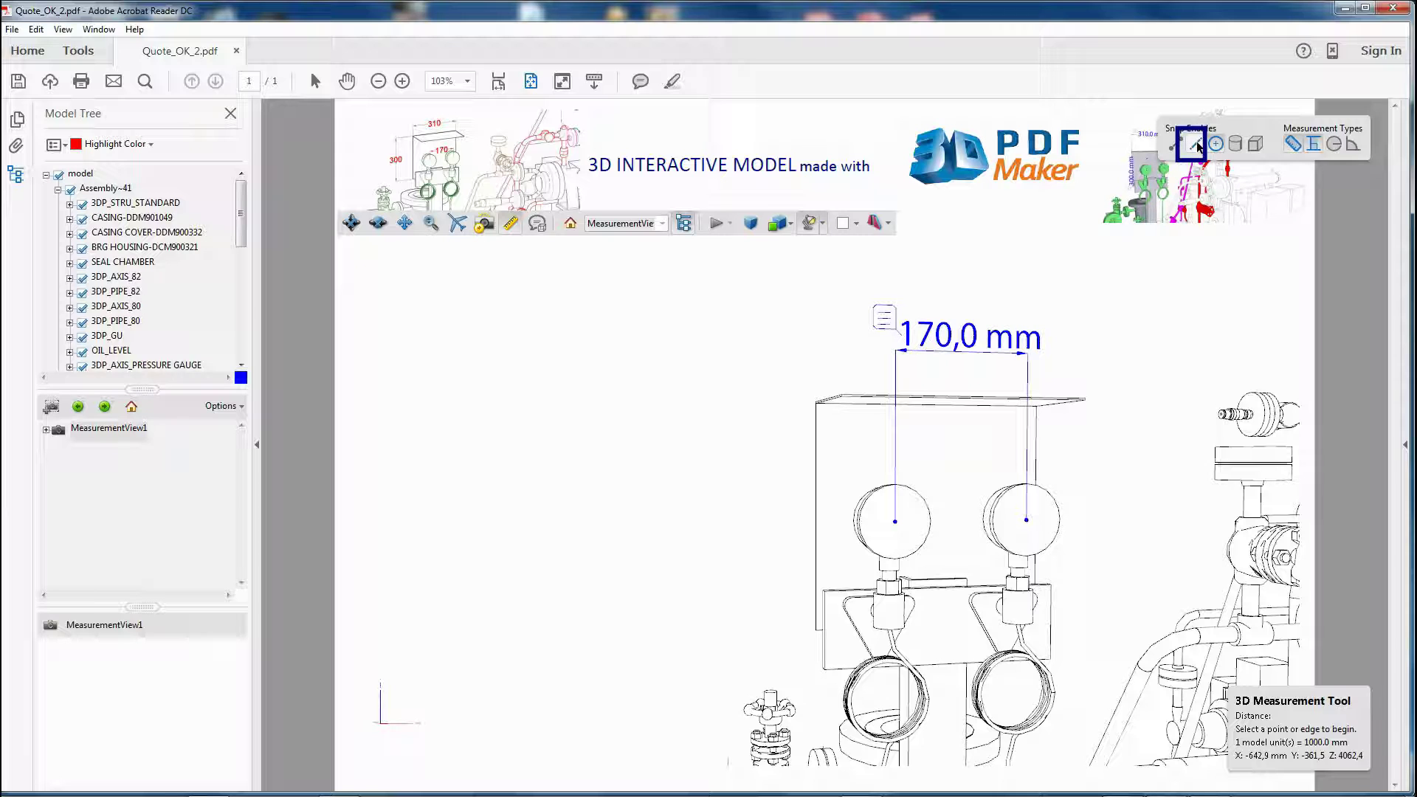
left_click(1195, 144)
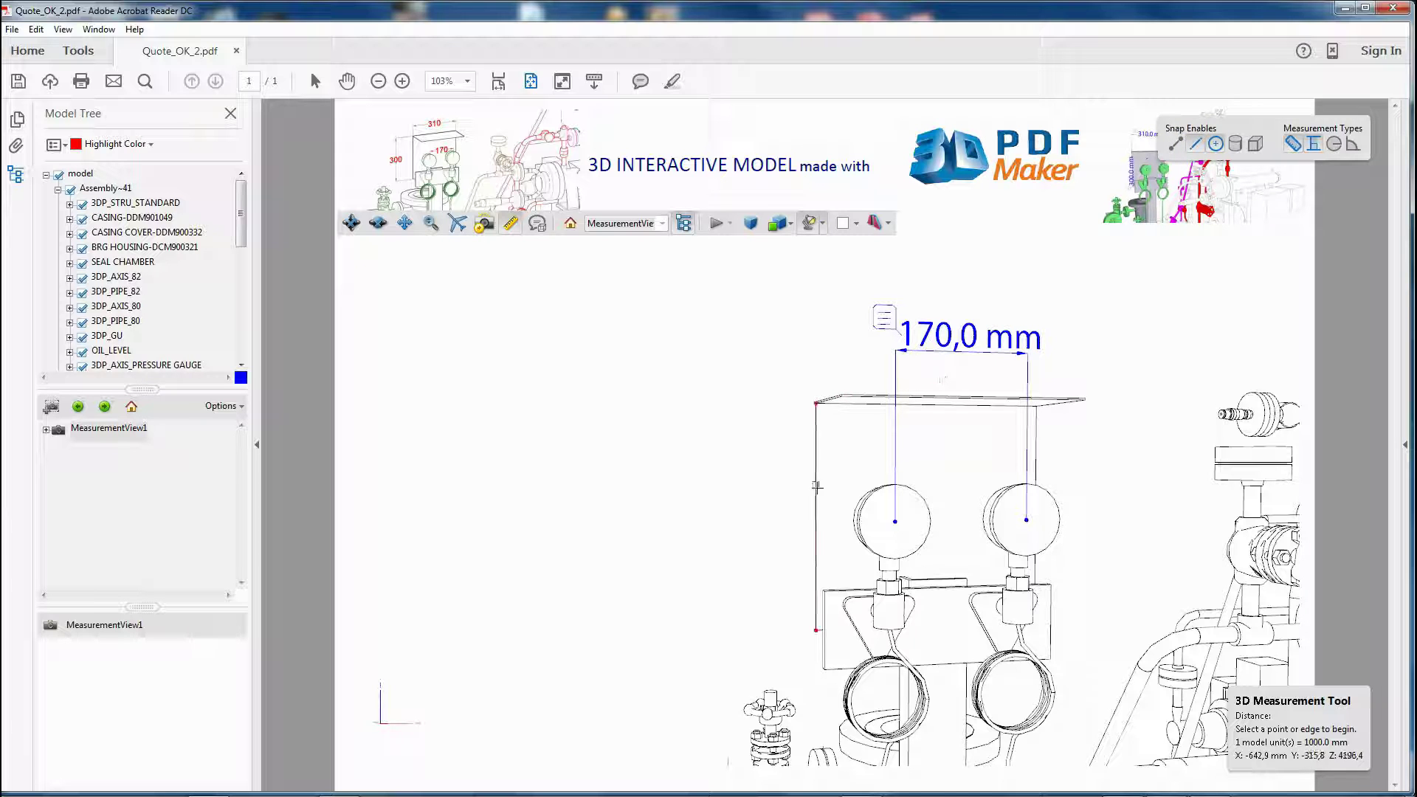
left_click(816, 486)
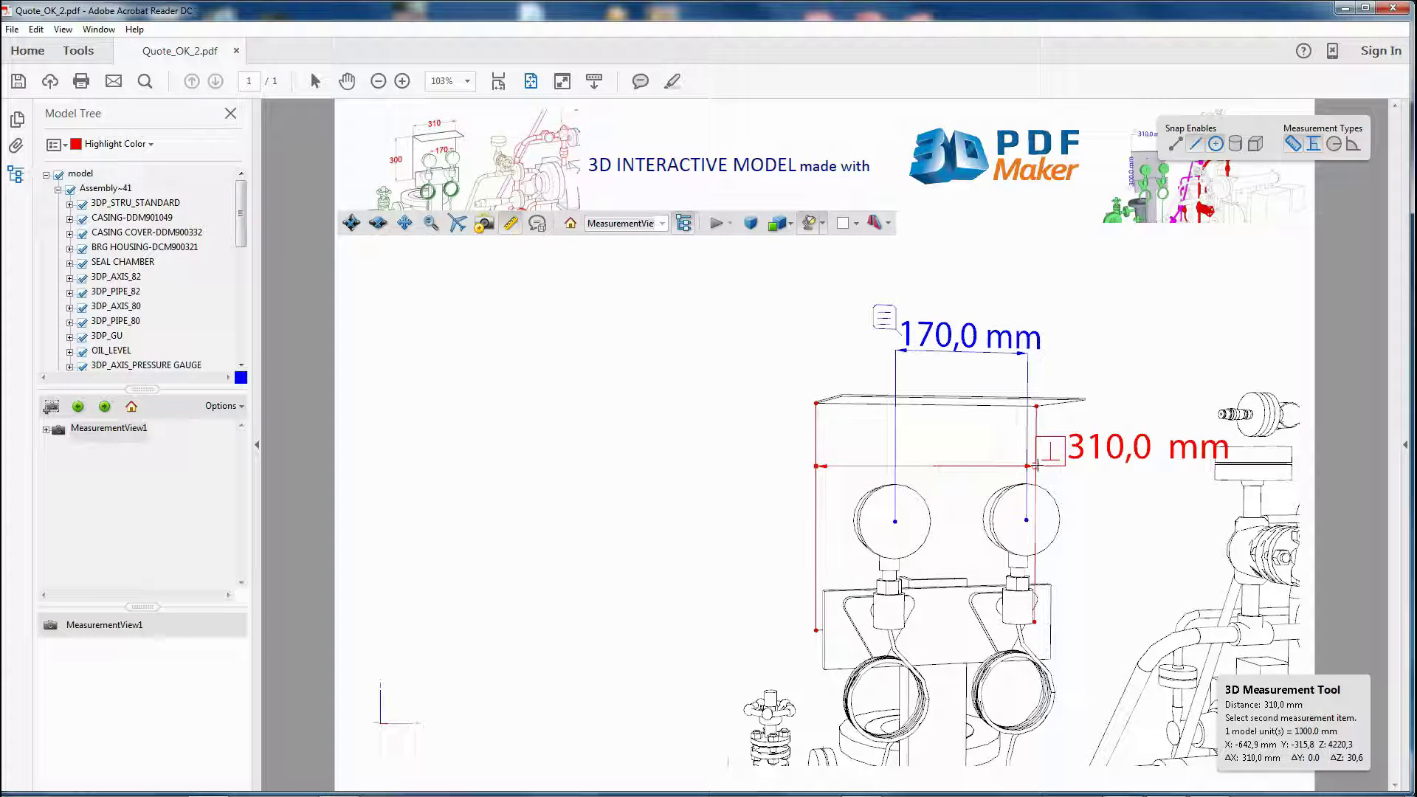
left_click(1036, 466)
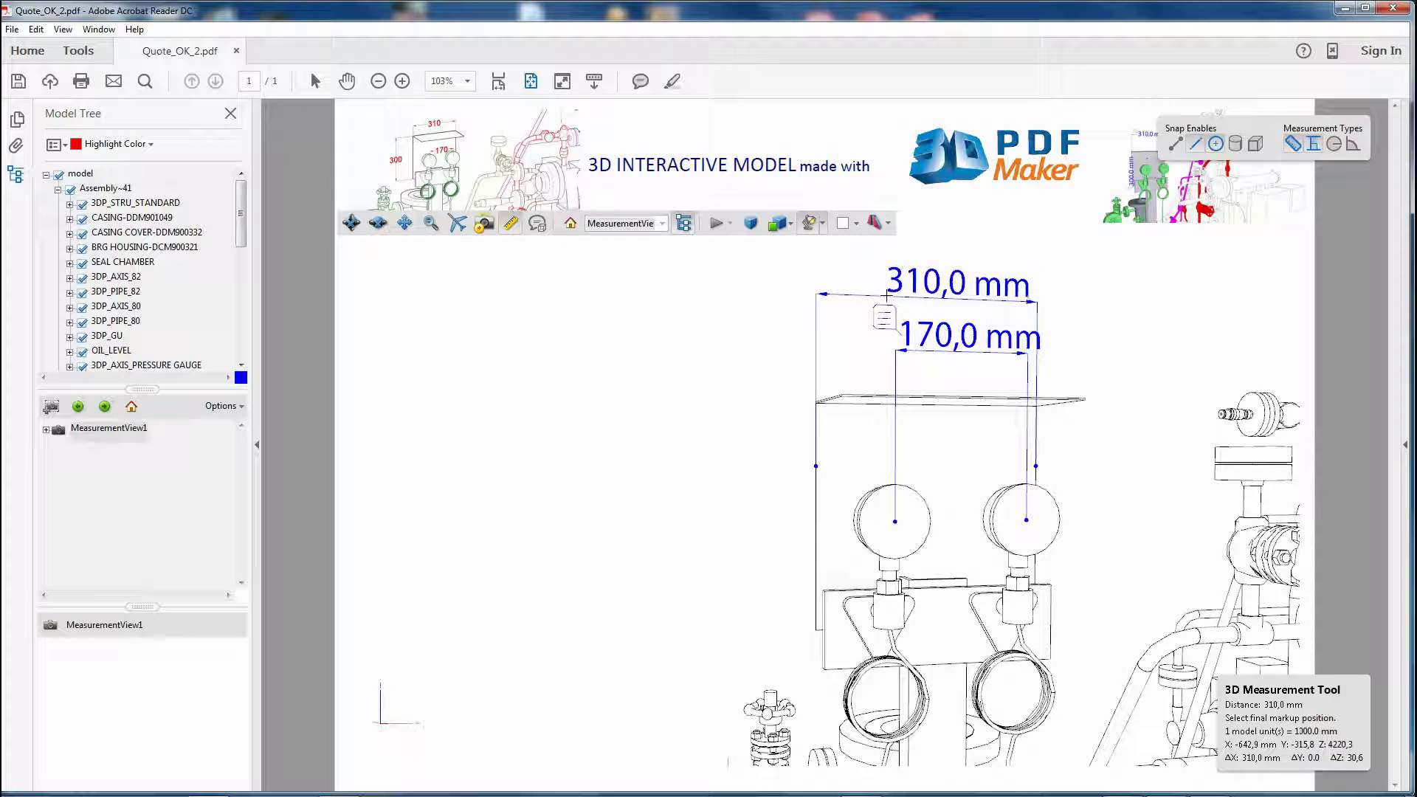
left_click(867, 295)
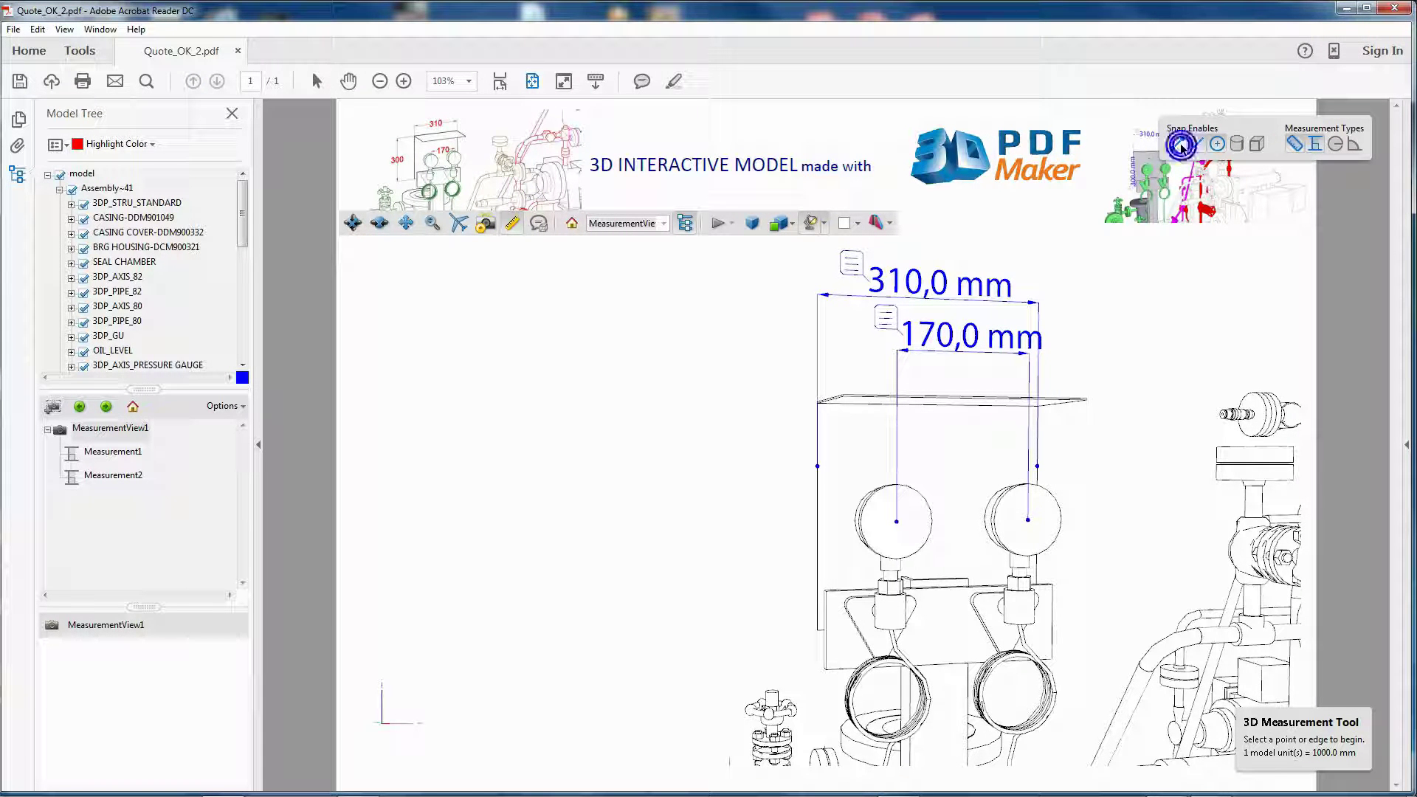
Add the panel's 300,0 mm and 298,0 mm height dimensions beside it
left_click(817, 628)
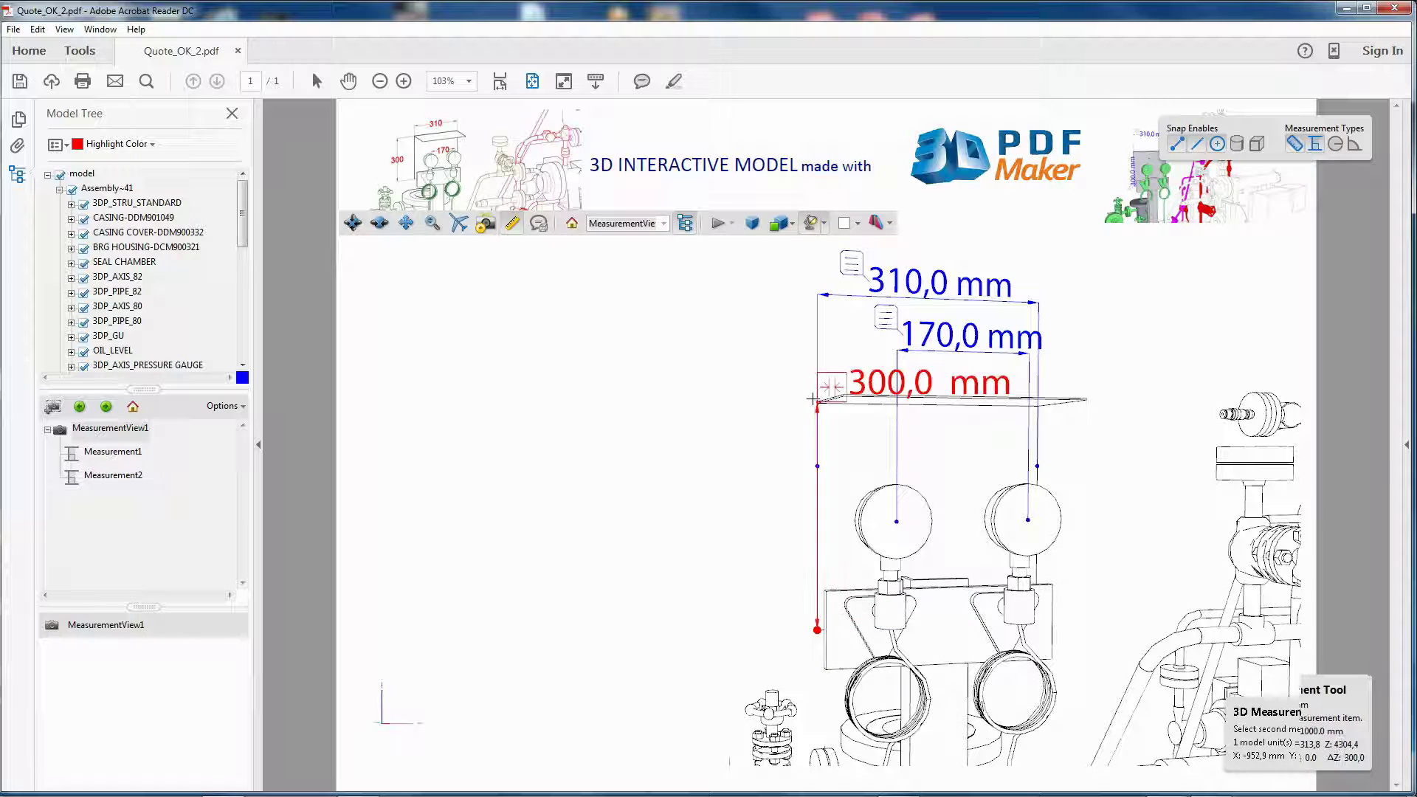
left_click(816, 401)
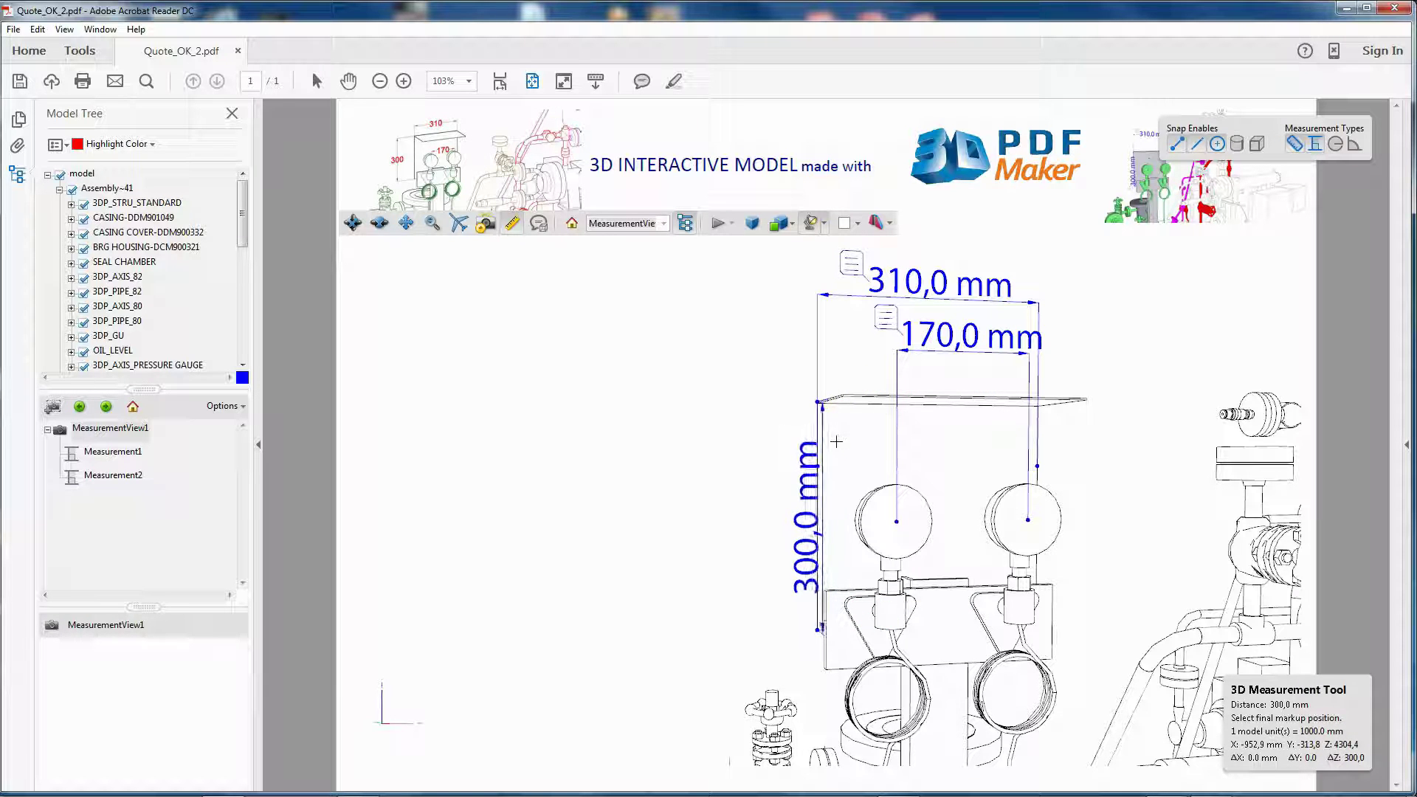
left_click(831, 442)
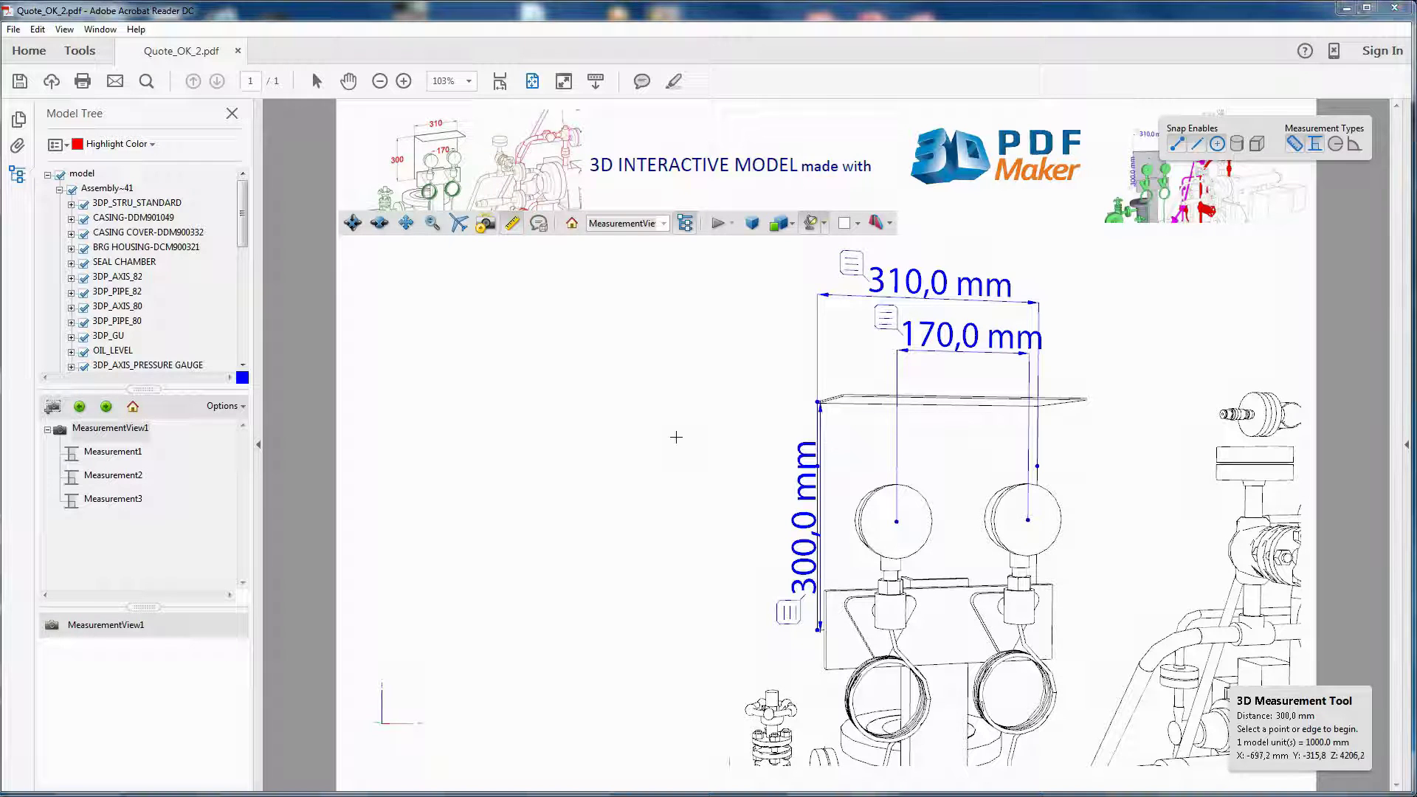
left_click(849, 403)
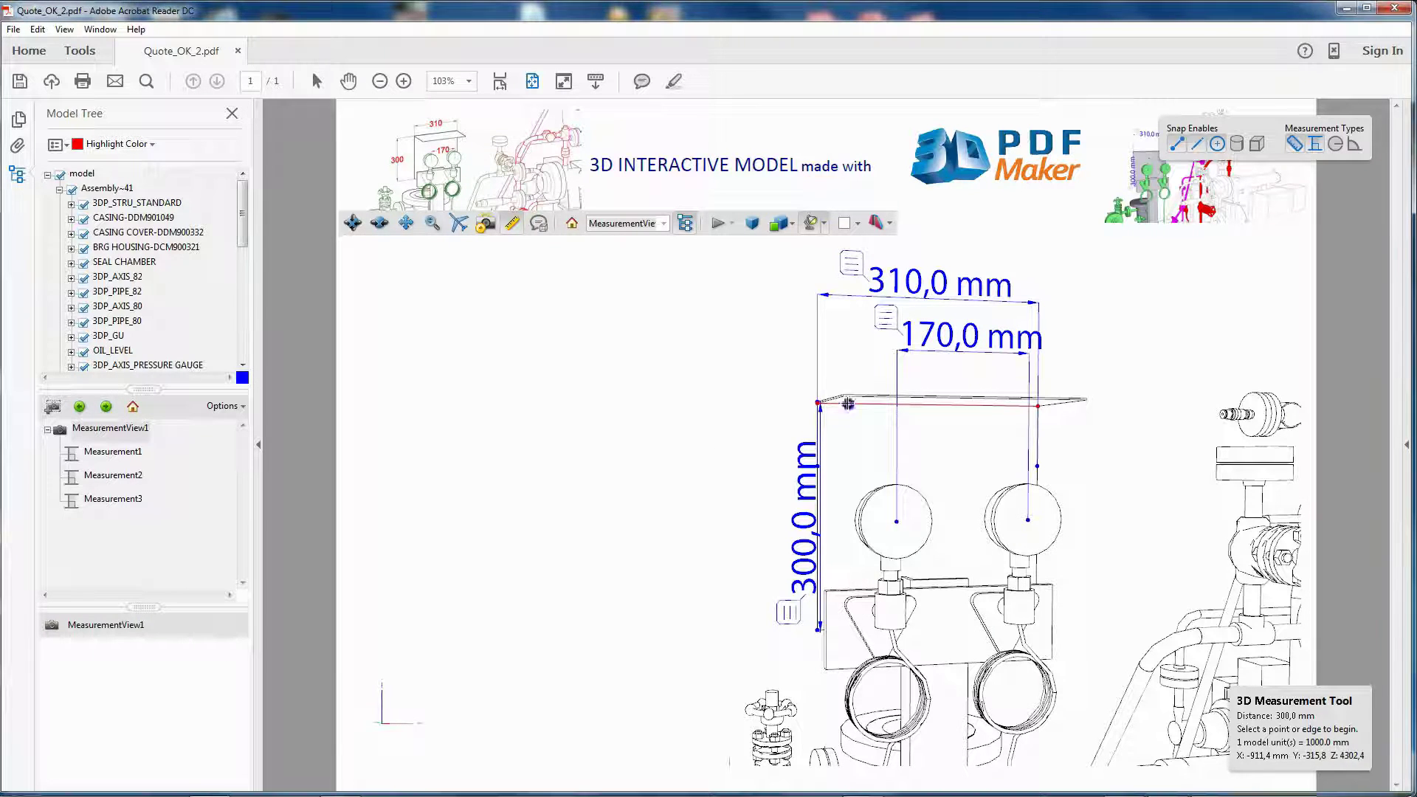
left_click(821, 631)
left_click(714, 442)
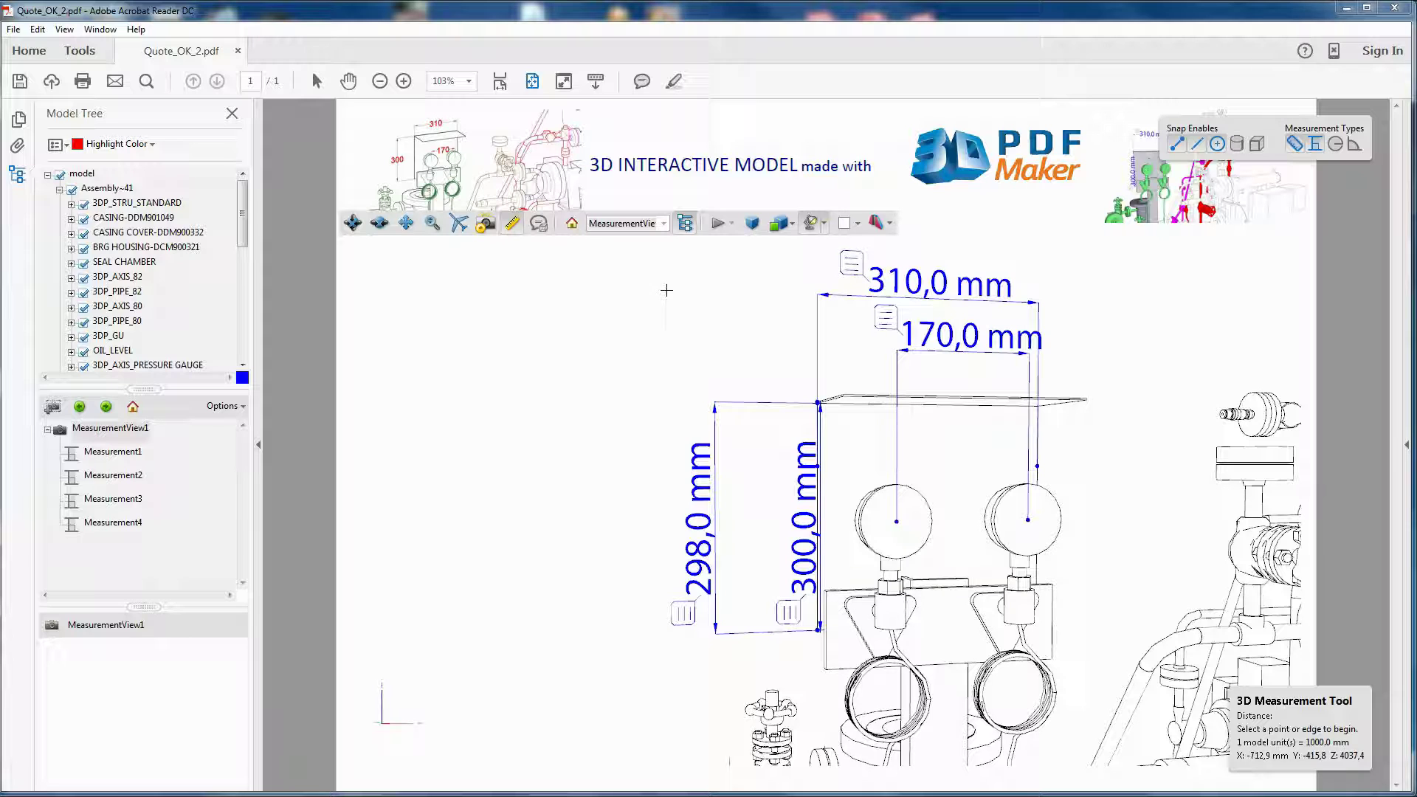
Resize the Model Tree panes to list all parts and turn the model slightly left
left_click_drag(142, 607, 144, 747)
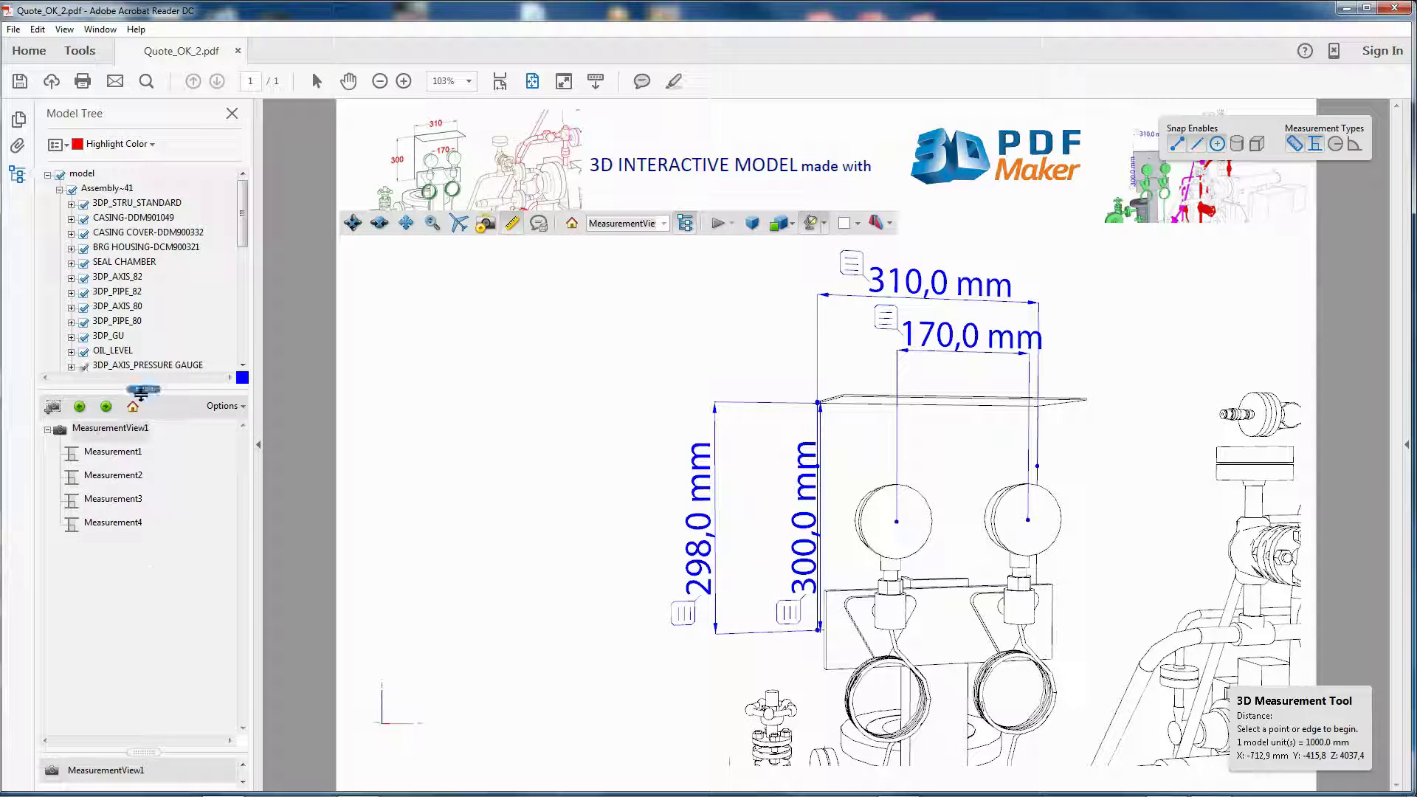
left_click_drag(144, 389, 157, 719)
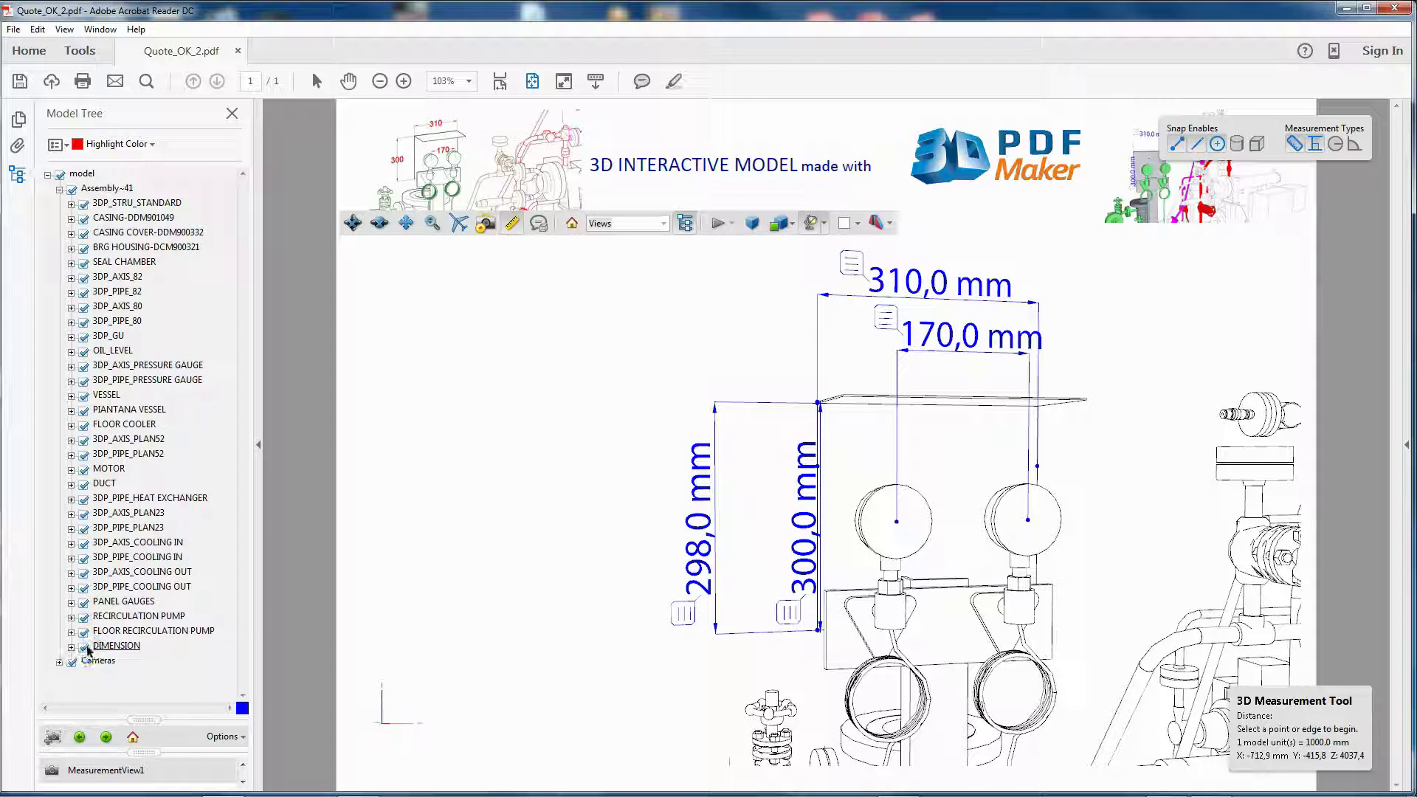
left_click(379, 223)
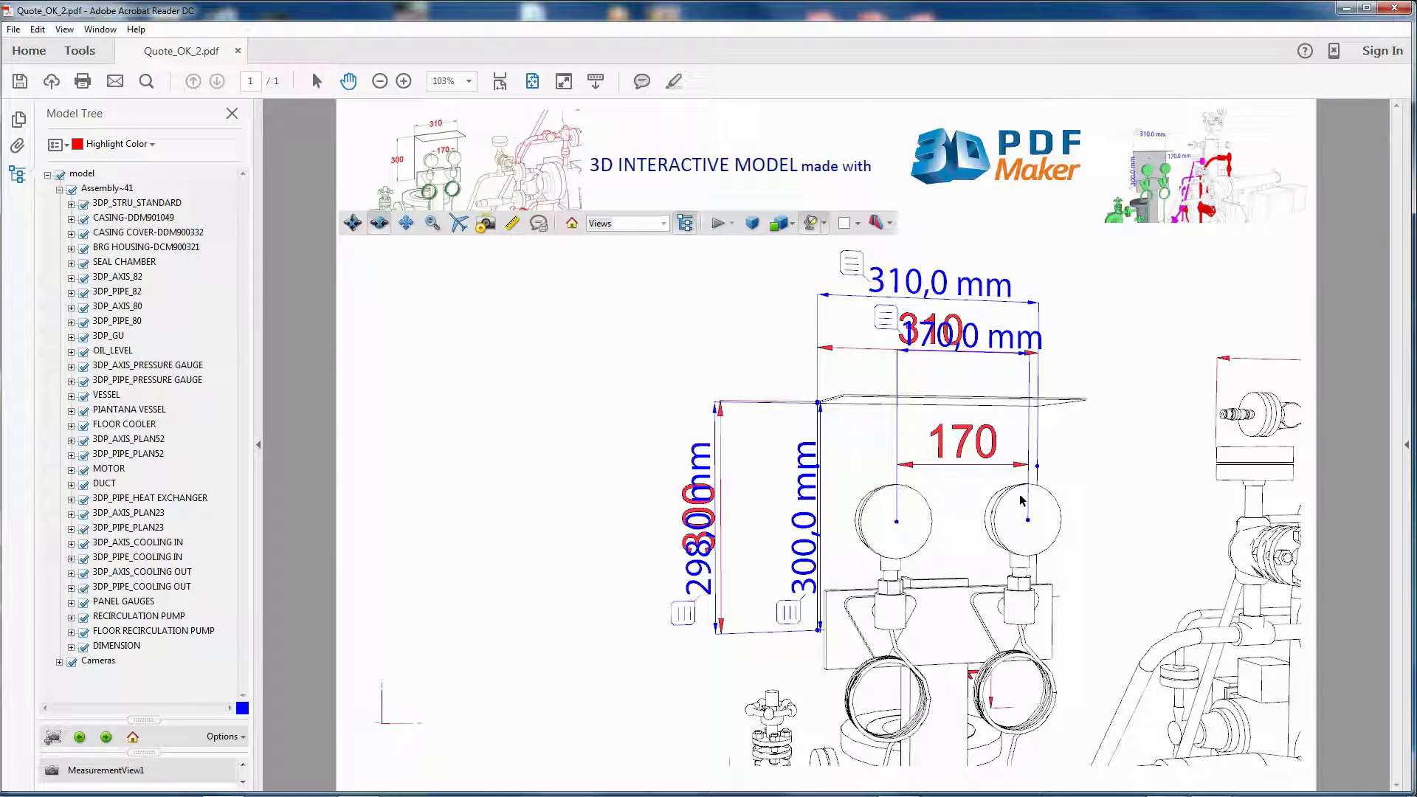
left_click_drag(901, 487, 1027, 507)
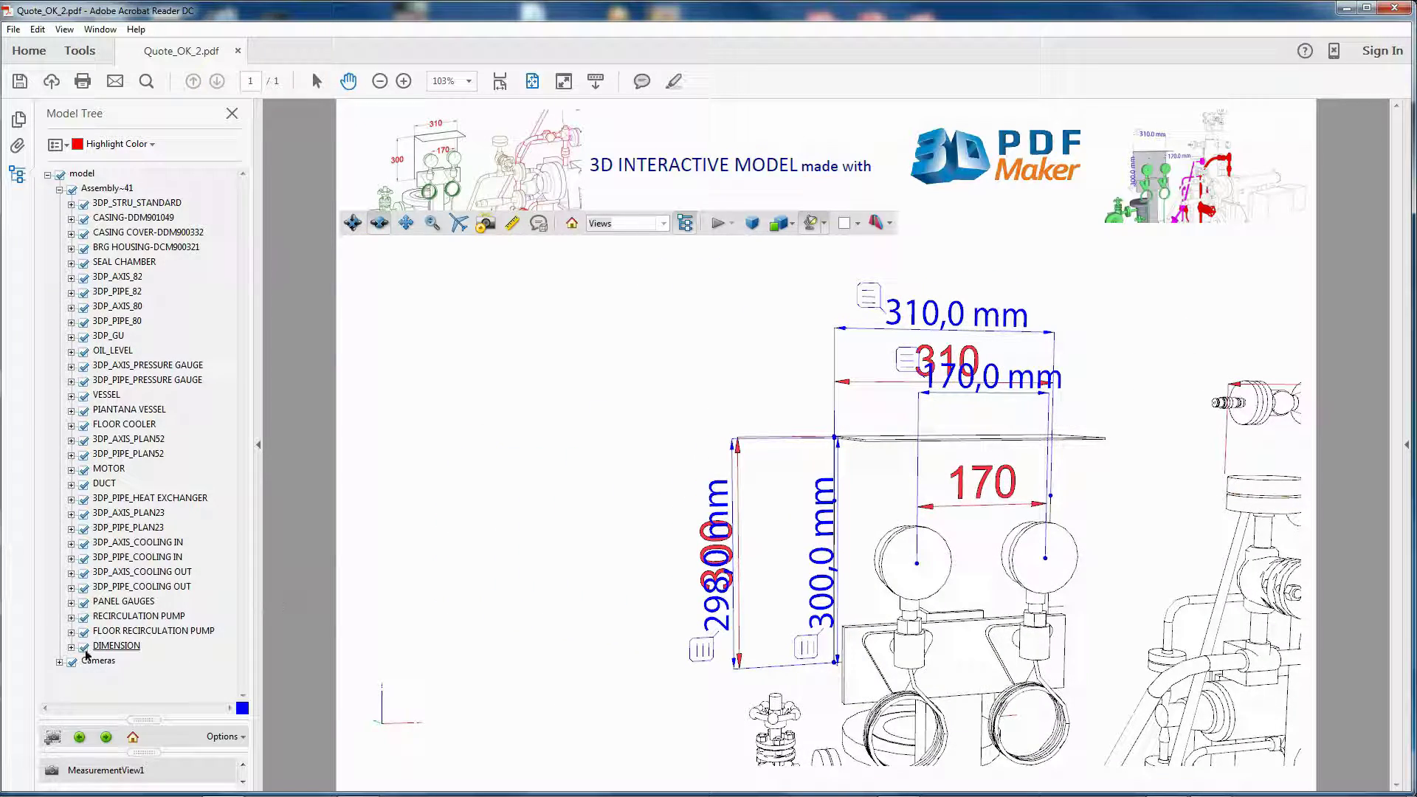
Hide the DIMENSION annotations and make the PANEL GAUGES part transparent
left_click(84, 648)
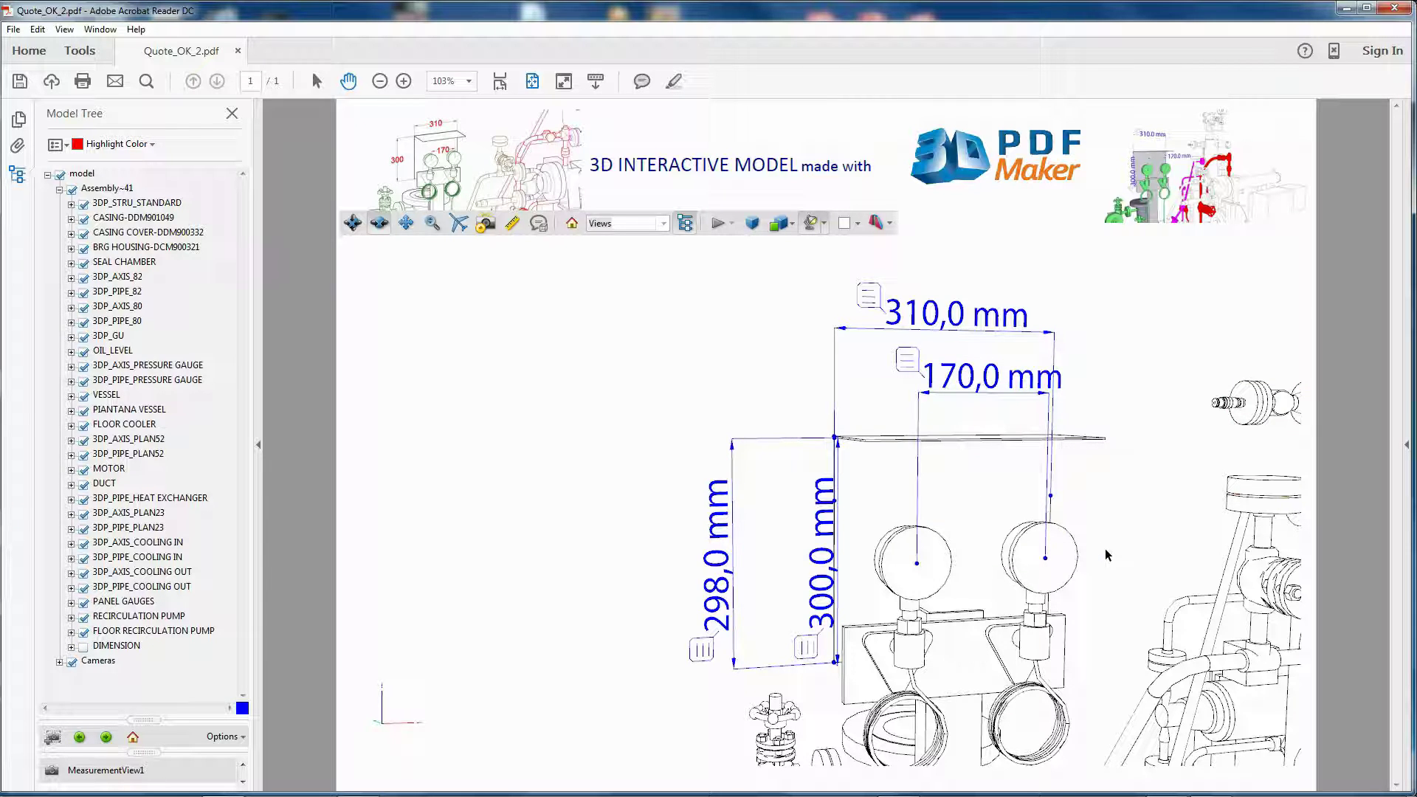
right_click(124, 601)
left_click(202, 500)
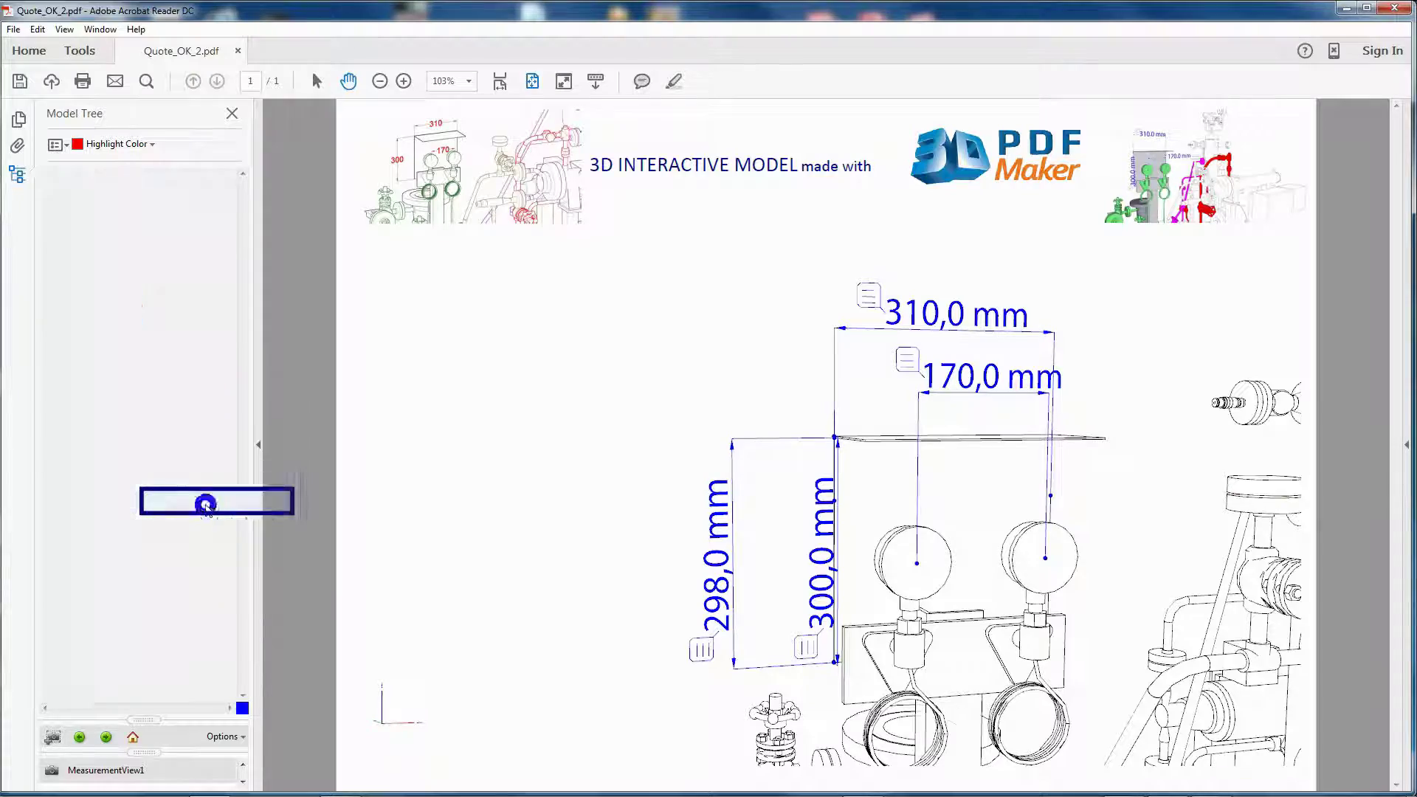
left_click_drag(587, 620, 1025, 621)
scroll(1023, 614, "up", 3)
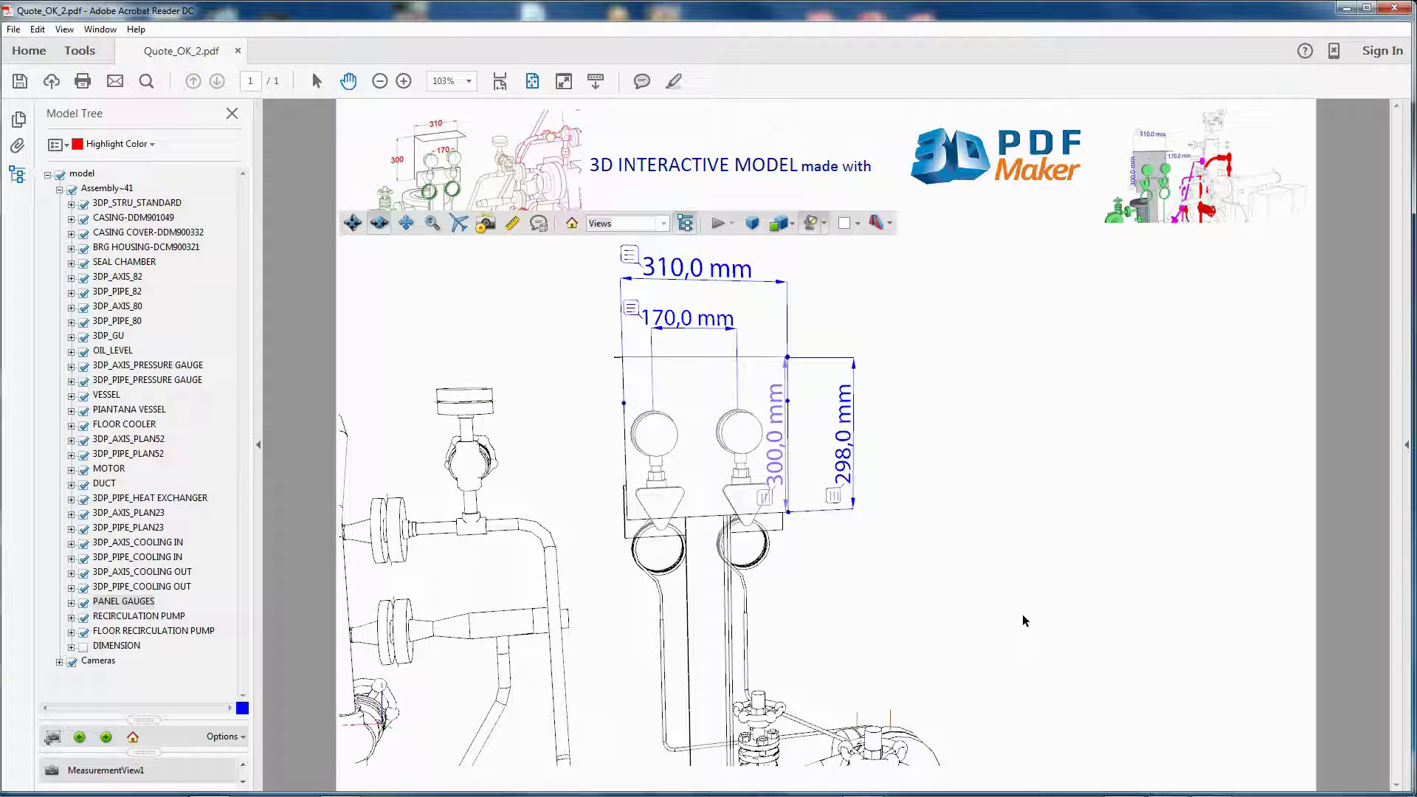
Save the PDF over the existing Quote_OK_2.pdf
left_click(14, 30)
left_click(48, 102)
left_click(532, 620)
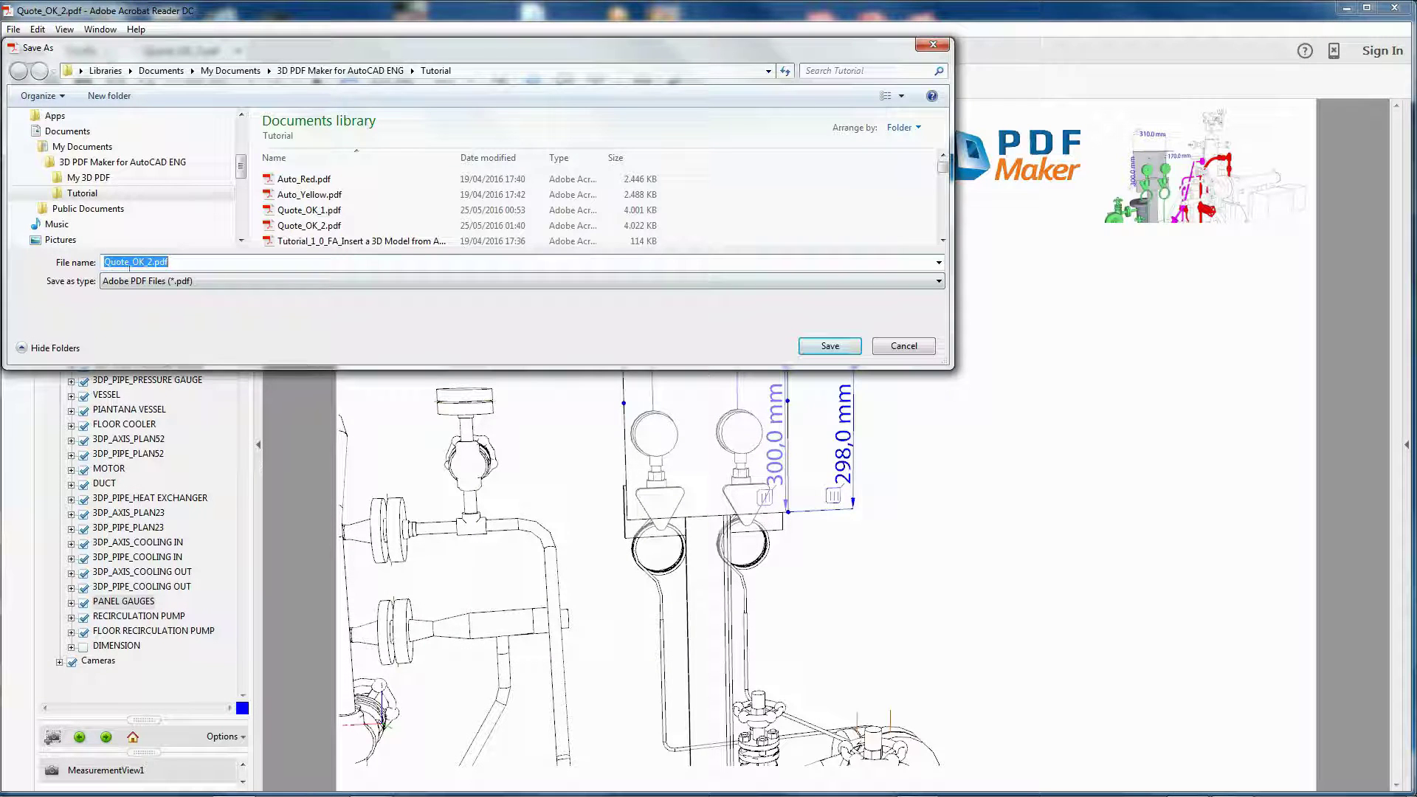
left_click(822, 346)
left_click(510, 404)
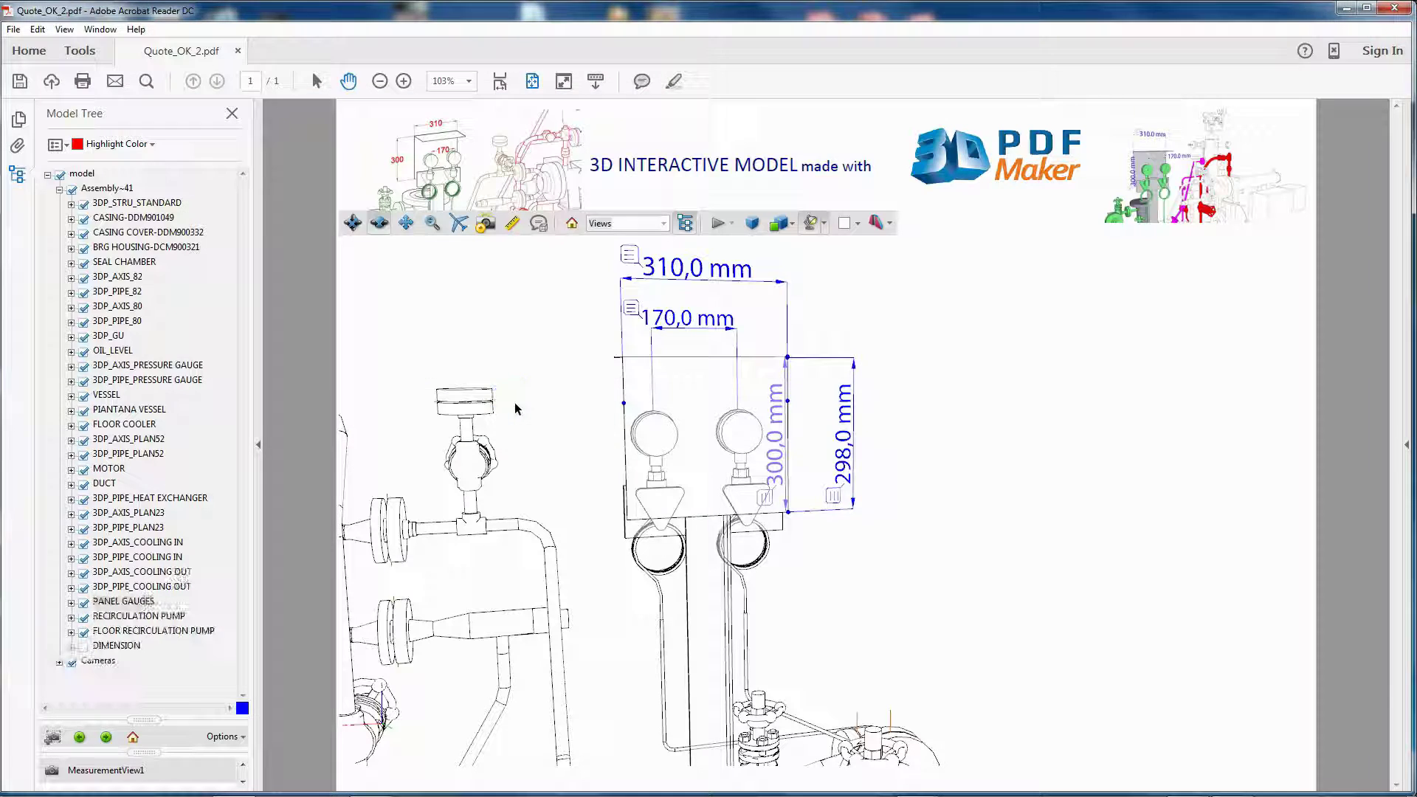
Reopen Quote_OK_2.pdf in 3D PDF Maker and rename MeasurementView1 to 'Pressure Gauges Panel 3D Dimensions'
left_click(1395, 8)
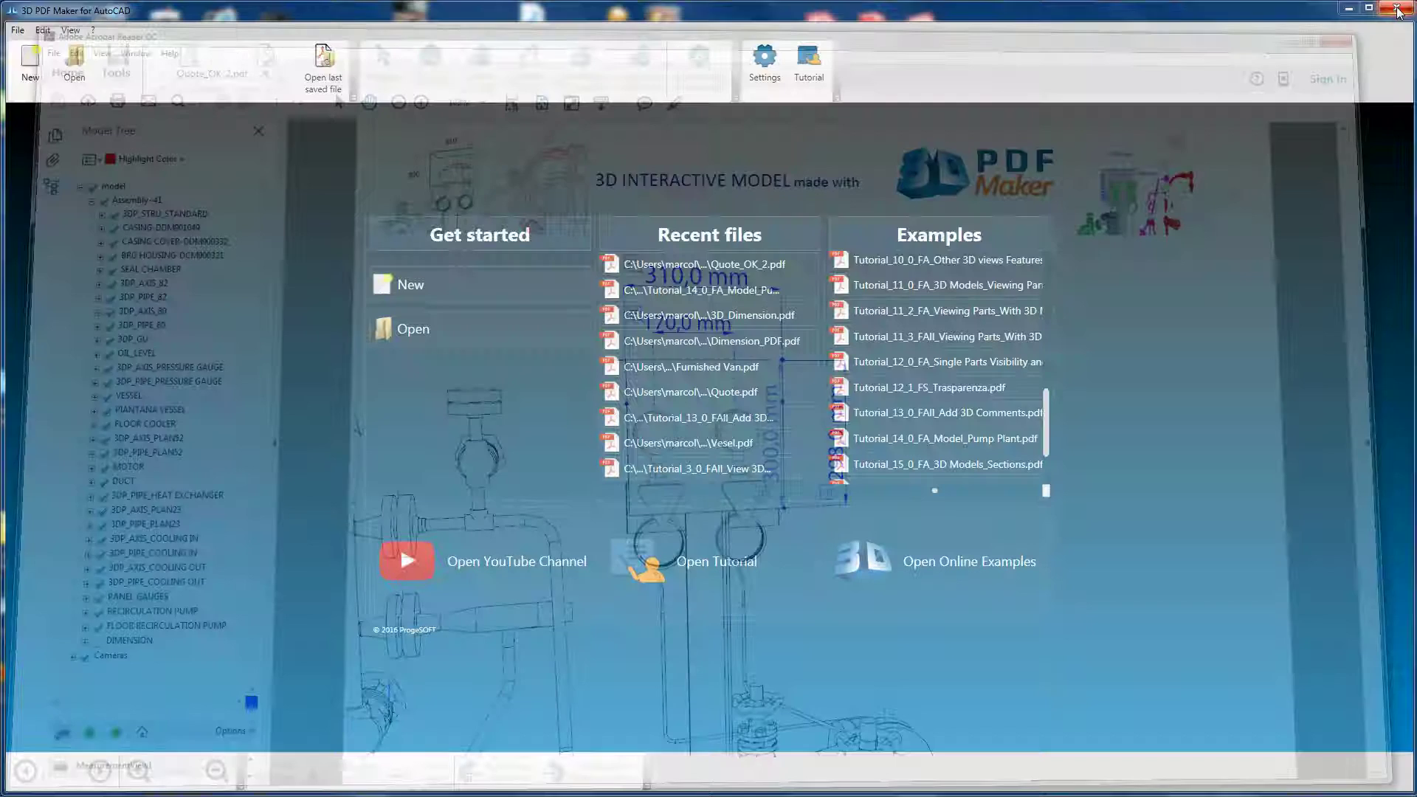
left_click(323, 81)
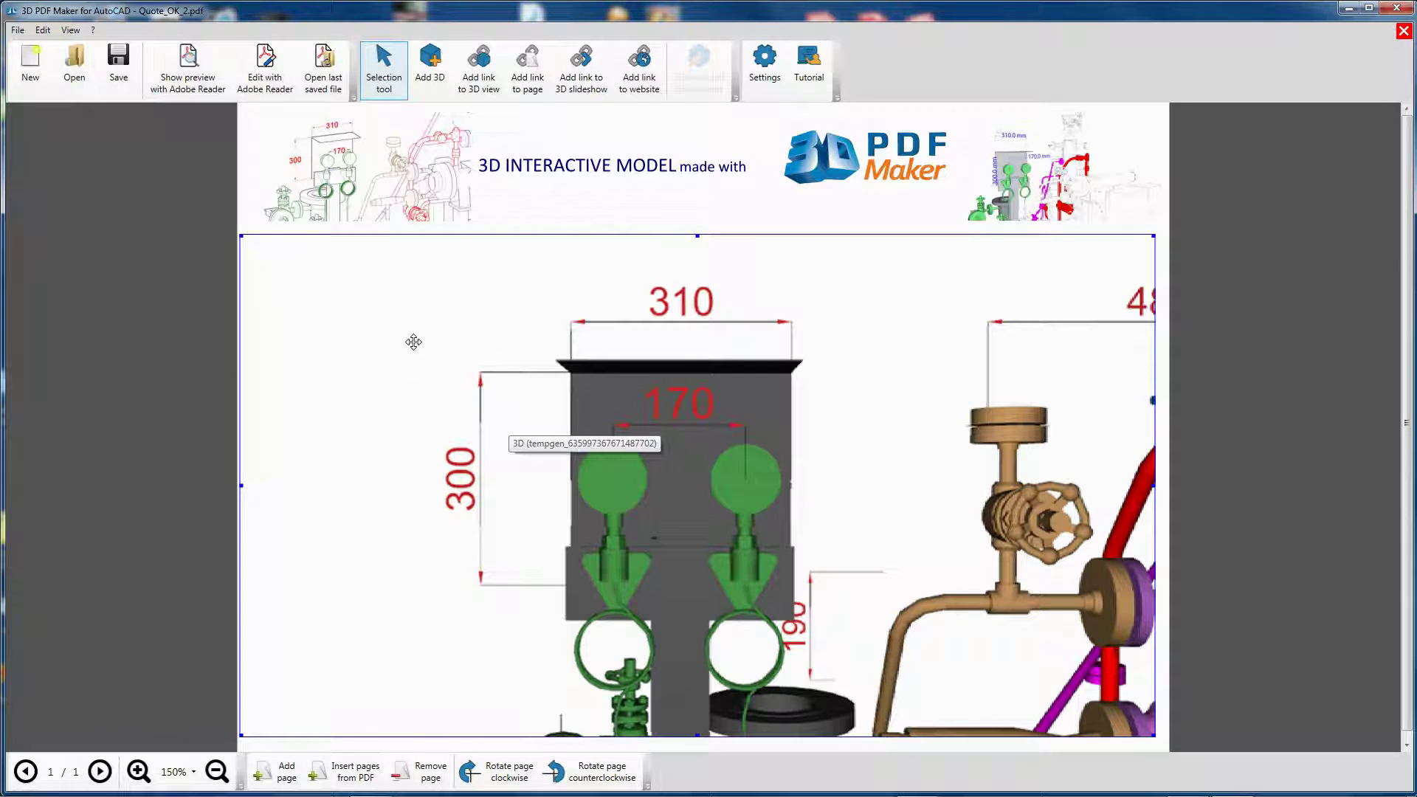
double_click(387, 413)
left_click(524, 290)
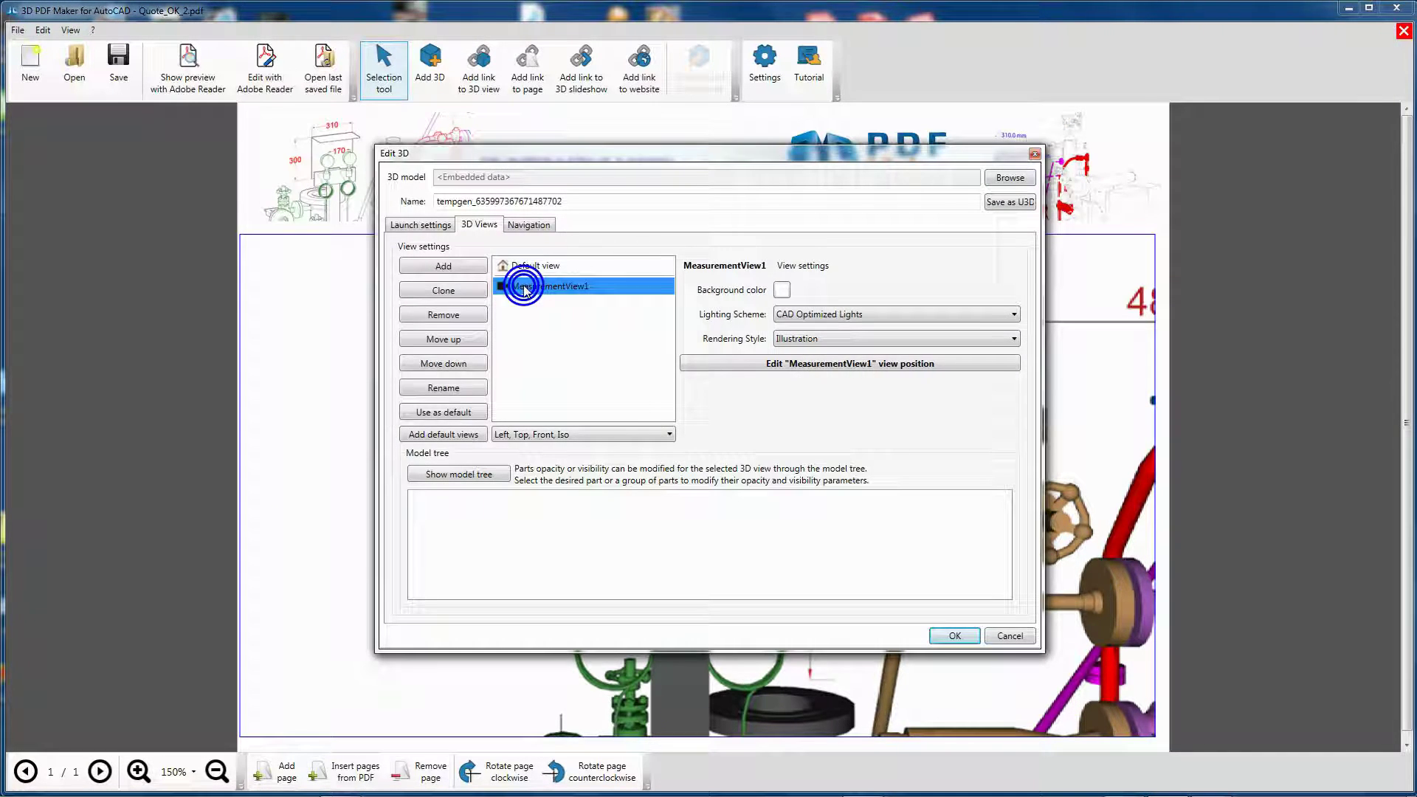
left_click(441, 389)
type("Pressure")
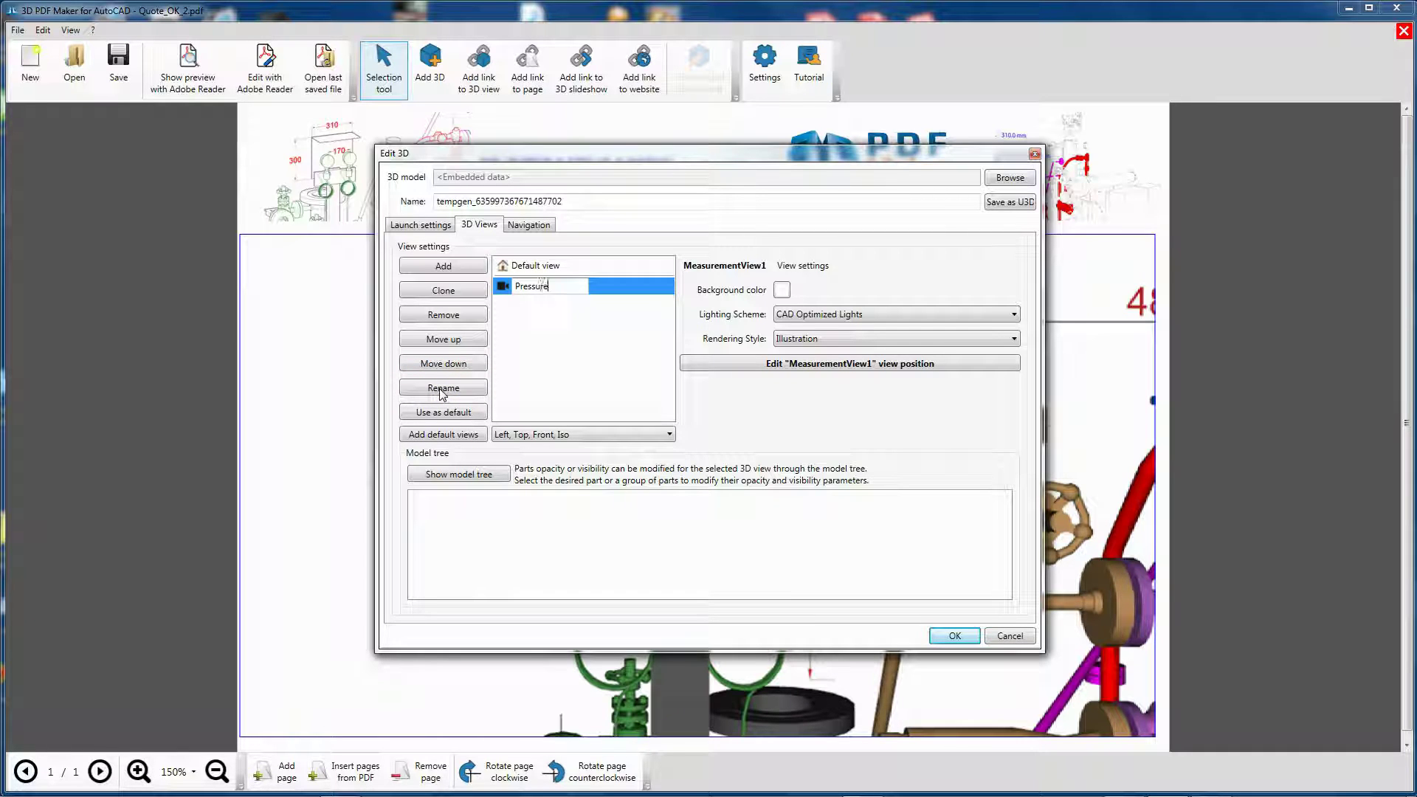
type("  Gauges Panel 3D Dimensio")
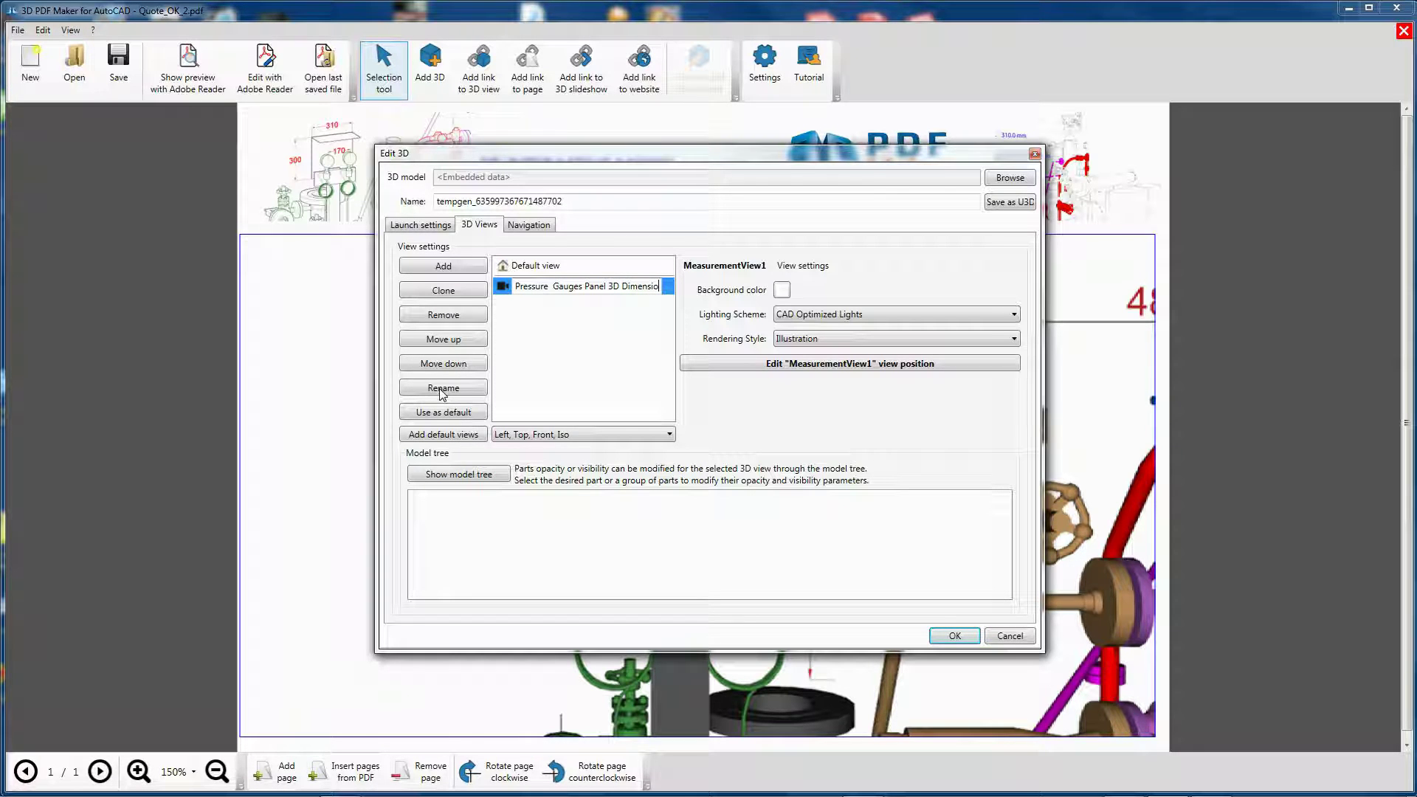
type("ns")
key("Return")
In the model tree, render 3DP_PIPE_PRESSURE GAUGE as Solid Outline
left_click(454, 473)
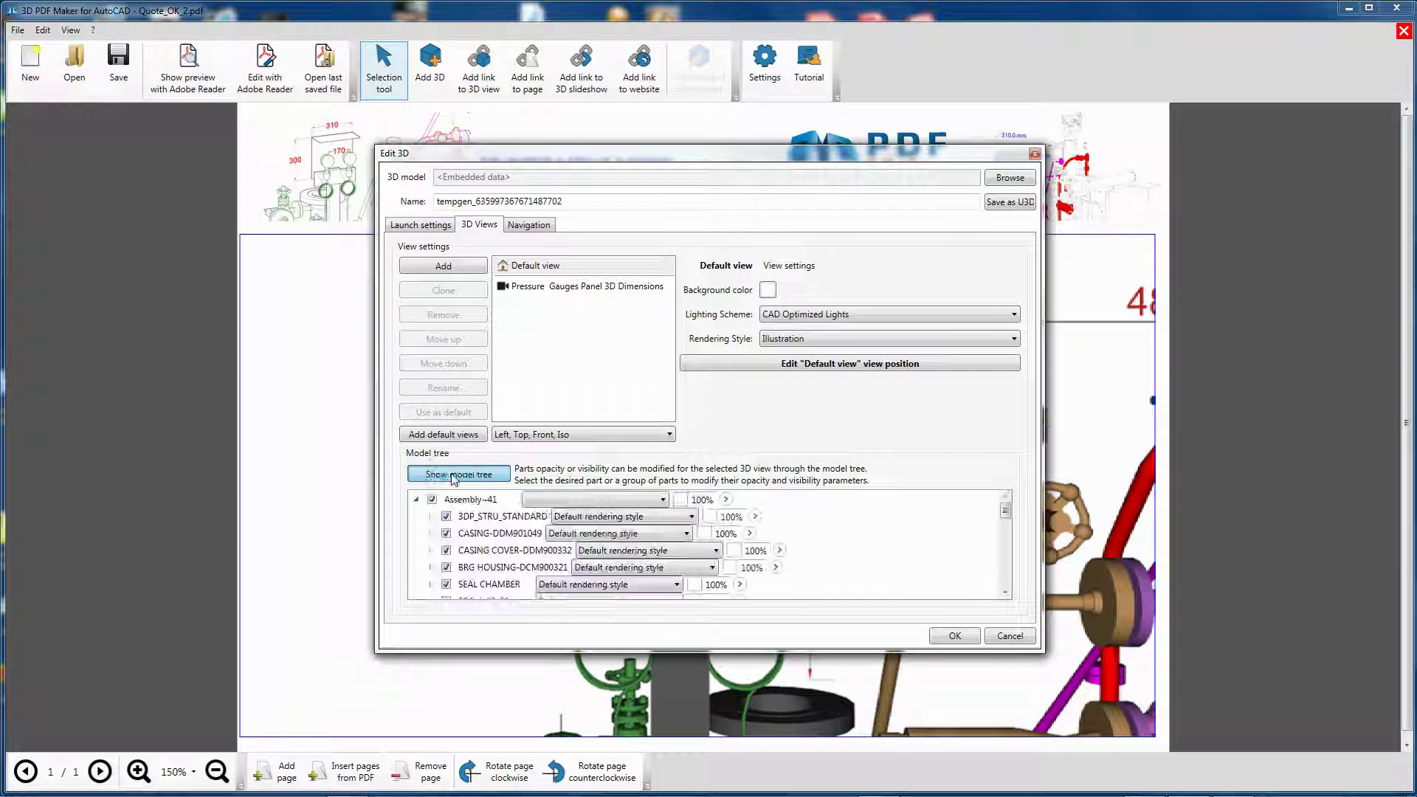
left_click_drag(1007, 511, 1009, 544)
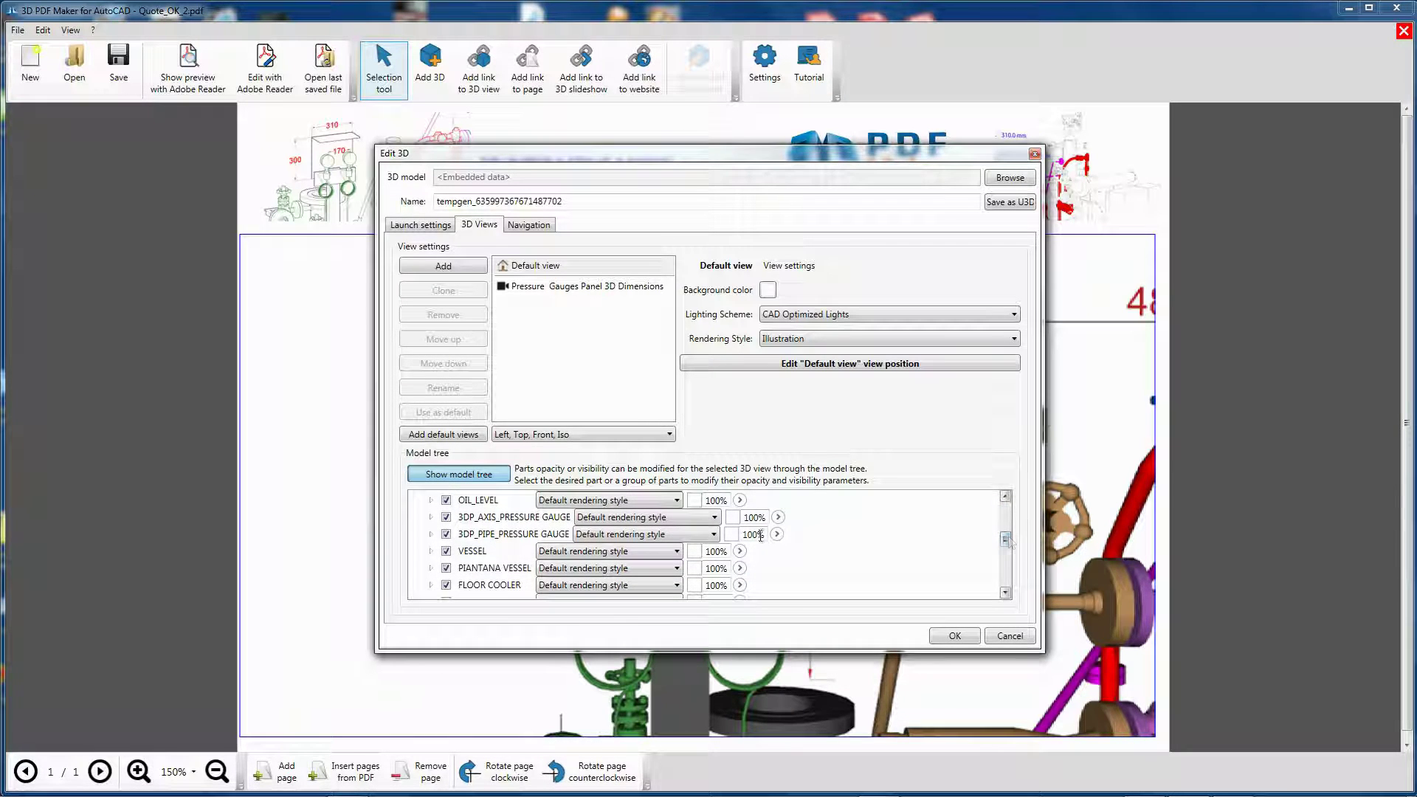
left_click(713, 535)
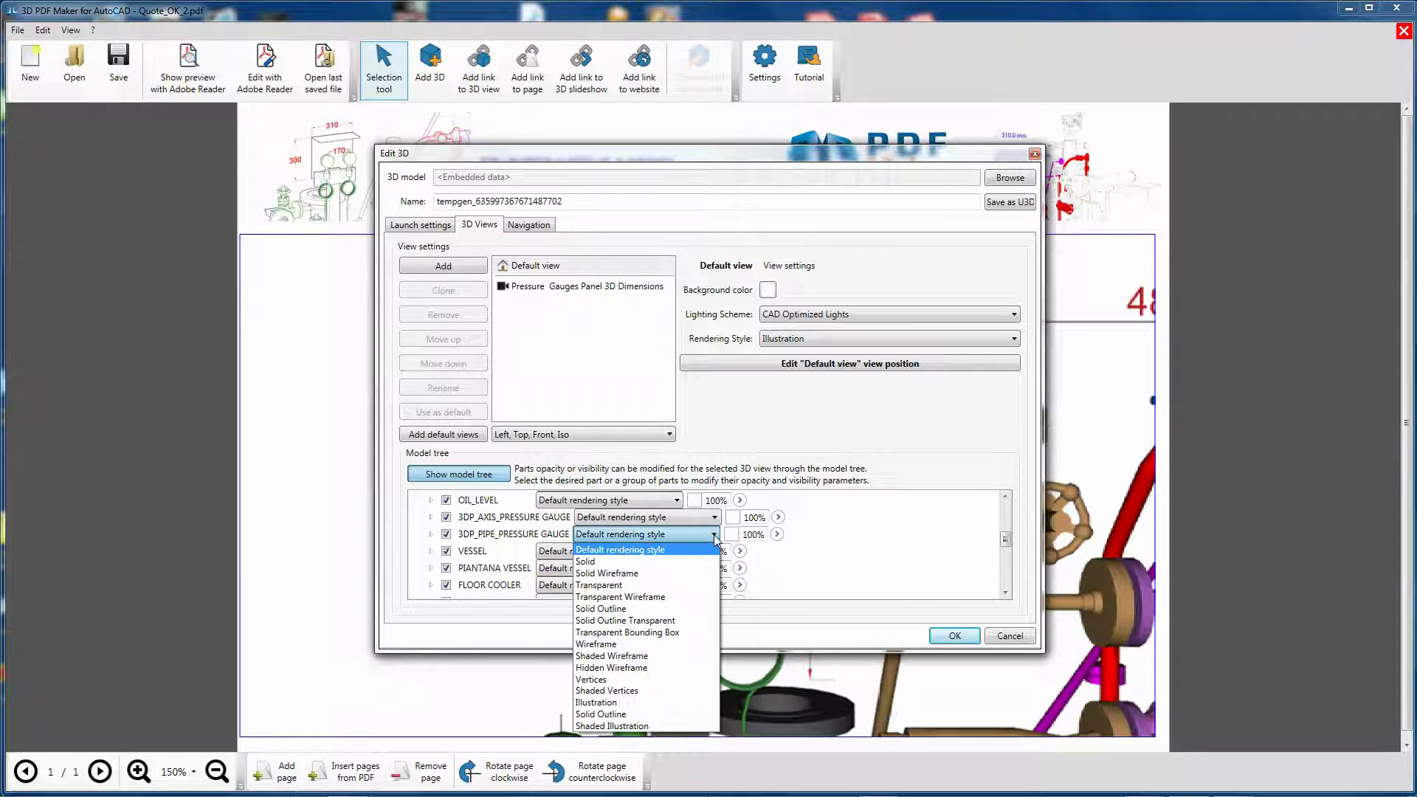
left_click(612, 713)
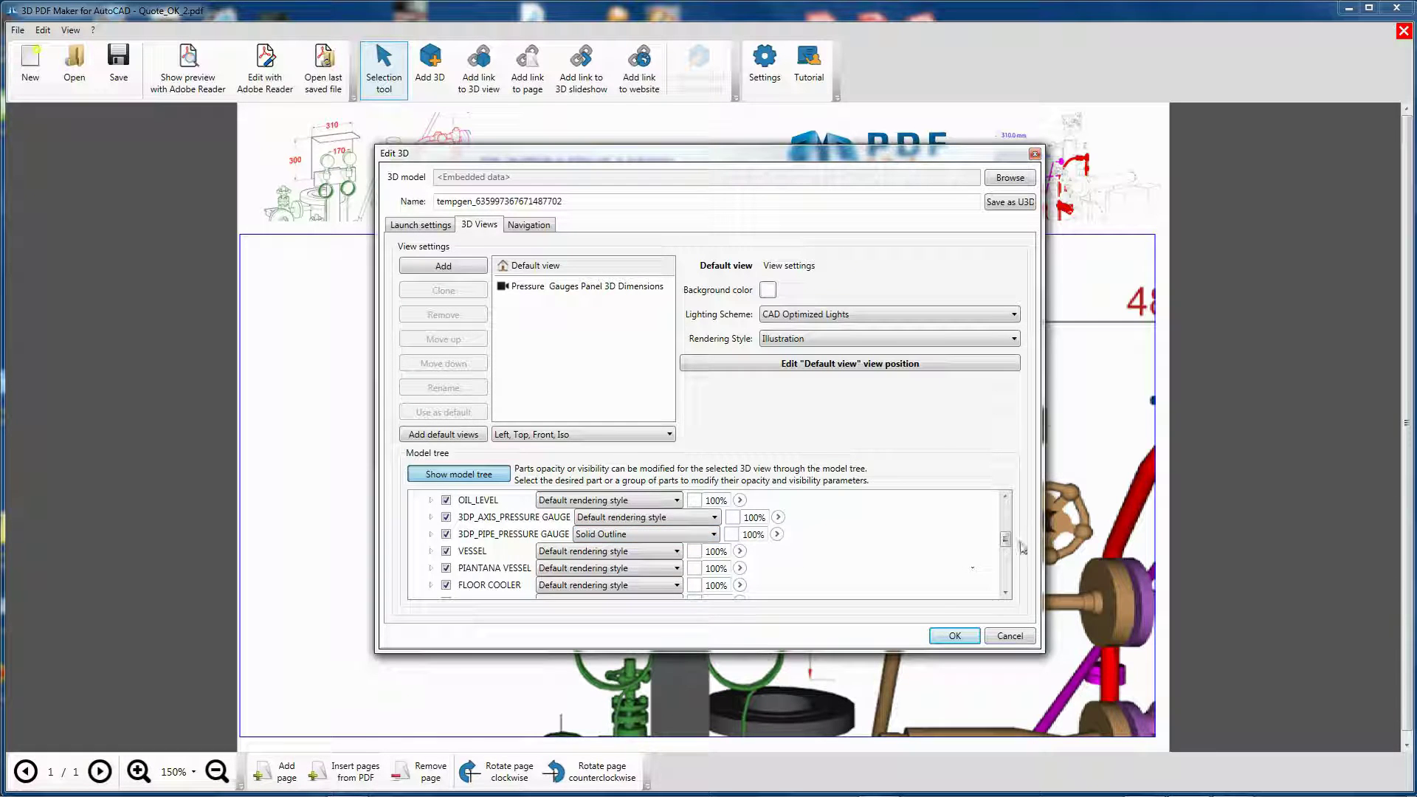
Render PANEL GAUGES as Shaded Illustration at 62% opacity and apply the 3D settings
left_click_drag(1009, 547, 1010, 582)
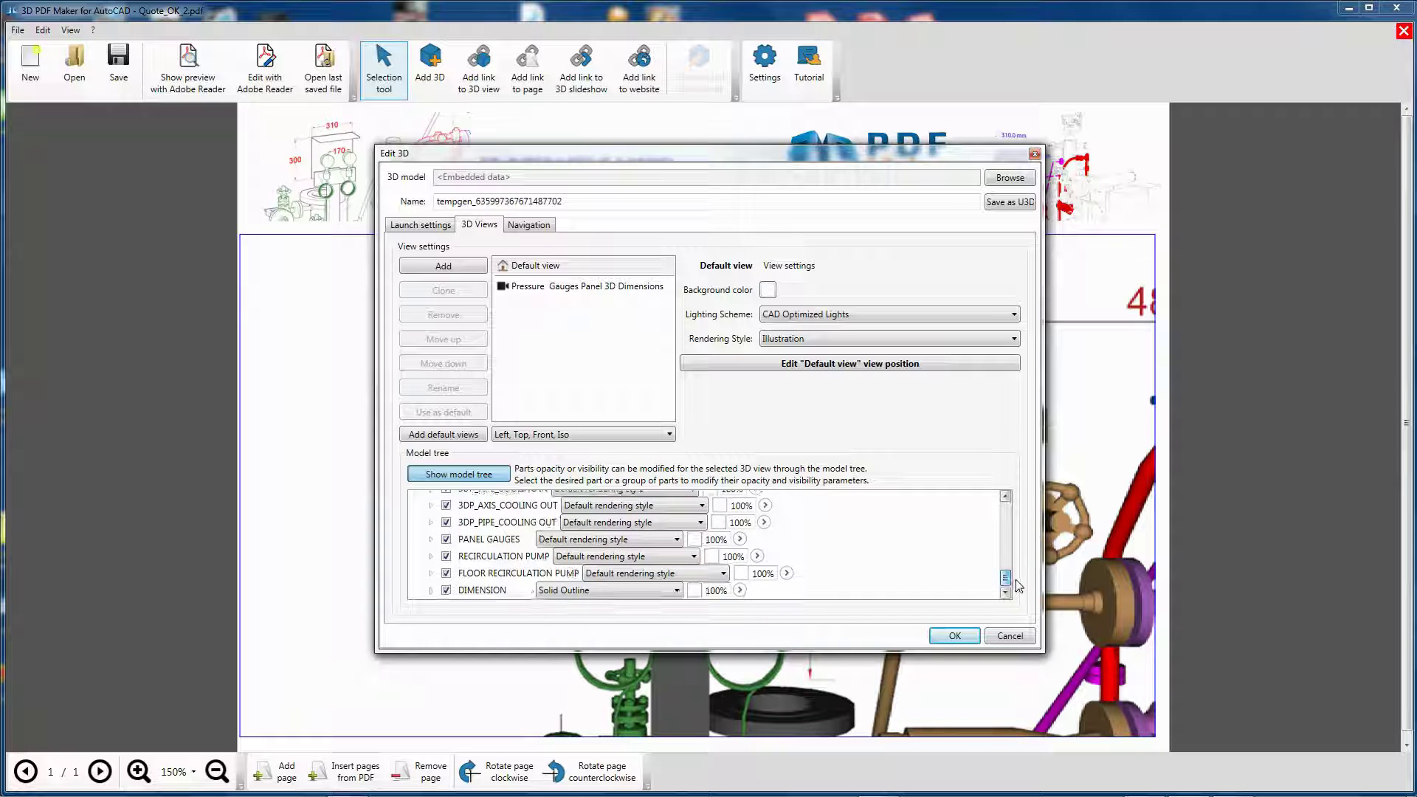
left_click(671, 539)
left_click(562, 731)
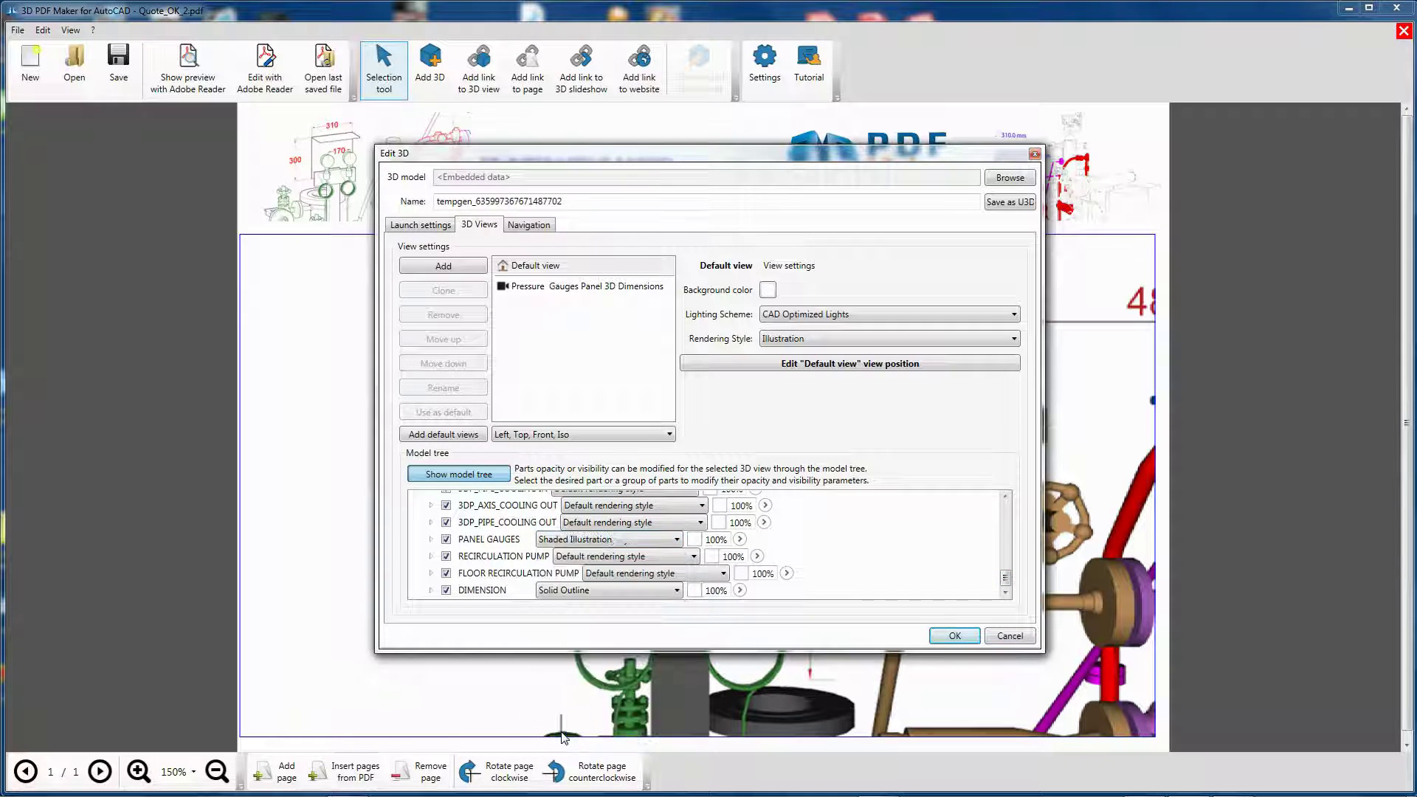
left_click(740, 539)
left_click_drag(807, 537, 777, 545)
left_click(959, 636)
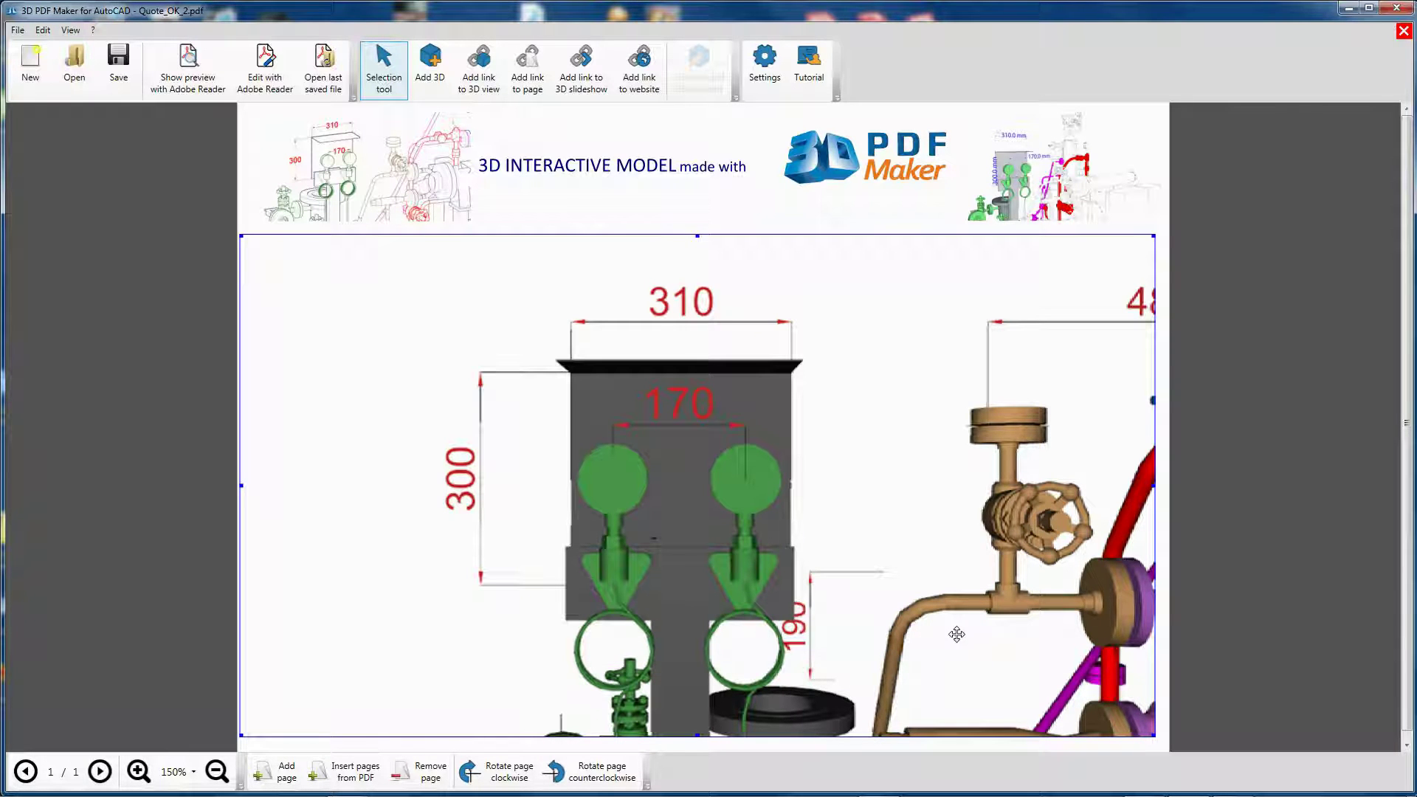
Open the PDF in Acrobat Reader and view the Pressure Gauges view across the whole rig
left_click(265, 66)
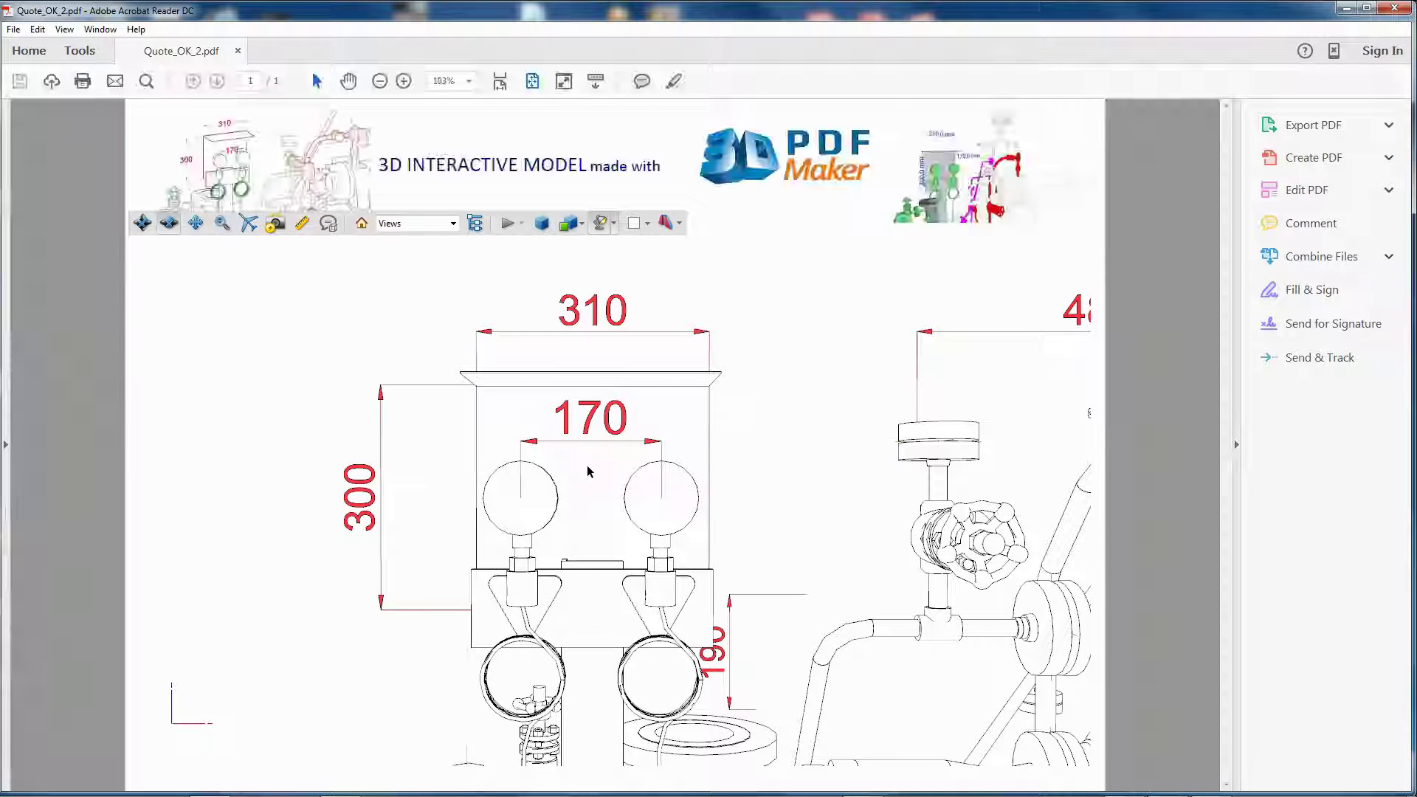
left_click(452, 223)
left_click(442, 264)
left_click(1237, 444)
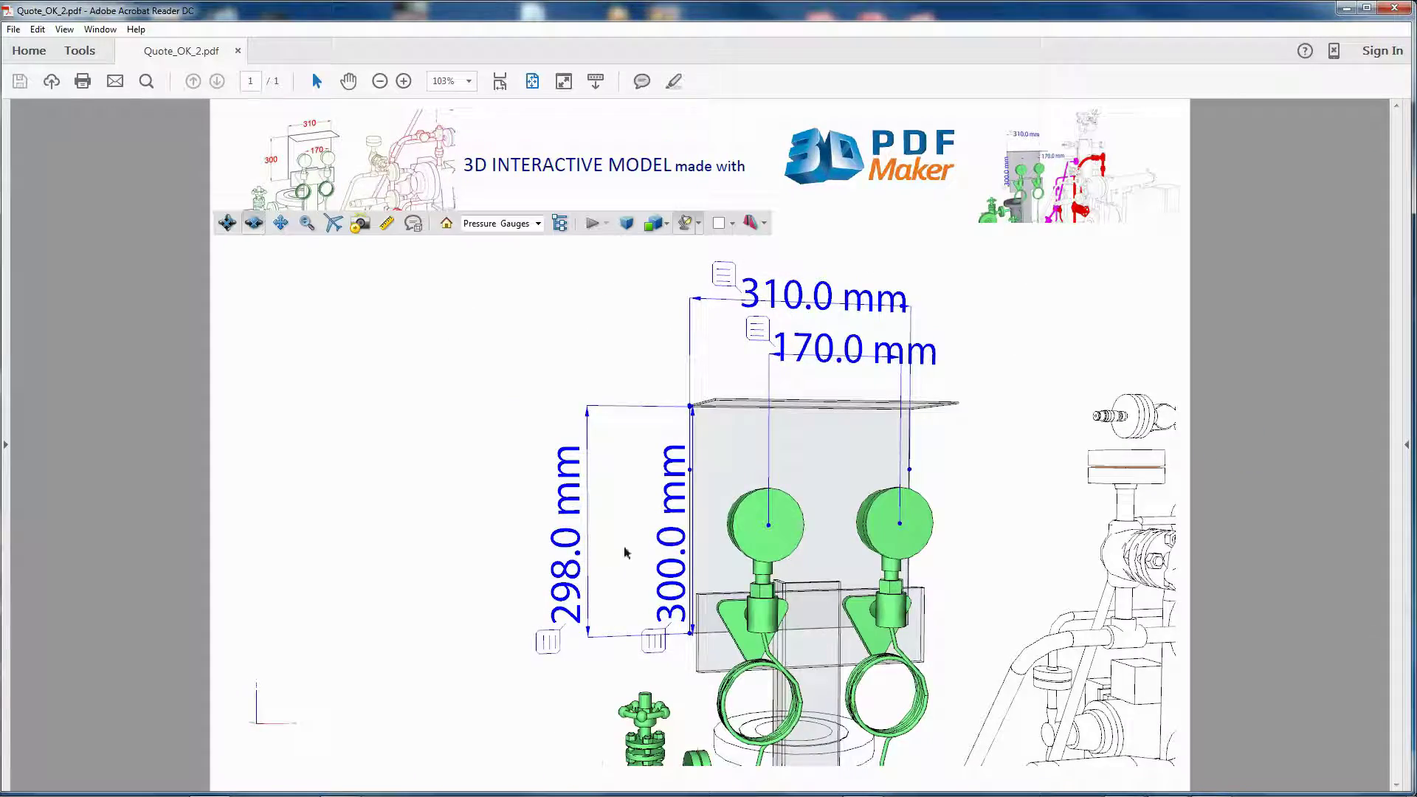
left_click_drag(515, 587, 1025, 604)
scroll(876, 576, "up", 5)
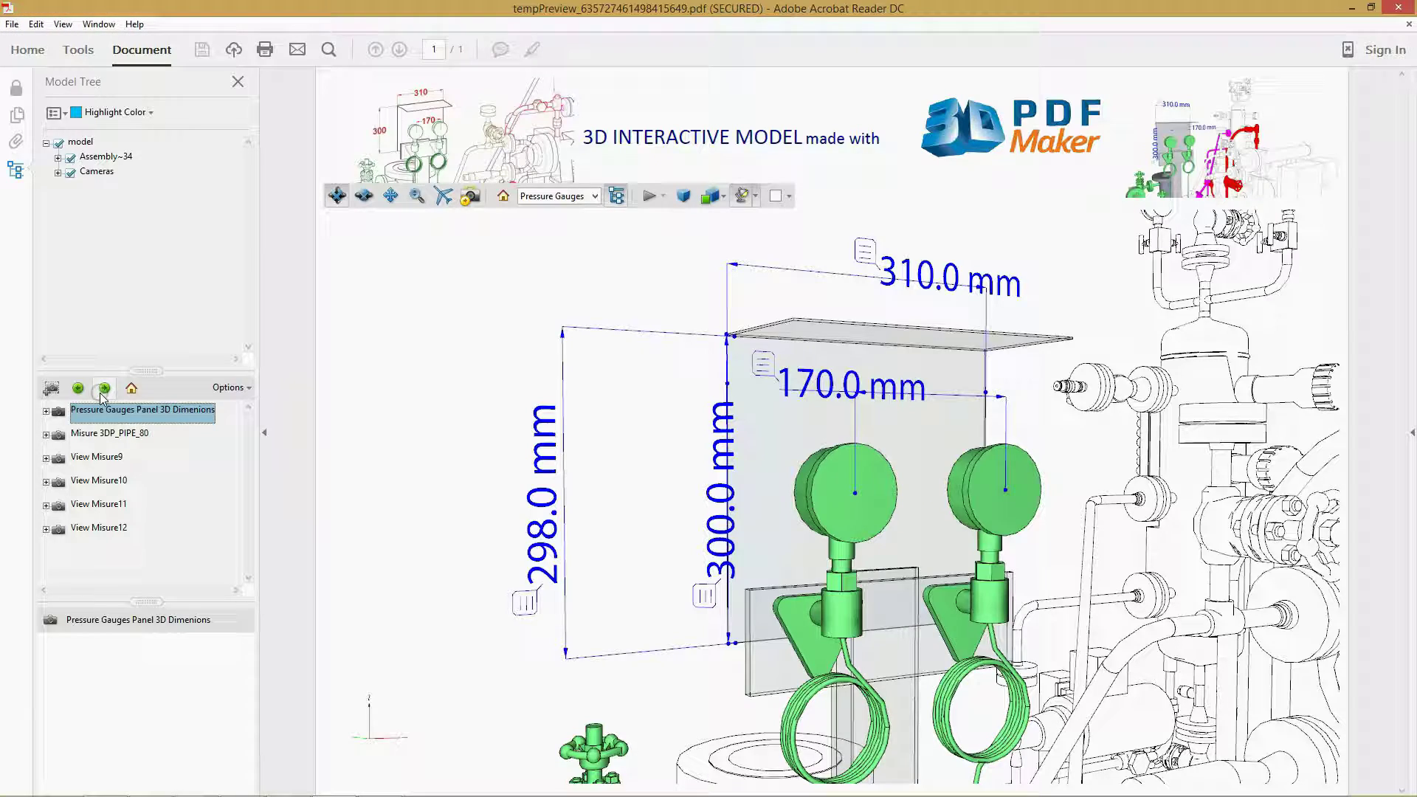
Step through the saved views Misure 3DP_PIPE_80 and View Misure9 to View Misure12
left_click(104, 387)
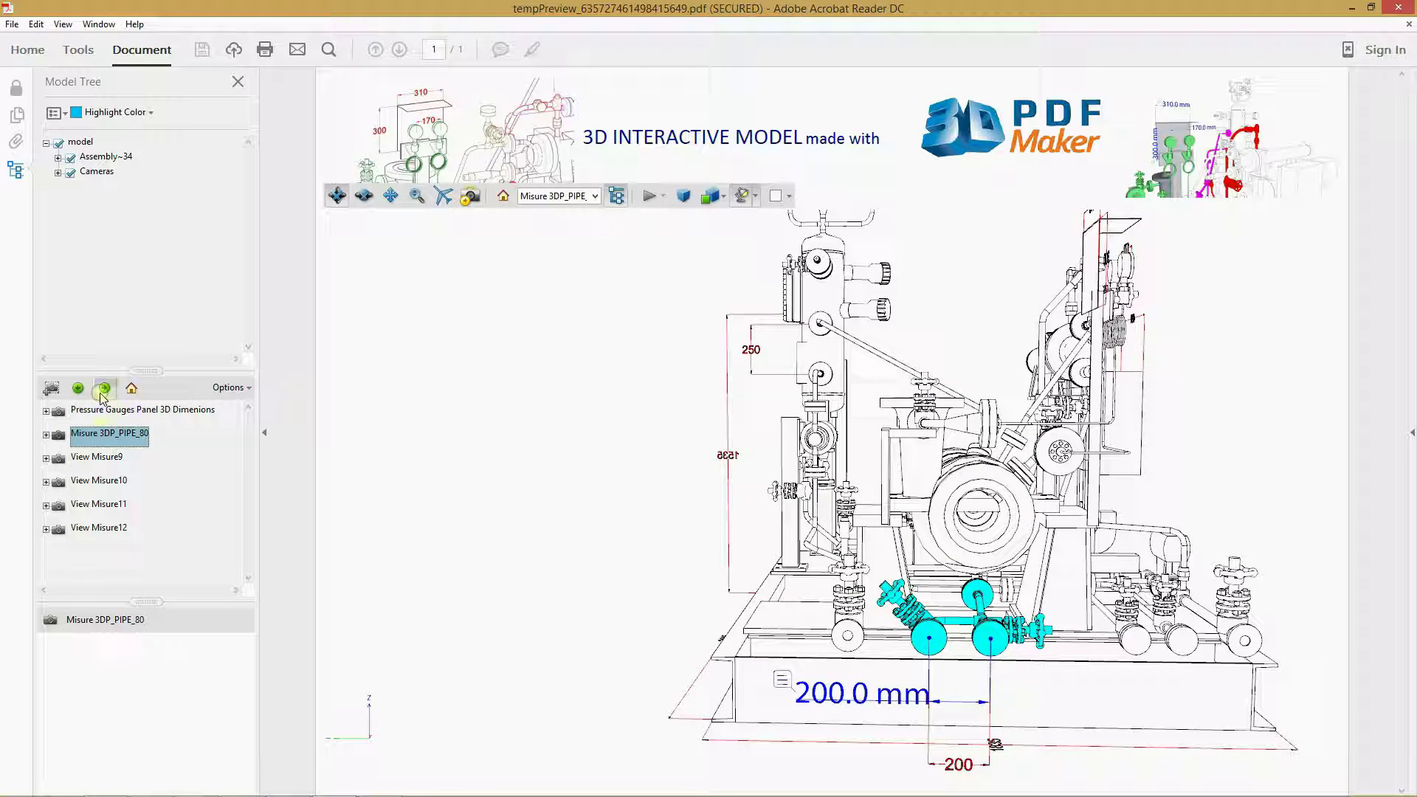
left_click(103, 395)
left_click(103, 395)
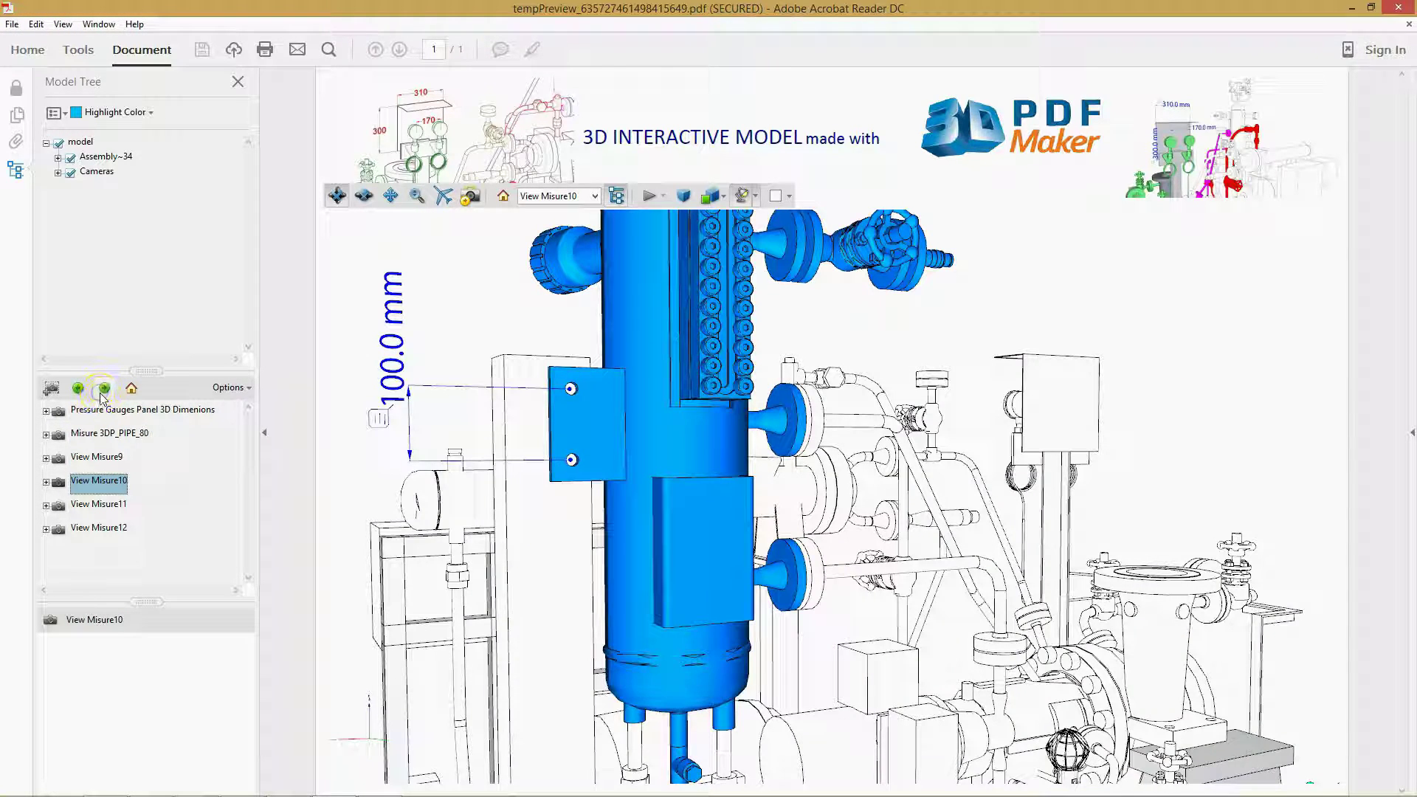
left_click(103, 395)
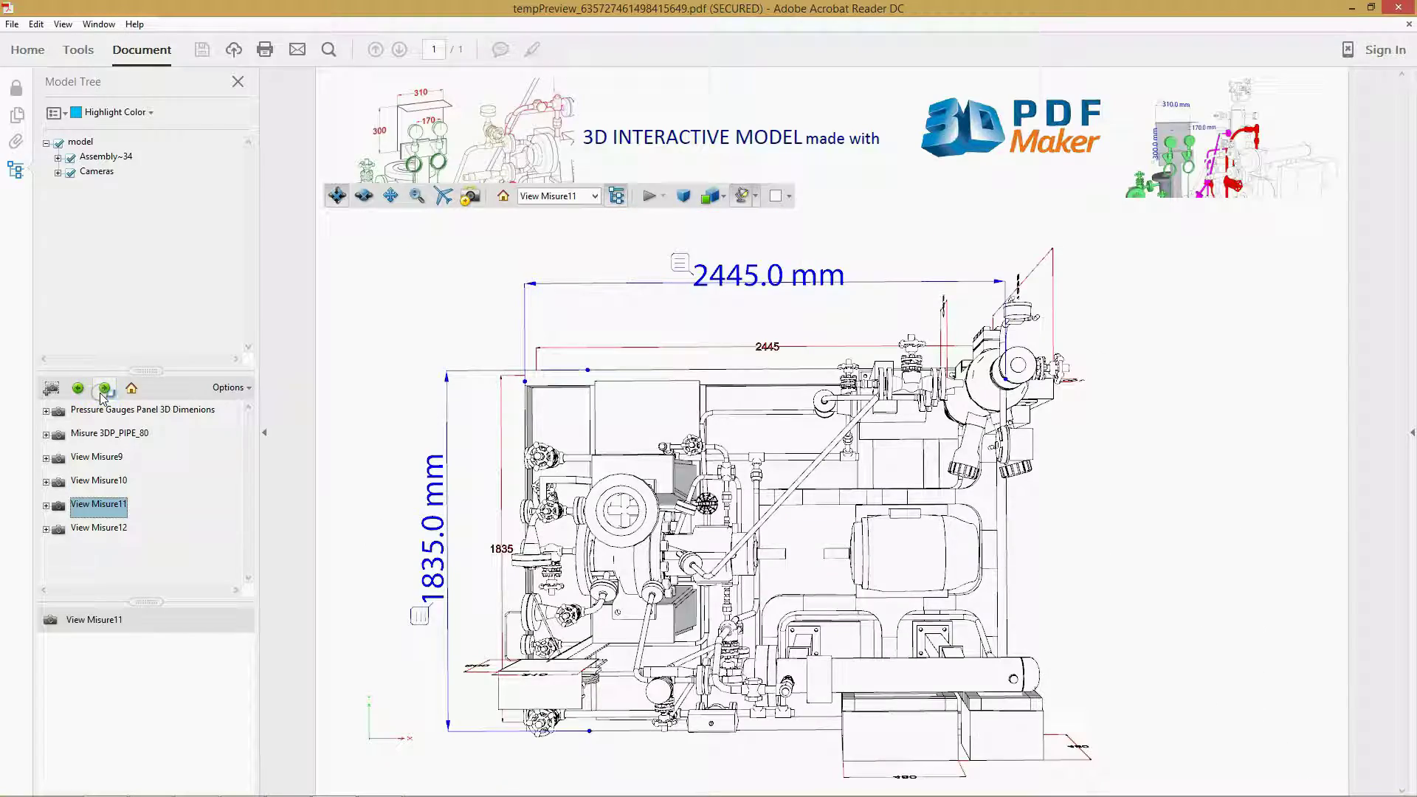
left_click(104, 389)
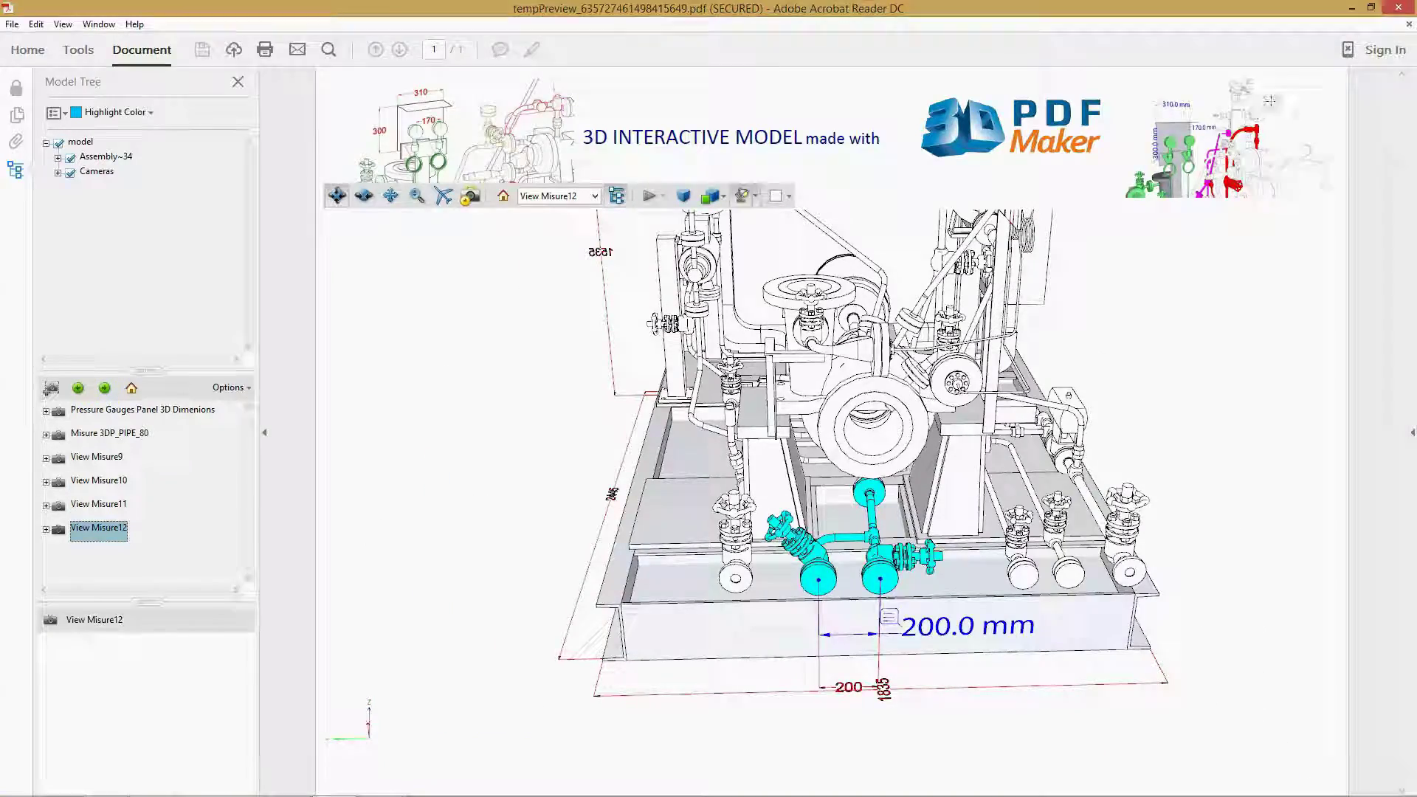